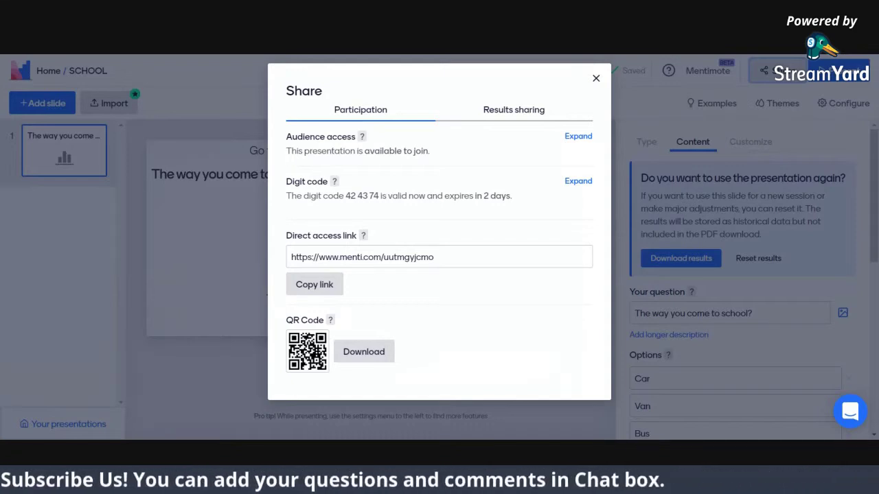
# Close the sharing settings and browse the library of example slides.
pyautogui.click(597, 79)
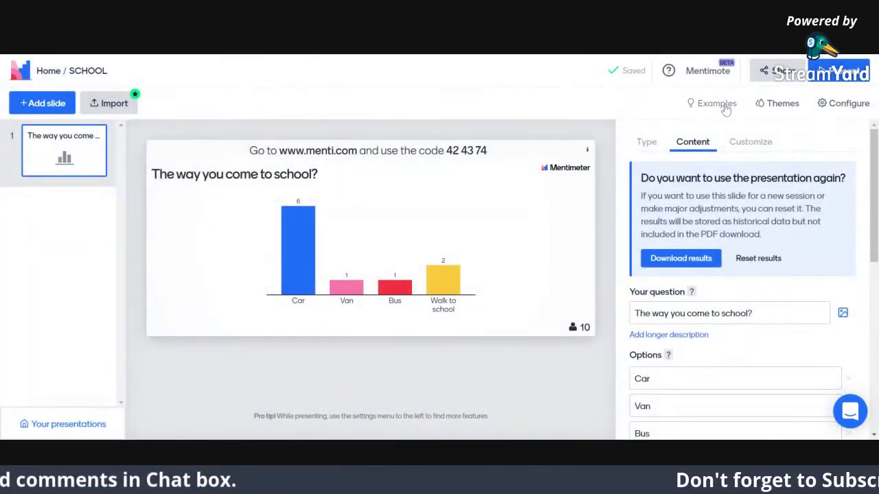
pyautogui.click(717, 104)
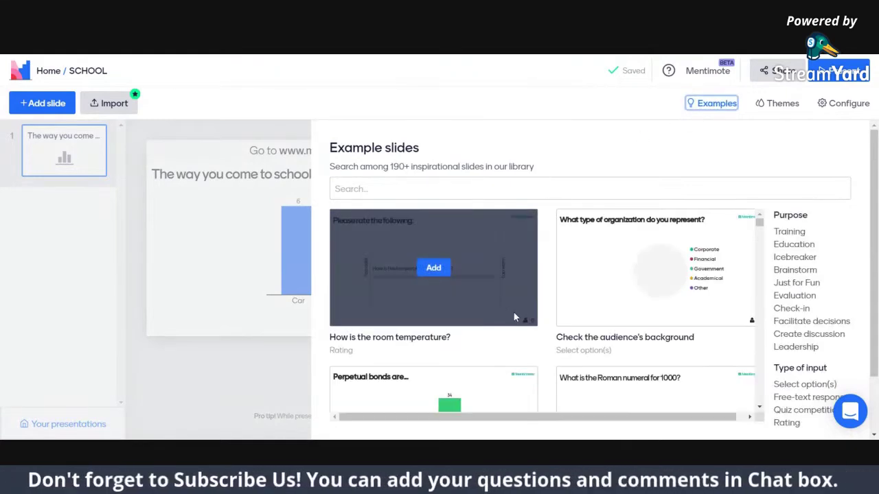
pyautogui.scroll(-3, 514, 312)
pyautogui.scroll(1, 513, 313)
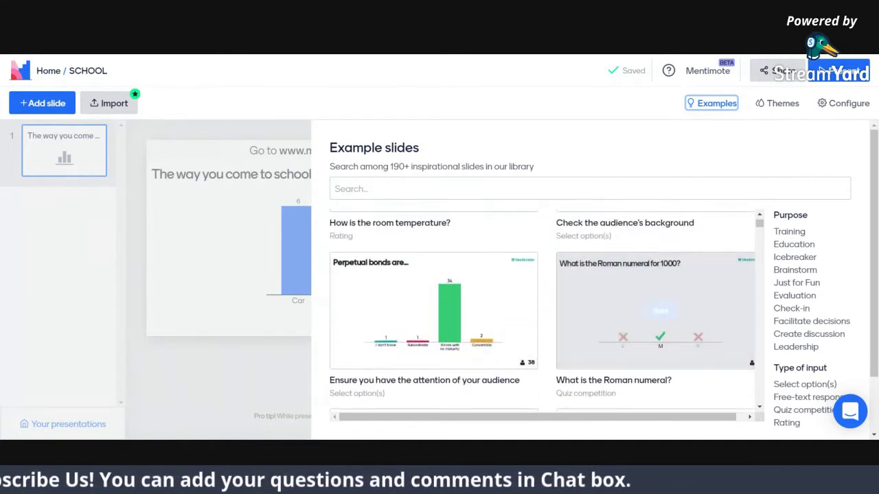
pyautogui.scroll(2, 583, 282)
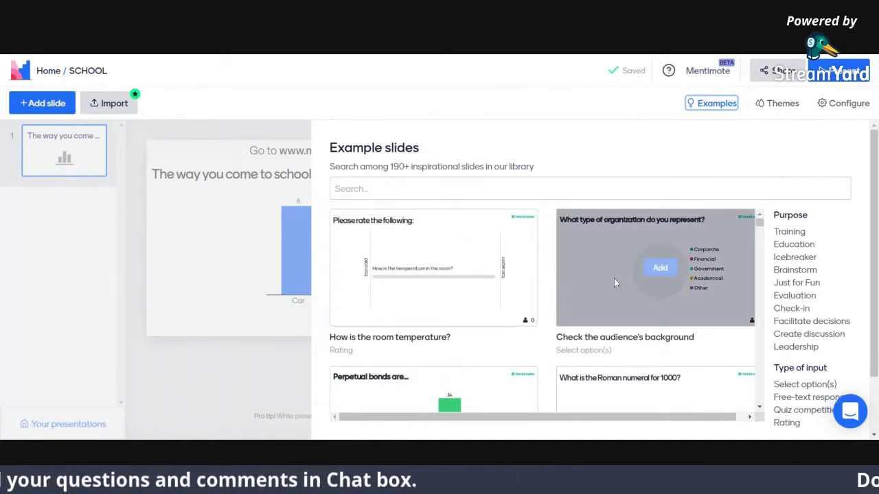
# Apply the Menti Dark theme to the SCHOOL presentation.
pyautogui.click(787, 105)
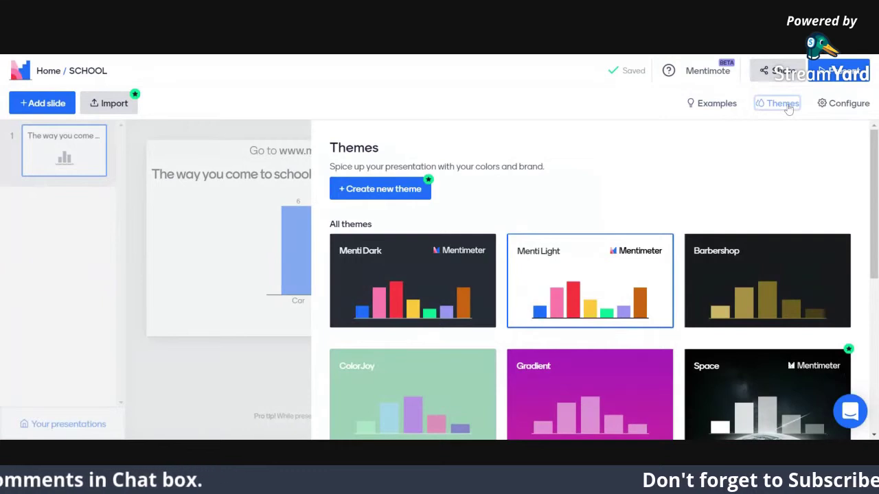
pyautogui.click(279, 363)
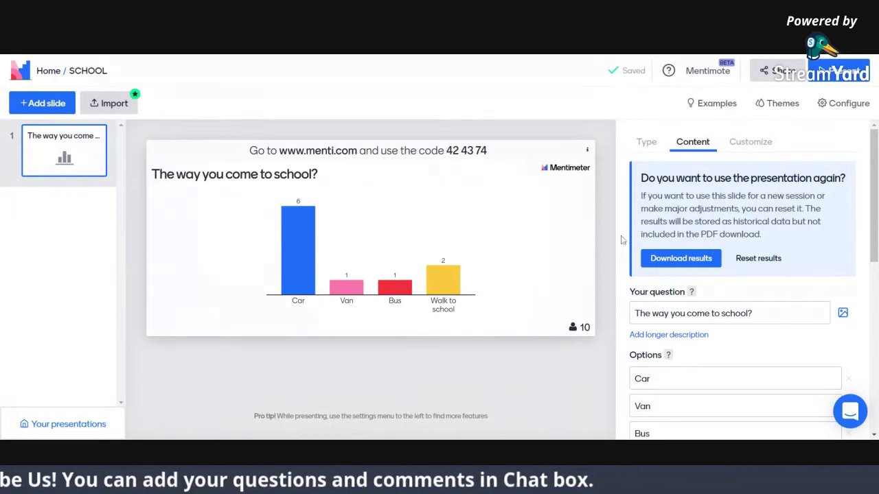
pyautogui.click(788, 103)
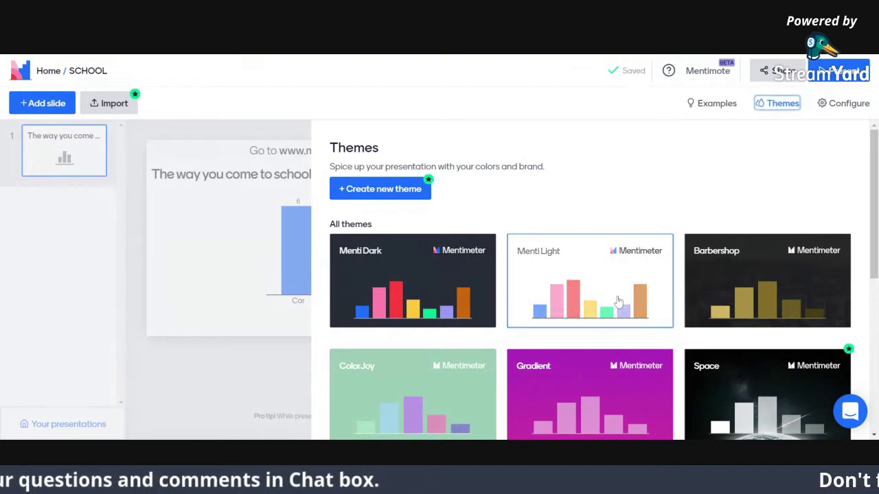
pyautogui.click(419, 276)
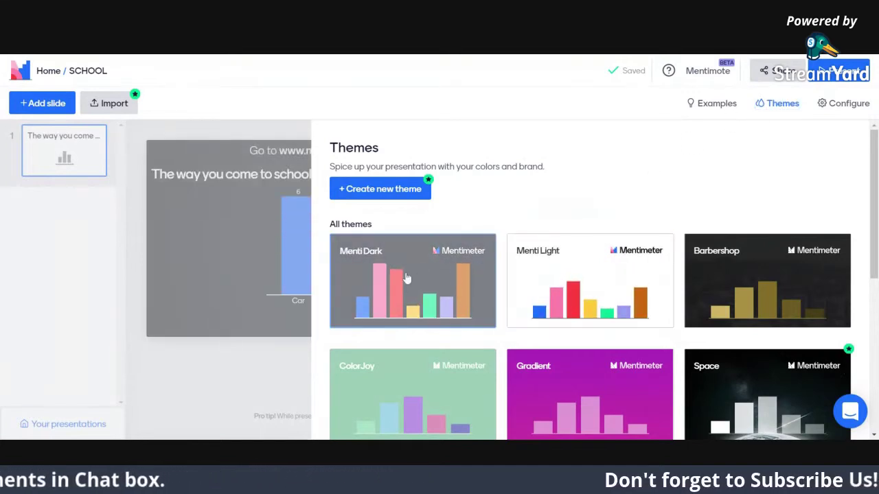
pyautogui.click(275, 359)
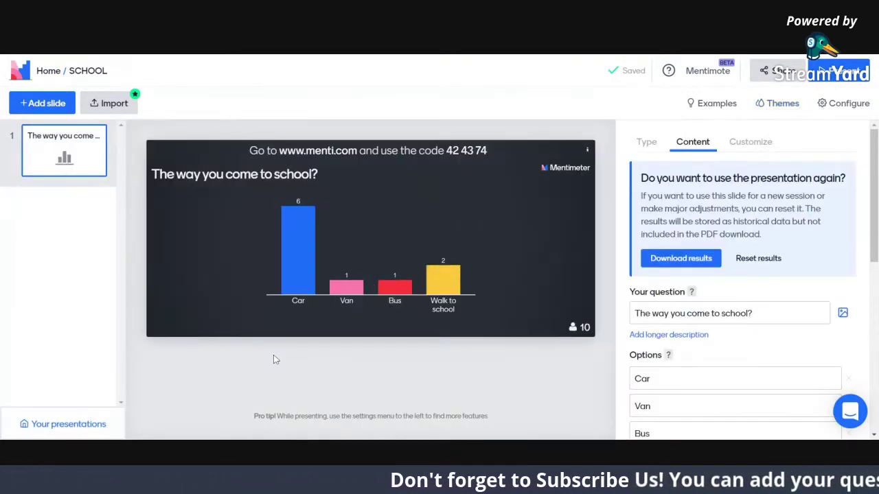
# Look through the remaining themes, the presentation's configuration settings and the example slides without changing anything.
pyautogui.click(782, 104)
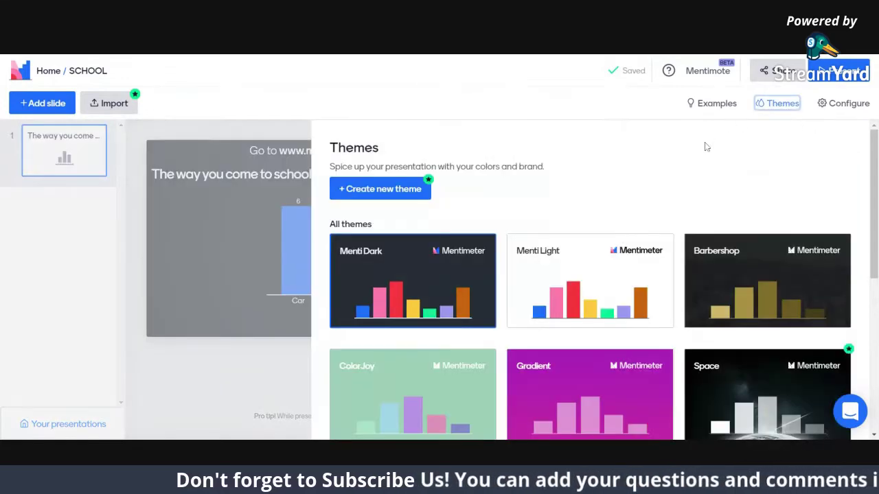
pyautogui.scroll(-5, 718, 219)
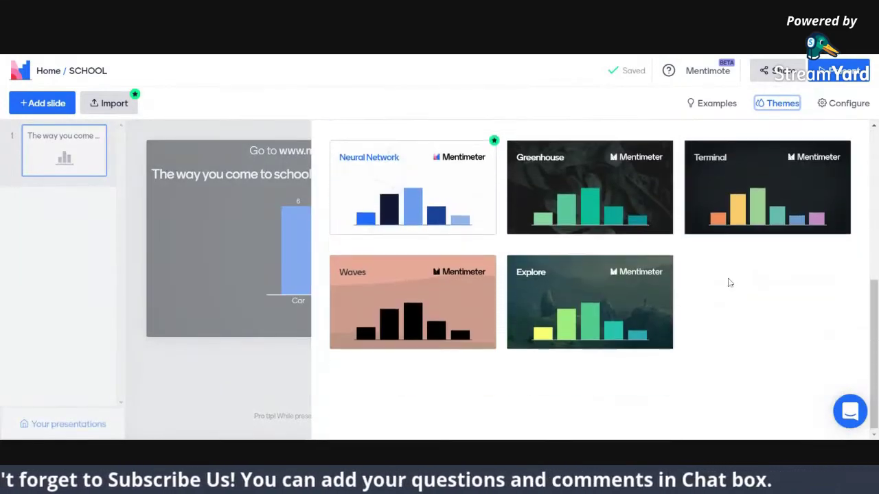
pyautogui.scroll(5, 730, 283)
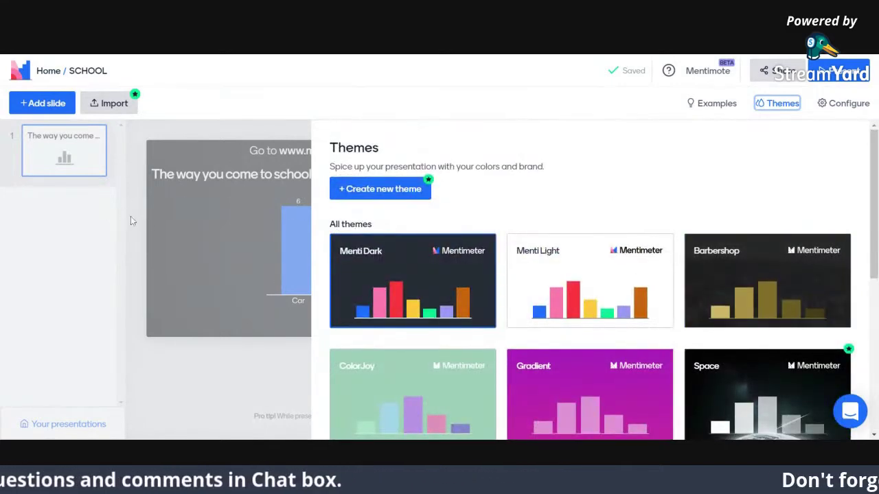
pyautogui.click(839, 112)
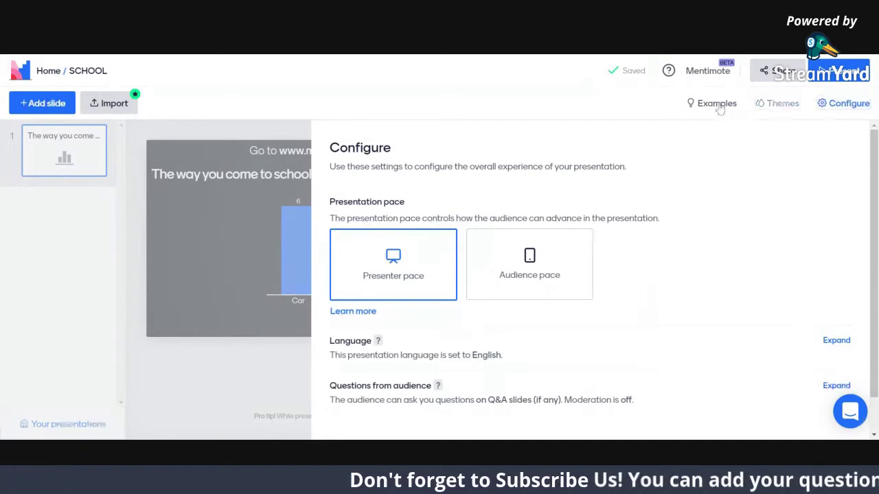
pyautogui.click(778, 104)
pyautogui.click(710, 106)
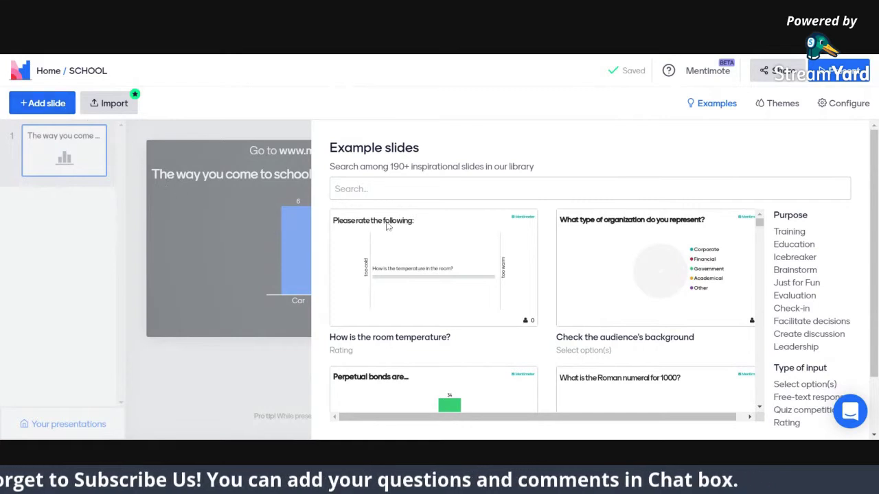
pyautogui.click(221, 364)
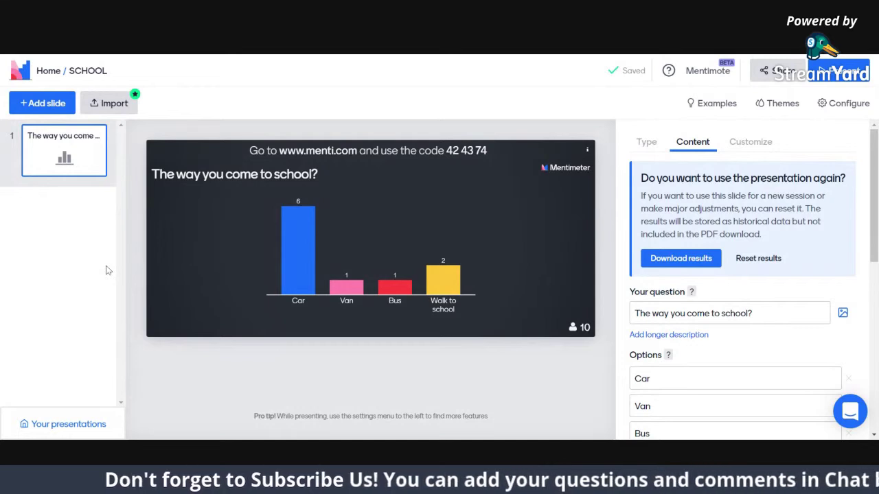
# Add a second slide to the presentation using the Word Cloud question type.
pyautogui.click(43, 104)
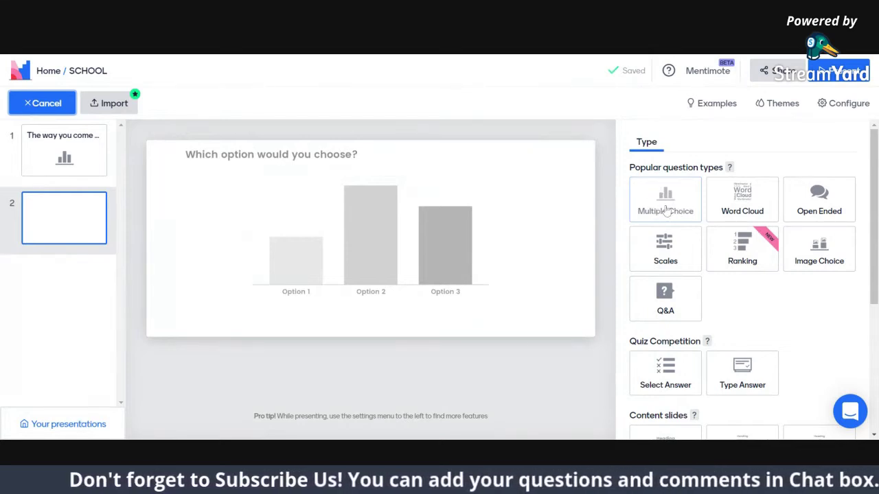
pyautogui.click(746, 203)
pyautogui.click(746, 203)
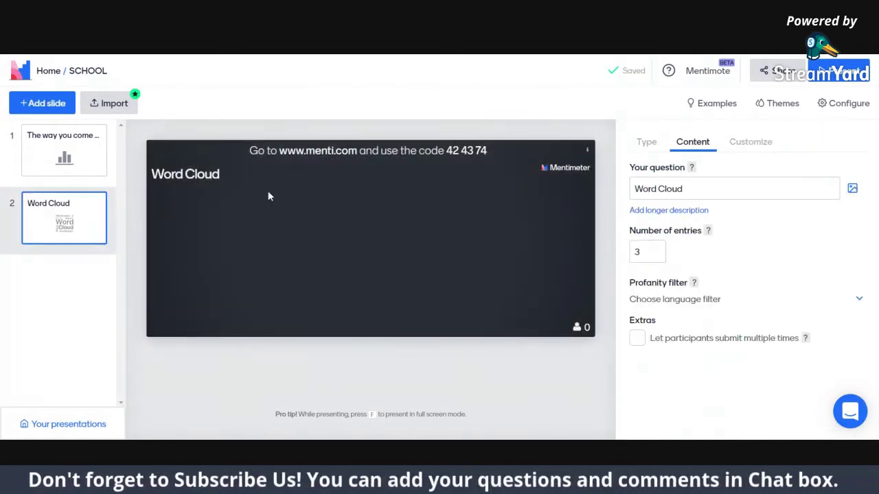
pyautogui.click(634, 189)
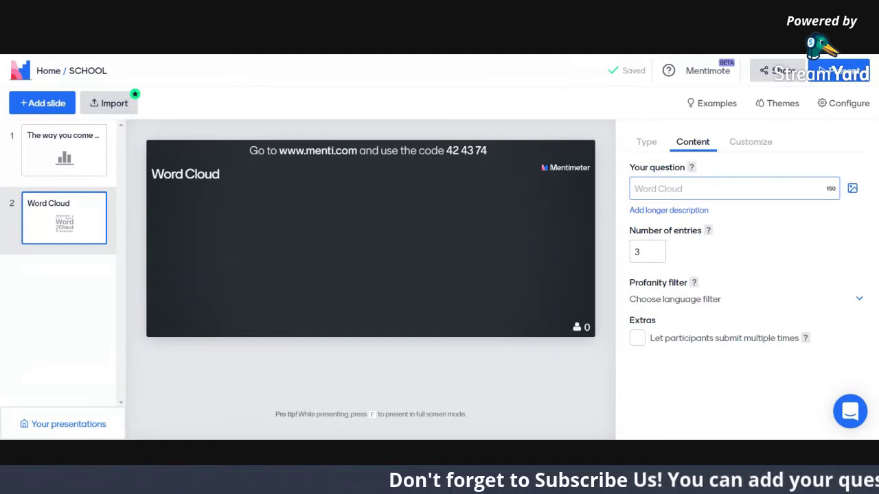
pyautogui.click(784, 169)
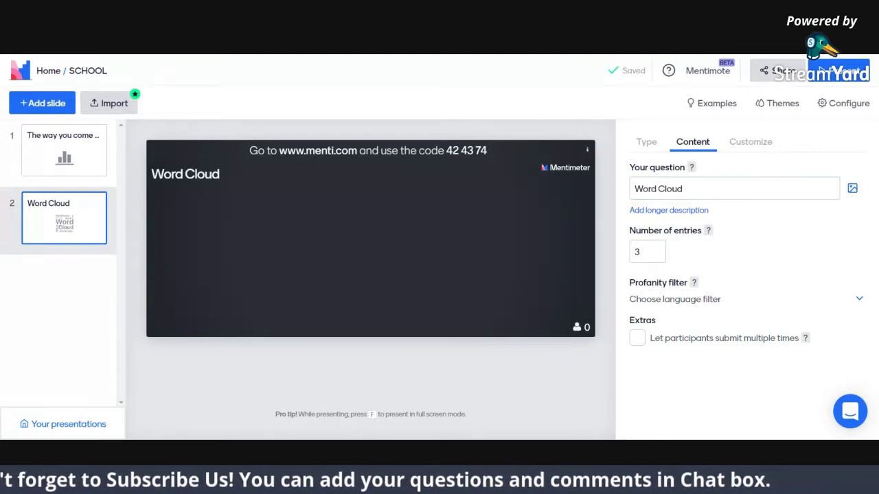
pyautogui.click(635, 189)
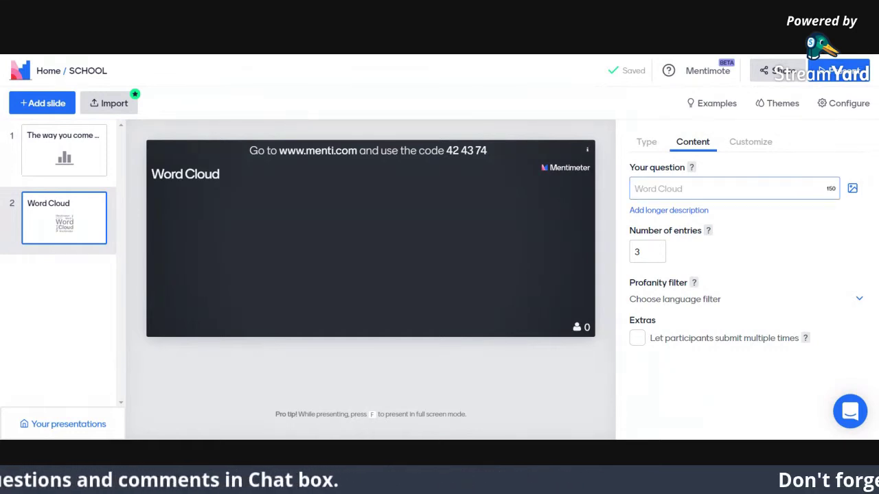
pyautogui.write('What')
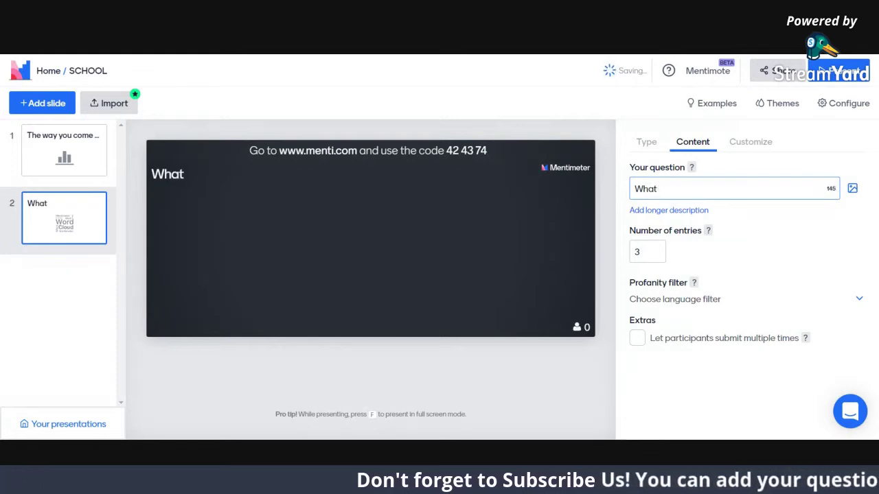
pyautogui.write(' do you thin')
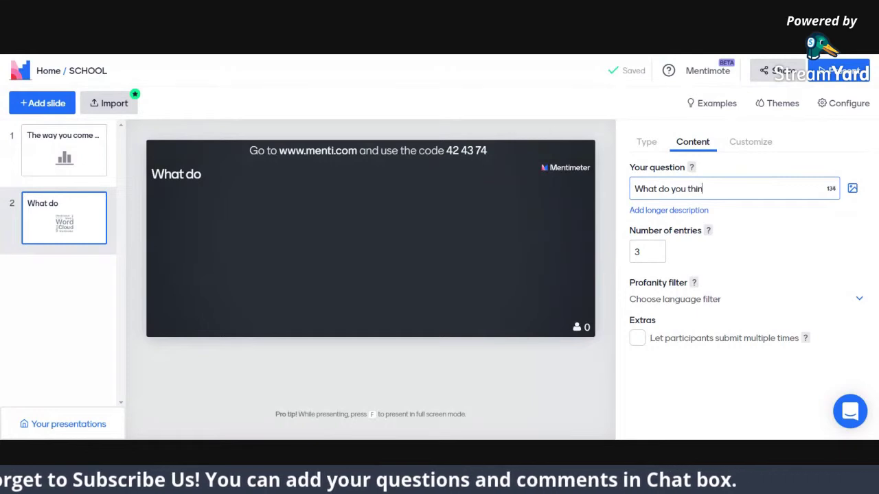
pyautogui.write('k about')
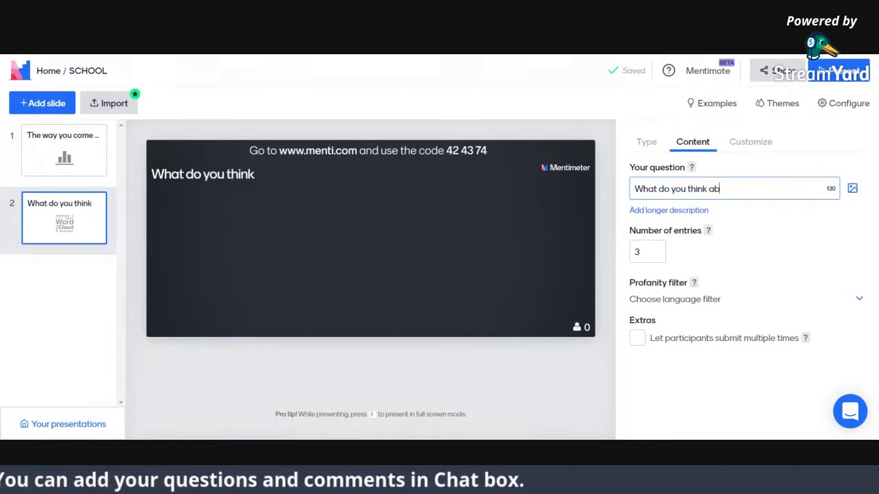
pyautogui.press('BackSpace')
pyautogui.press('BackSpace')
pyautogui.press('BackSpace')
pyautogui.press('BackSpace')
pyautogui.press('BackSpace')
pyautogui.press('BackSpace')
pyautogui.press('BackSpace')
pyautogui.press('BackSpace')
pyautogui.press('BackSpace')
pyautogui.press('BackSpace')
pyautogui.press('BackSpace')
pyautogui.press('BackSpace')
pyautogui.press('BackSpace')
pyautogui.press('BackSpace')
pyautogui.press('BackSpace')
pyautogui.press('BackSpace')
pyautogui.press('BackSpace')
pyautogui.press('BackSpace')
pyautogui.press('BackSpace')
pyautogui.press('BackSpace')
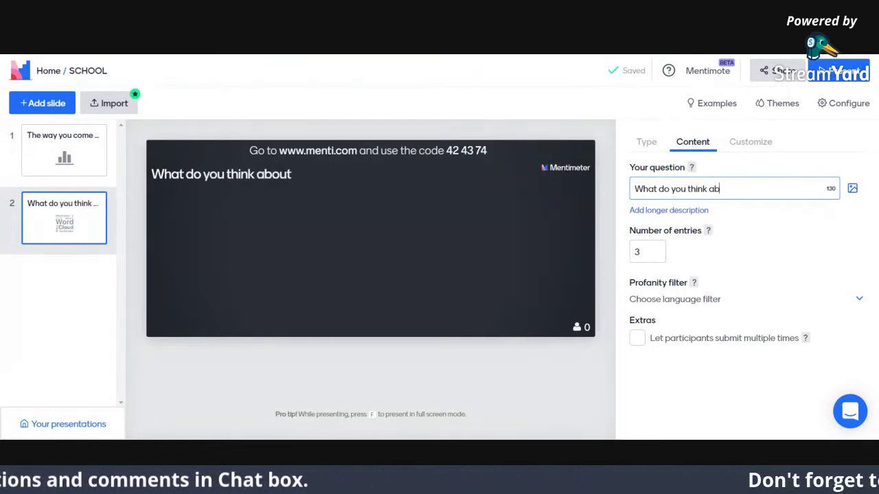
# Enter "How you feel about mentimeter?" as the question of the word cloud slide.
pyautogui.write('H')
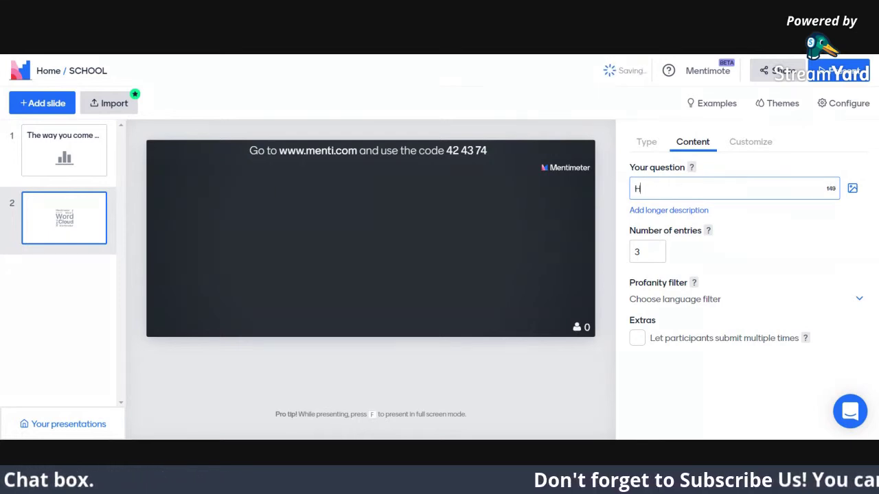
pyautogui.write('ow you f')
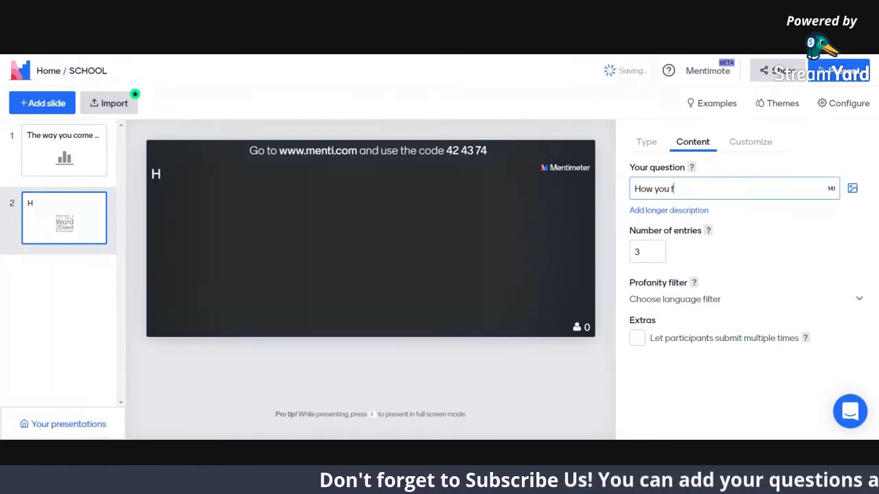
pyautogui.write('eel about ')
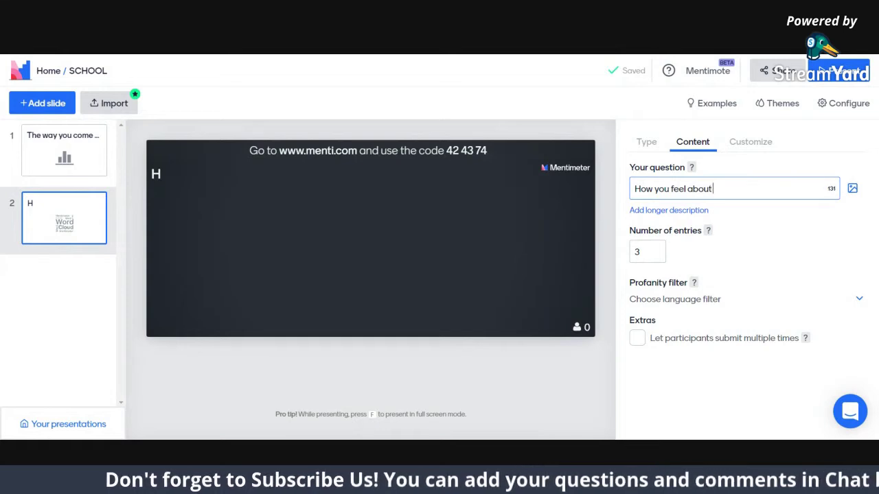
pyautogui.write('this')
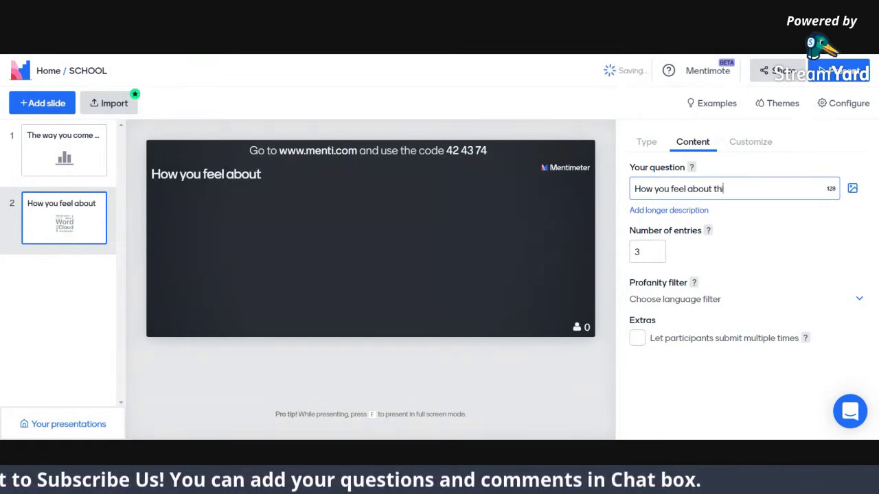
pyautogui.press('BackSpace')
pyautogui.press('BackSpace')
pyautogui.press('BackSpace')
pyautogui.press('BackSpace')
pyautogui.press('BackSpace')
pyautogui.write('mentimeter')
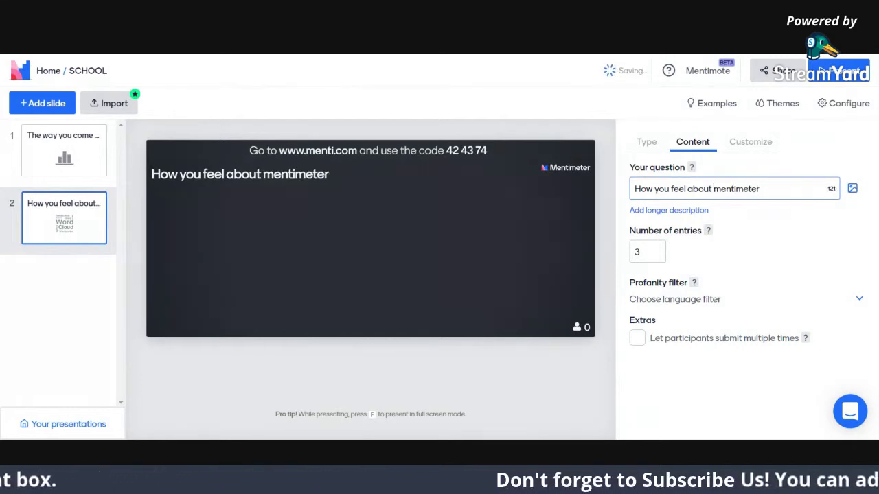
pyautogui.write('?')
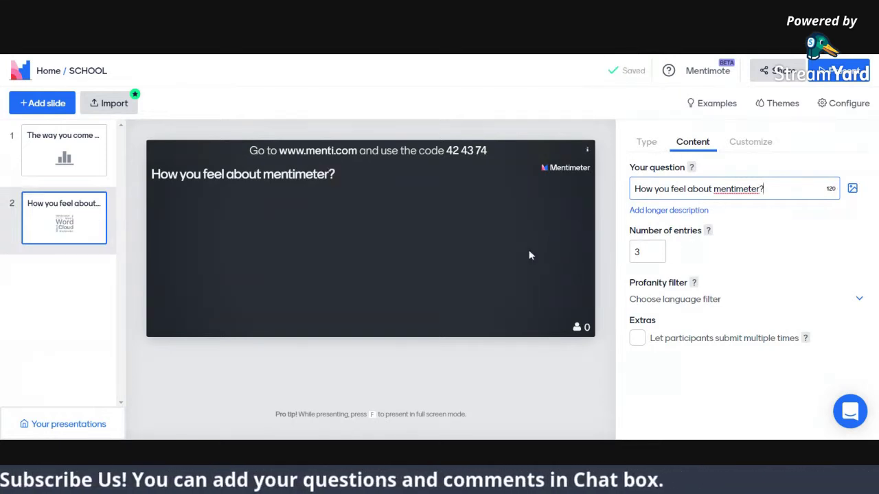
pyautogui.click(468, 260)
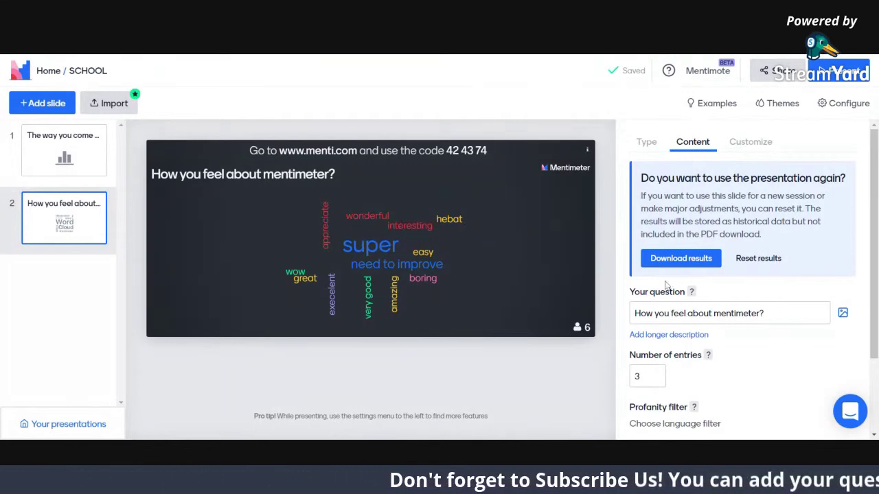
# Set the number of entries per participant on the word cloud slide to 1.
pyautogui.scroll(-2, 649, 370)
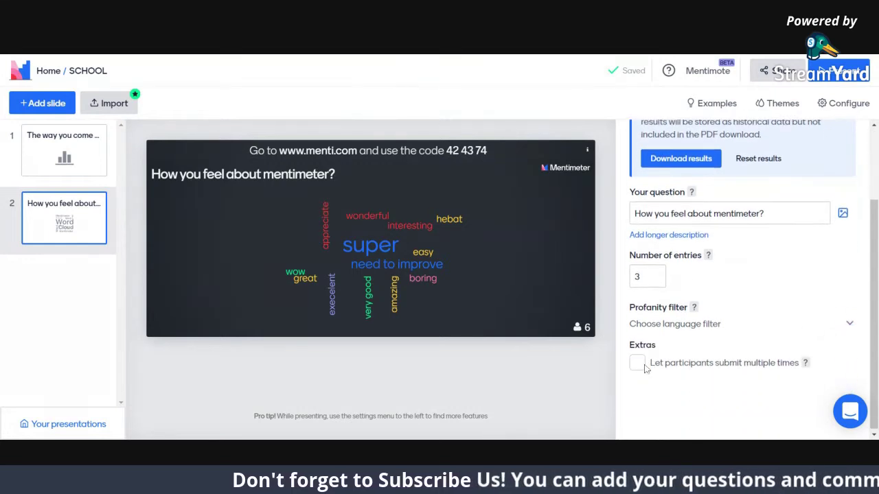
pyautogui.click(639, 276)
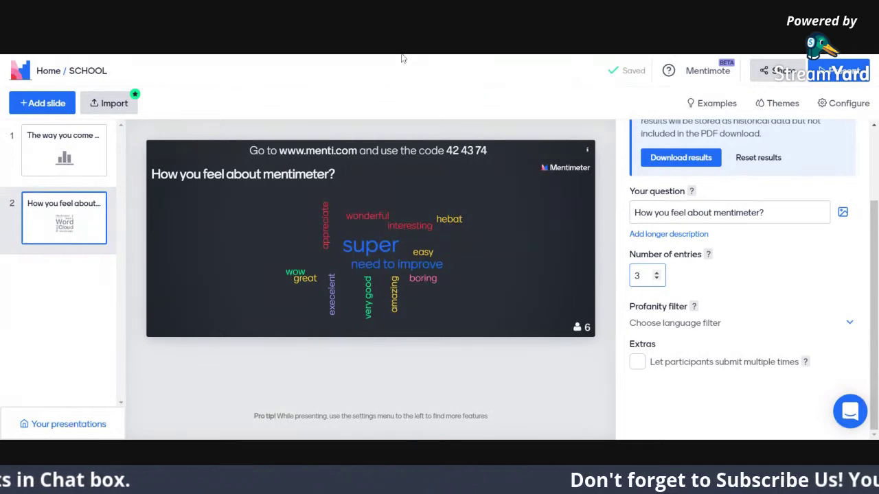
pyautogui.press('BackSpace')
pyautogui.write('1')
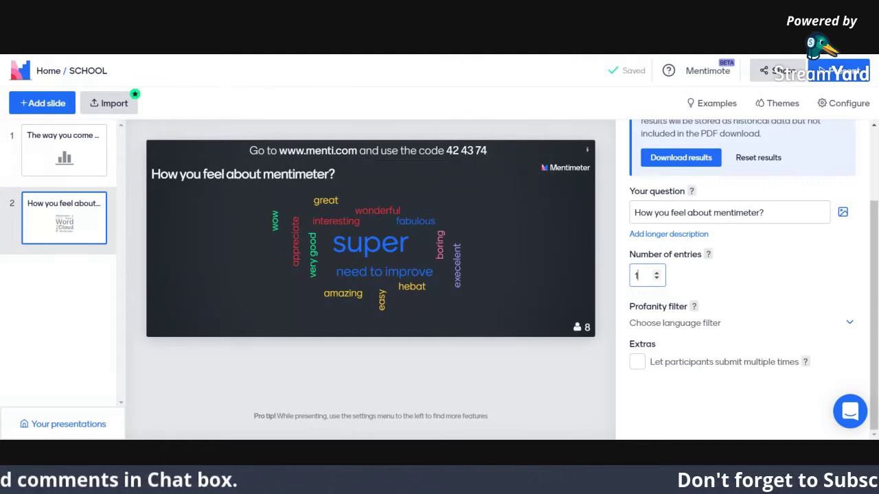
pyautogui.click(686, 107)
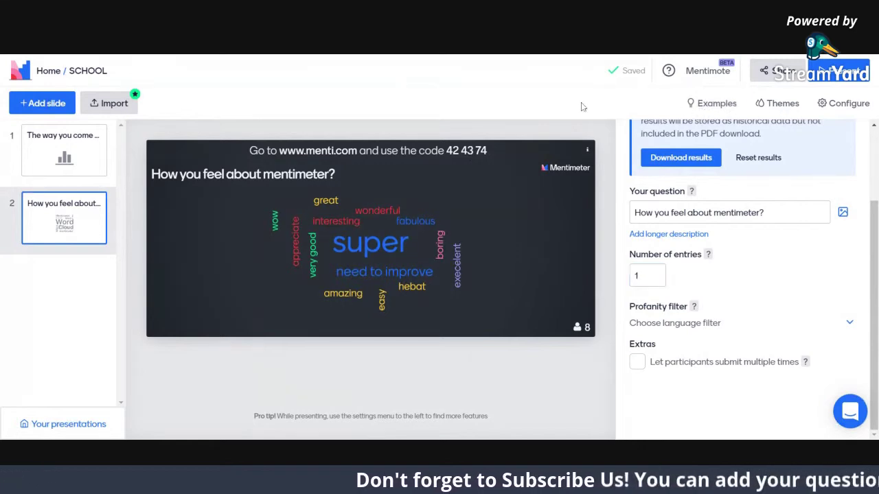
# Reopen the SCHOOL presentation from the presentations list and view the results of its two slides.
pyautogui.click(20, 75)
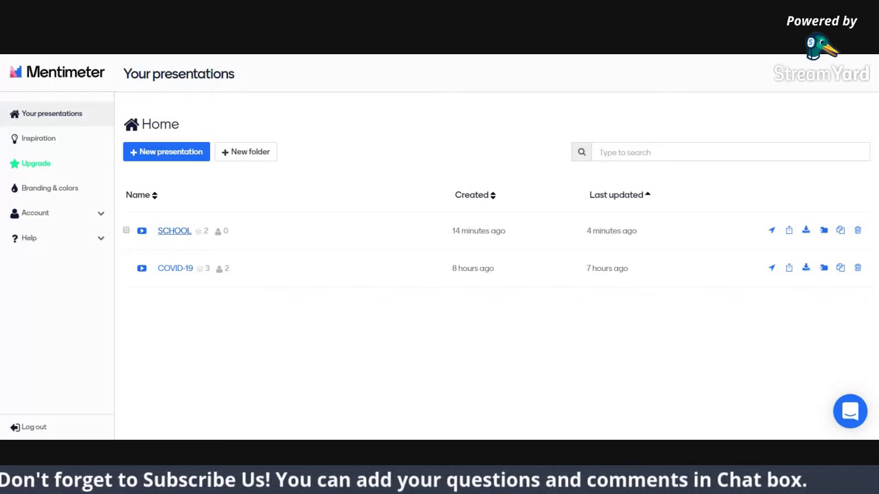
pyautogui.click(173, 232)
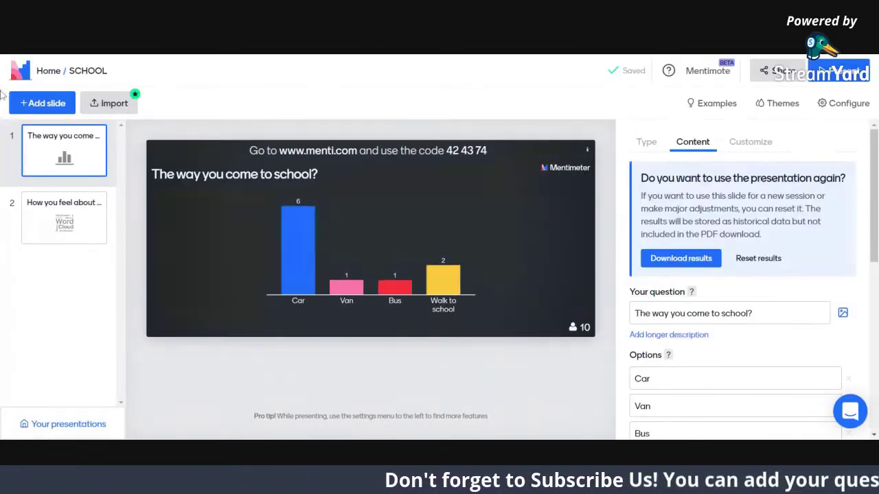
pyautogui.click(98, 219)
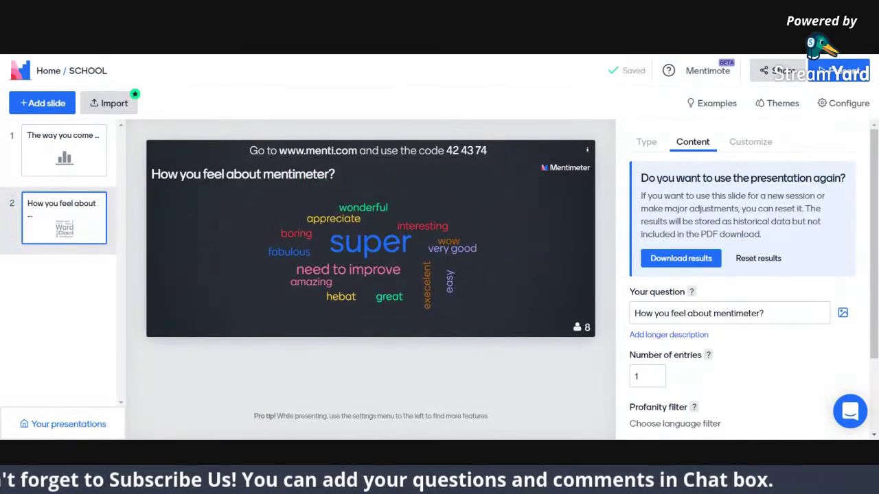
pyautogui.click(19, 69)
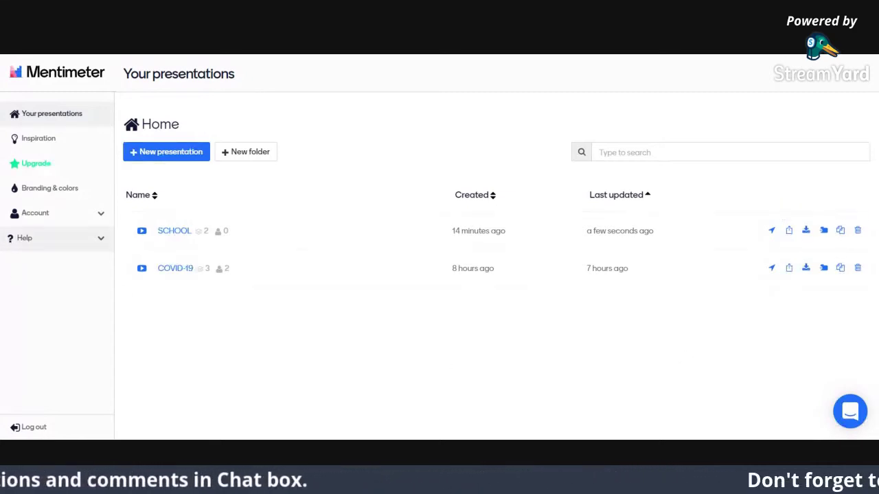
# Reset the results of only the first slide in the SCHOOL presentation and change its question type to Image Choice.
pyautogui.click(170, 234)
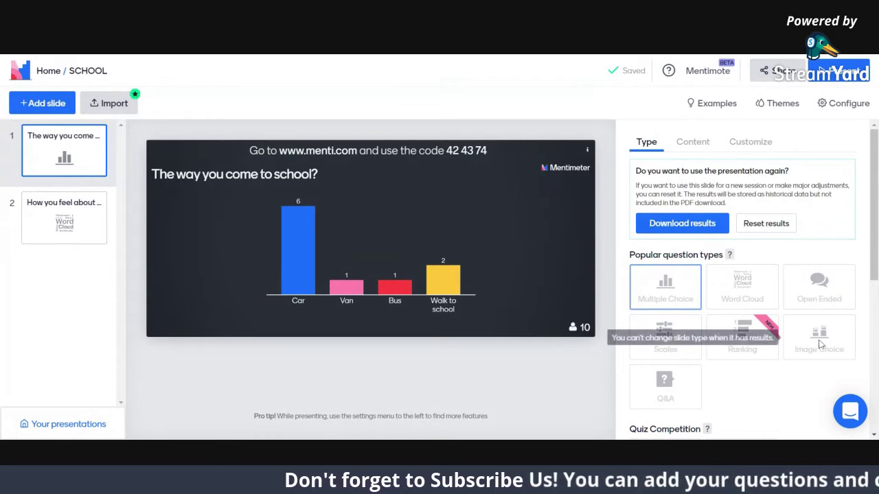
pyautogui.scroll(-3, 634, 374)
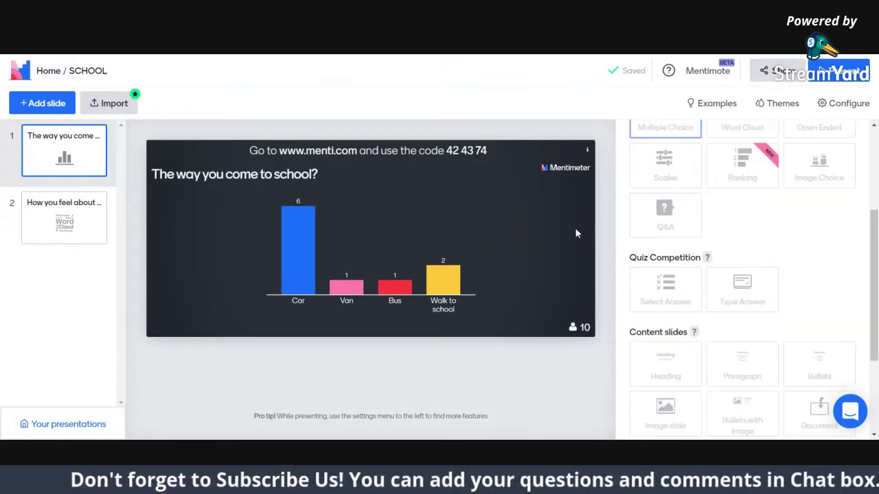
pyautogui.scroll(3, 774, 243)
pyautogui.click(766, 225)
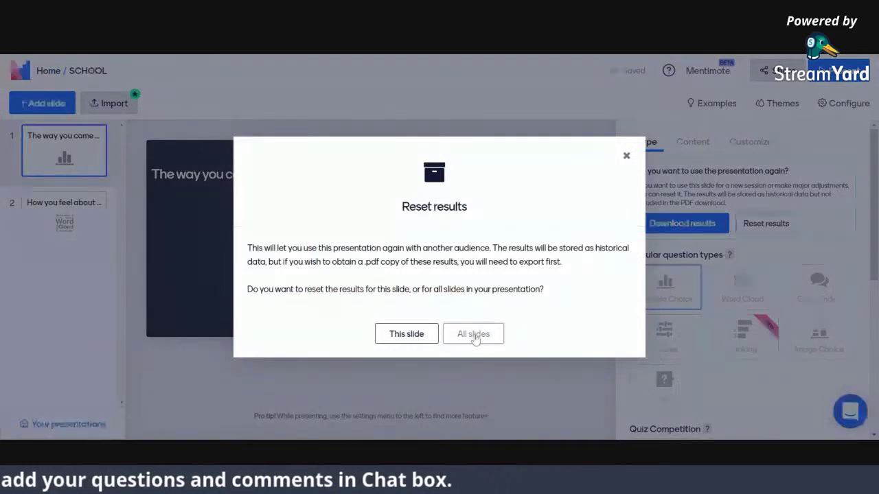
pyautogui.click(423, 335)
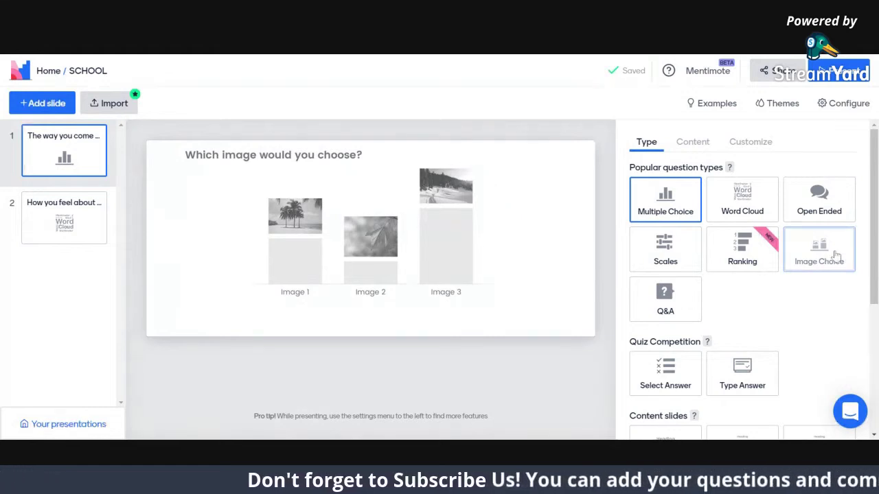
pyautogui.click(831, 251)
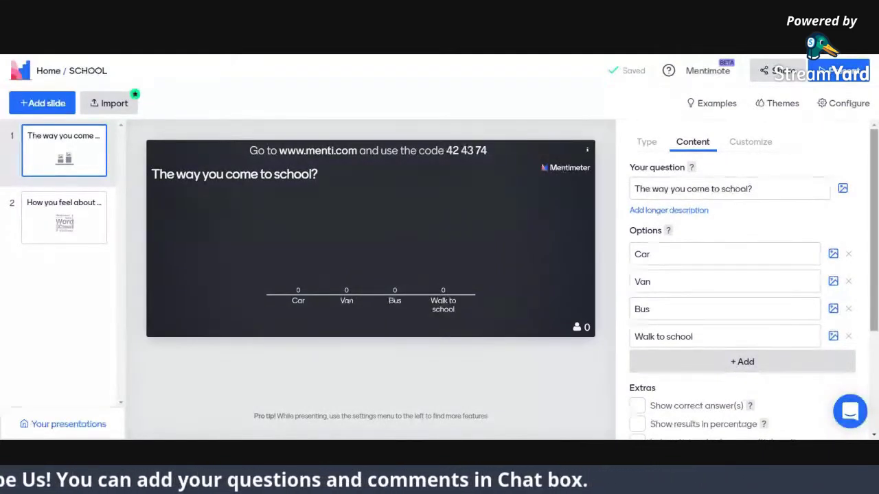
pyautogui.click(835, 256)
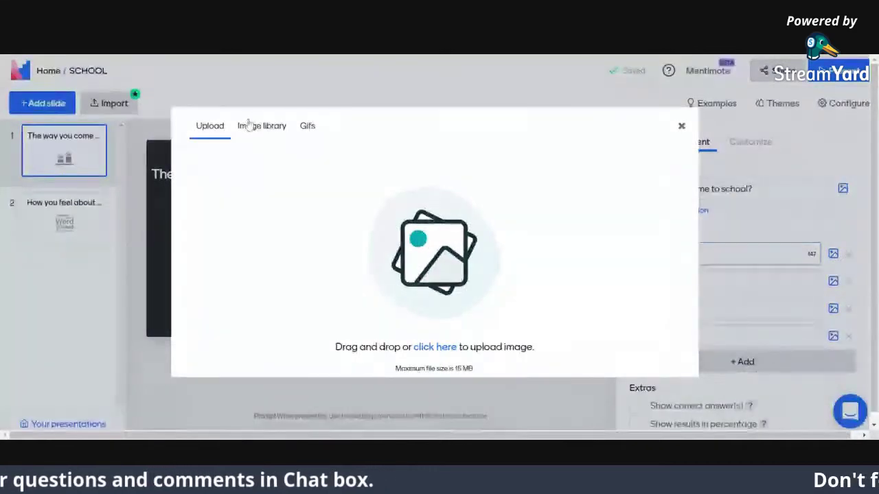
pyautogui.click(251, 128)
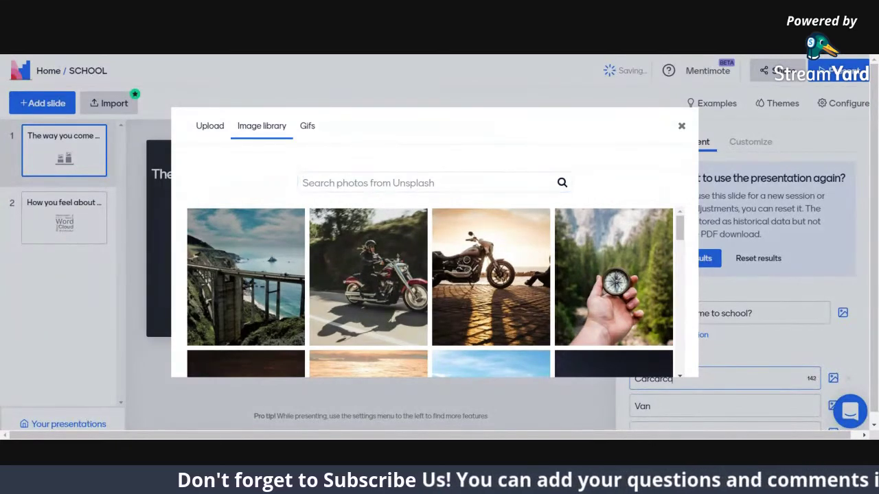
pyautogui.click(303, 182)
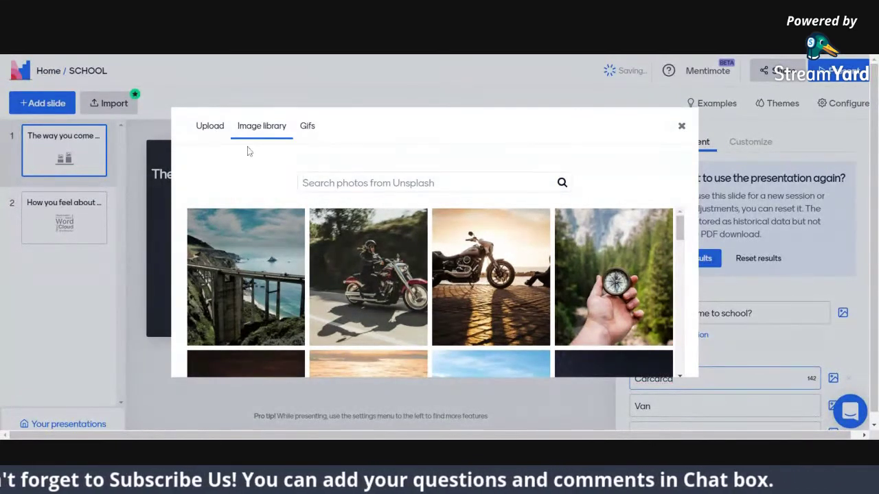
pyautogui.write('ccq')
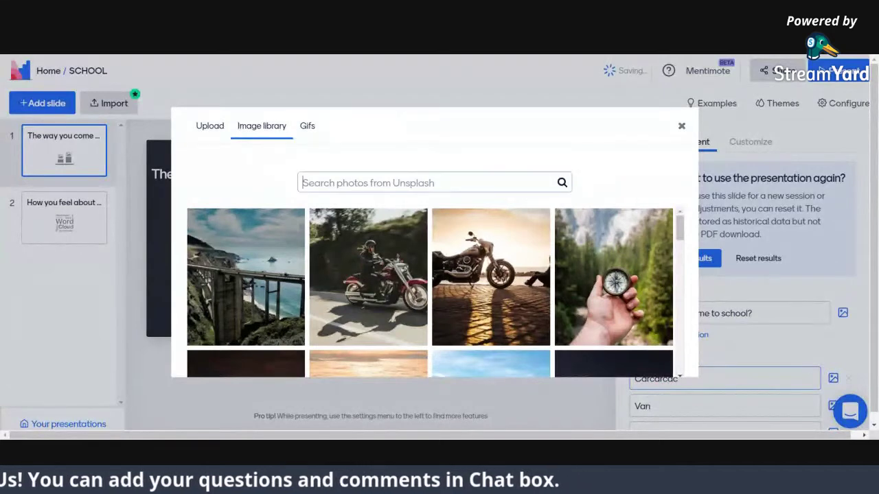
pyautogui.click(212, 129)
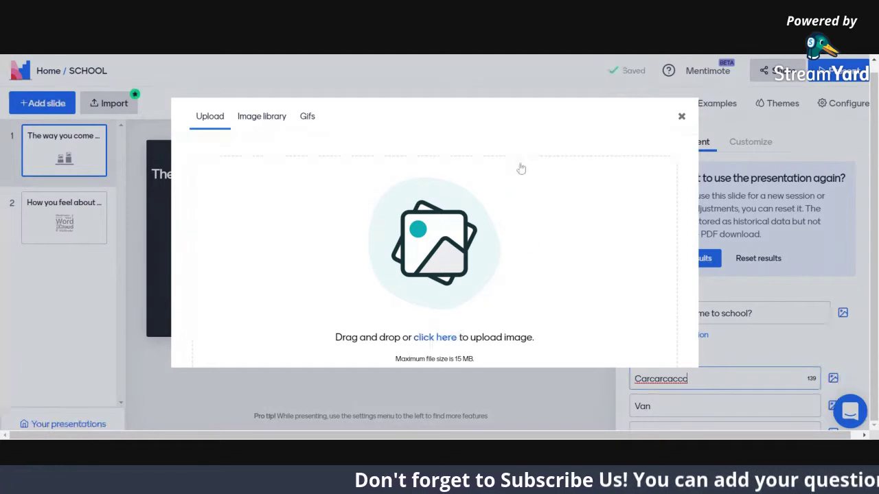
pyautogui.click(682, 117)
pyautogui.press('BackSpace')
pyautogui.press('BackSpace')
pyautogui.press('BackSpace')
pyautogui.press('BackSpace')
pyautogui.press('BackSpace')
pyautogui.press('BackSpace')
pyautogui.press('BackSpace')
pyautogui.press('BackSpace')
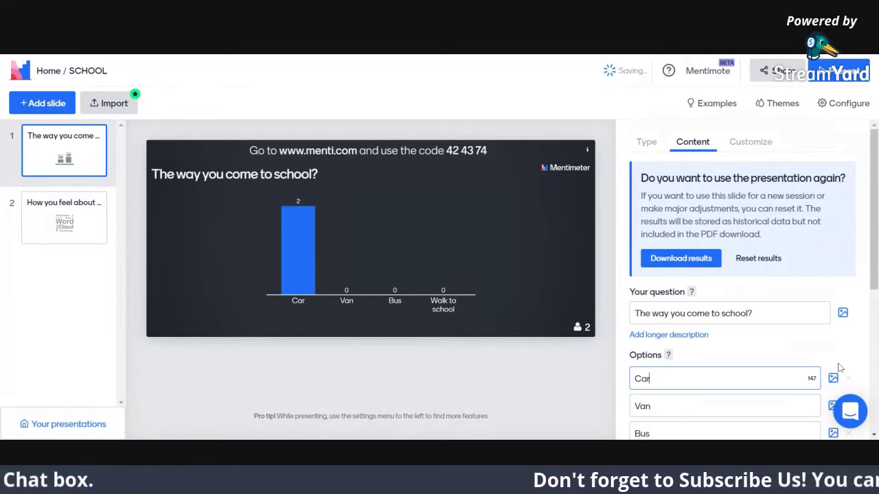
# Upload a car picture as the image for the Car option and save it without a description.
pyautogui.scroll(-3, 839, 369)
pyautogui.click(835, 209)
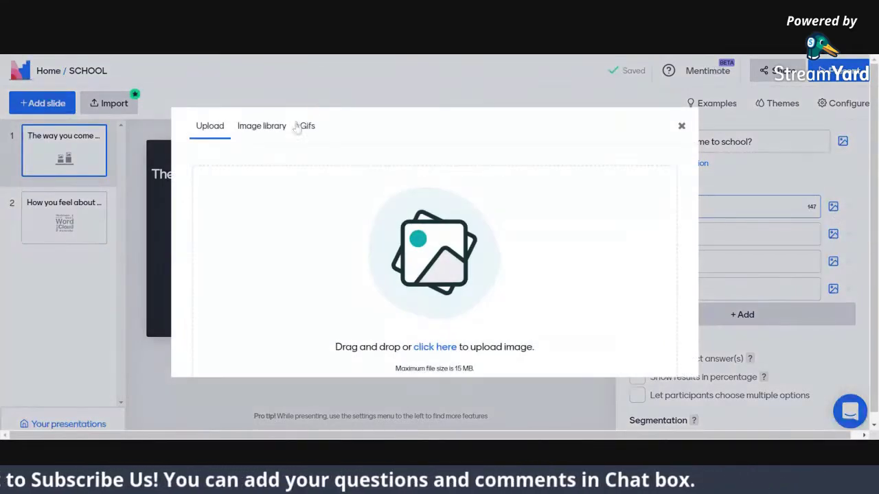
pyautogui.click(276, 128)
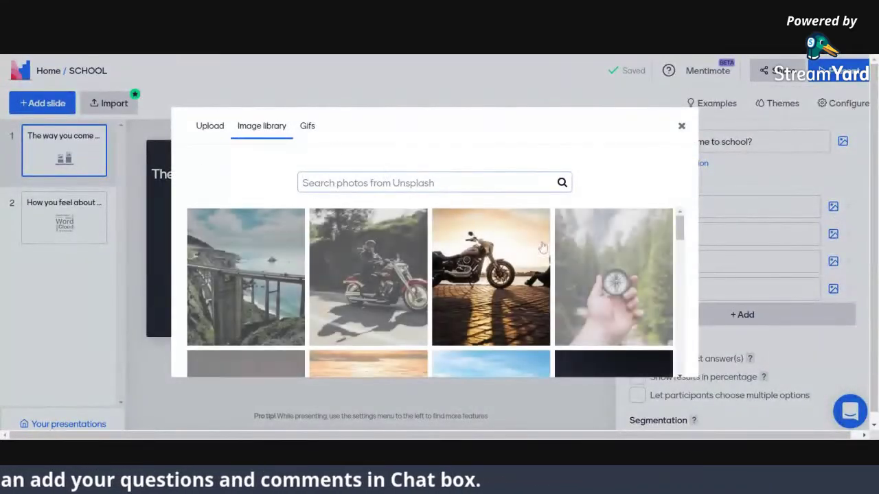
pyautogui.scroll(-2, 653, 320)
pyautogui.scroll(2, 558, 290)
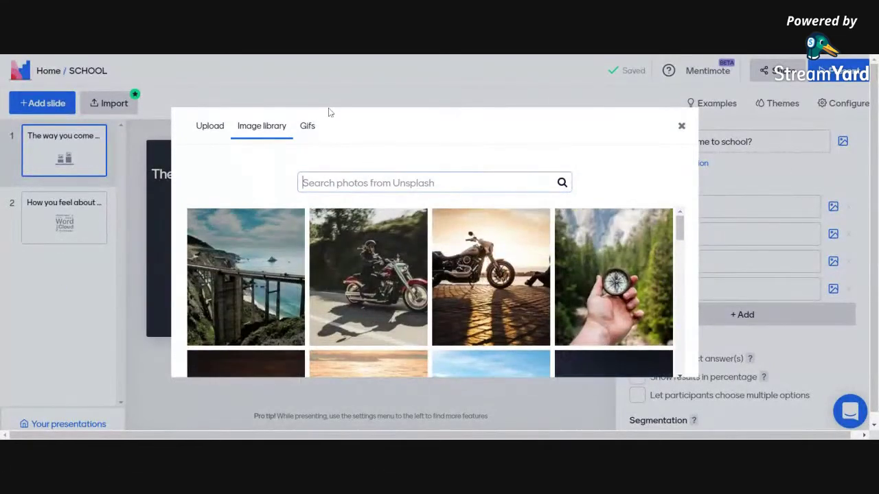
pyautogui.click(362, 53)
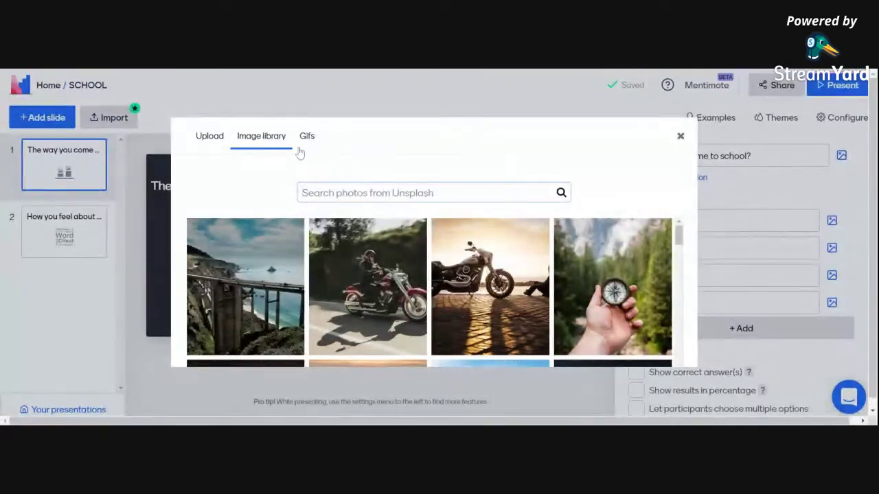
pyautogui.click(219, 134)
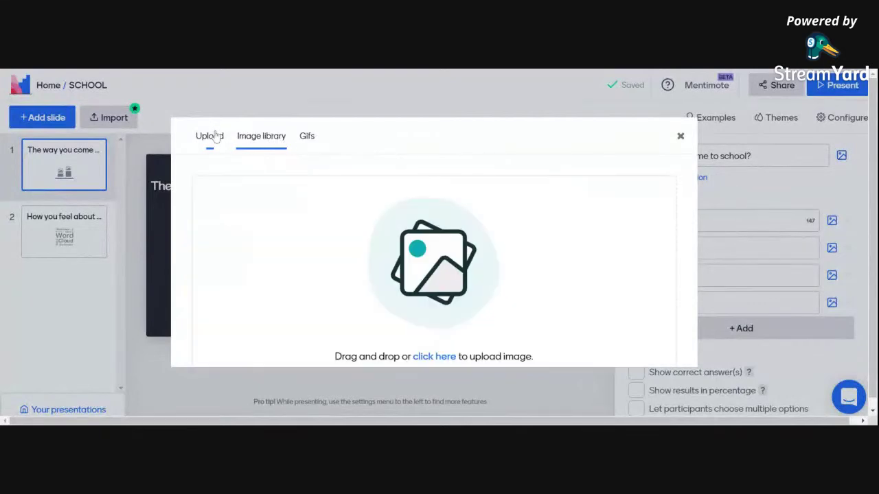
pyautogui.click(436, 357)
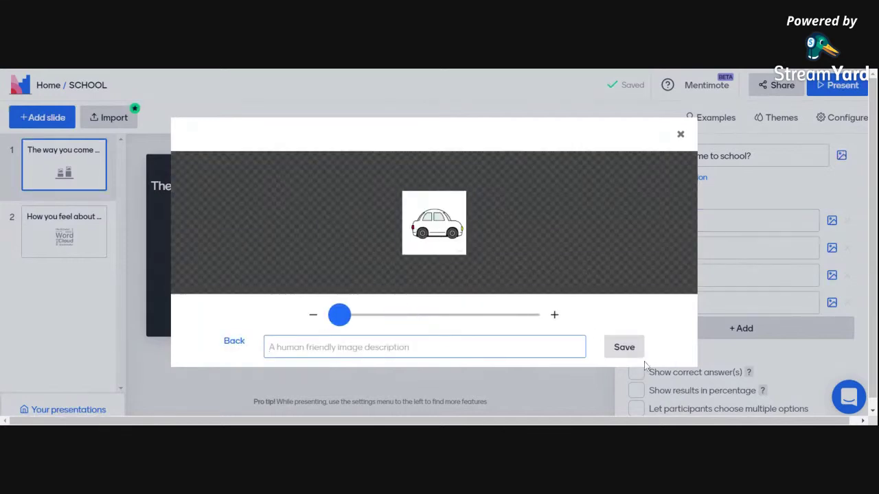
pyautogui.click(622, 348)
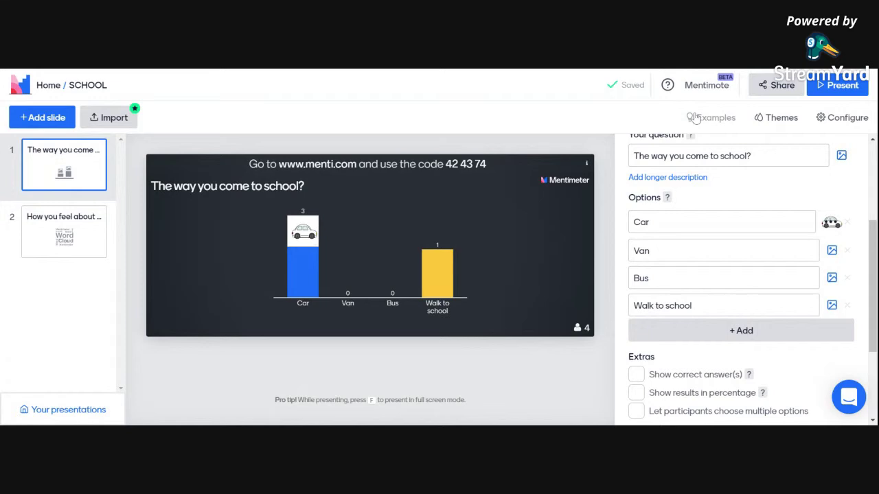
# Look through the Mentimeter pricing plans and the branding and colors page from the presentations home.
pyautogui.scroll(3, 741, 275)
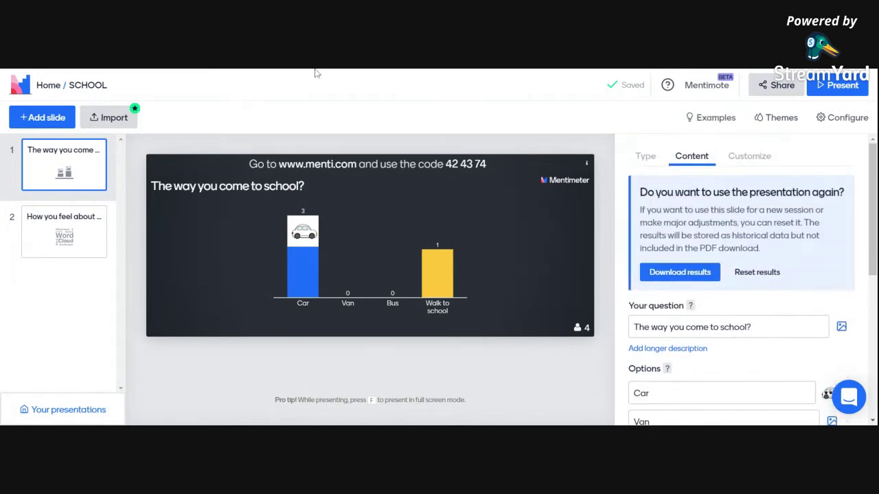
pyautogui.click(16, 90)
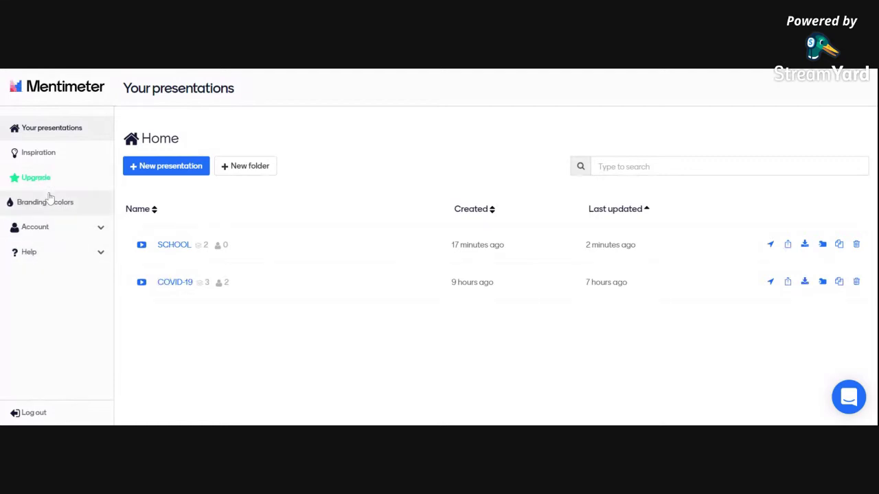
pyautogui.click(50, 188)
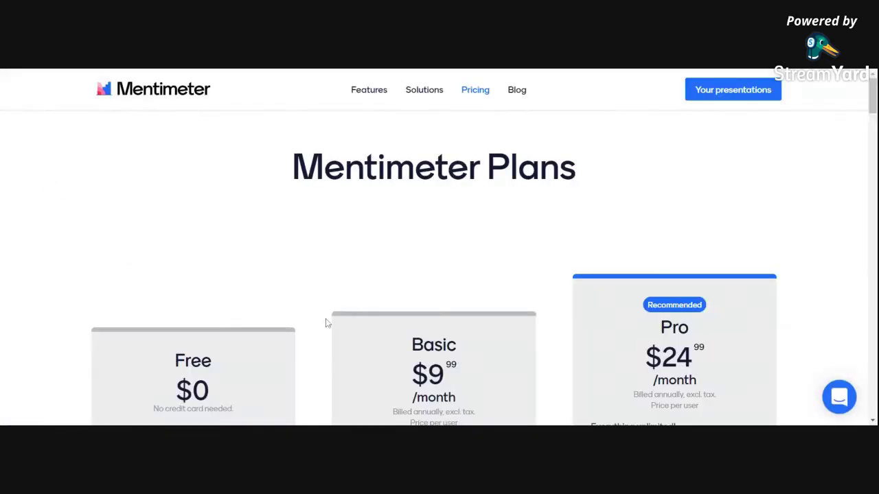
pyautogui.scroll(-3, 326, 320)
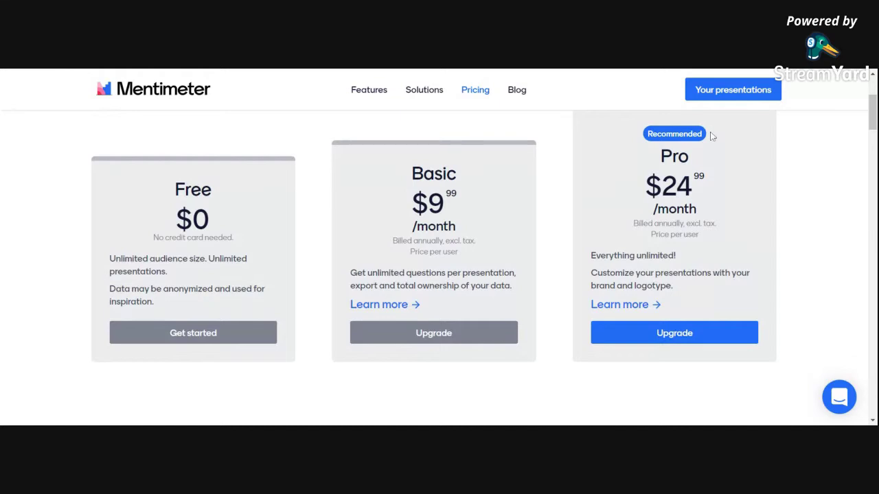
pyautogui.click(733, 90)
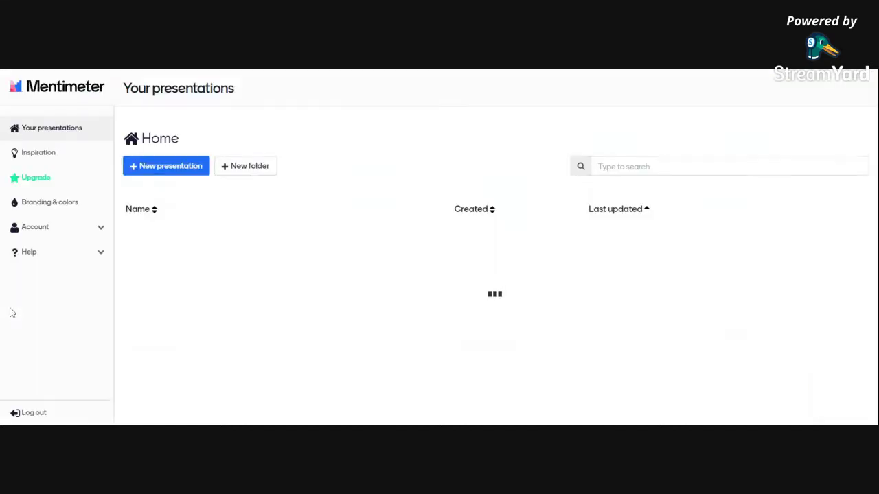
pyautogui.click(36, 230)
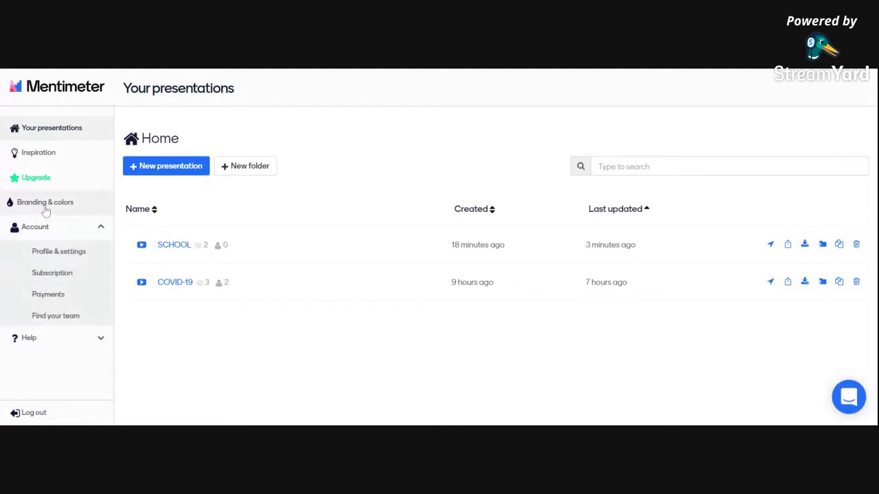
pyautogui.click(43, 203)
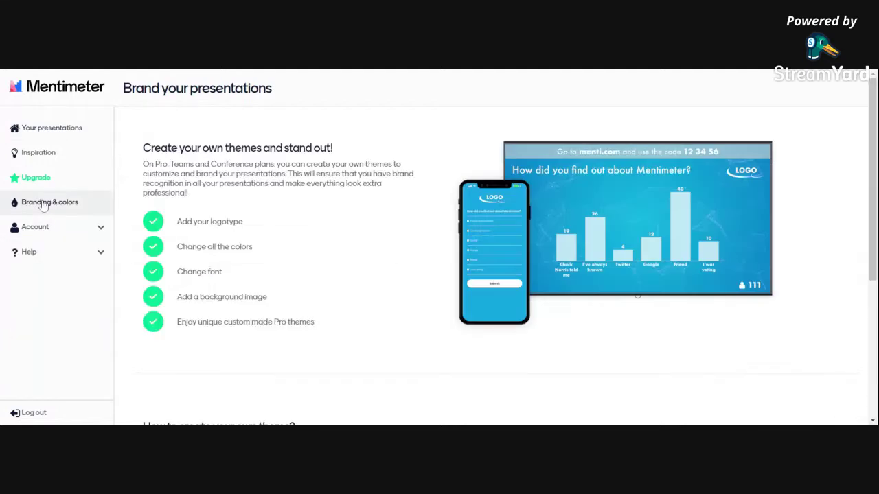
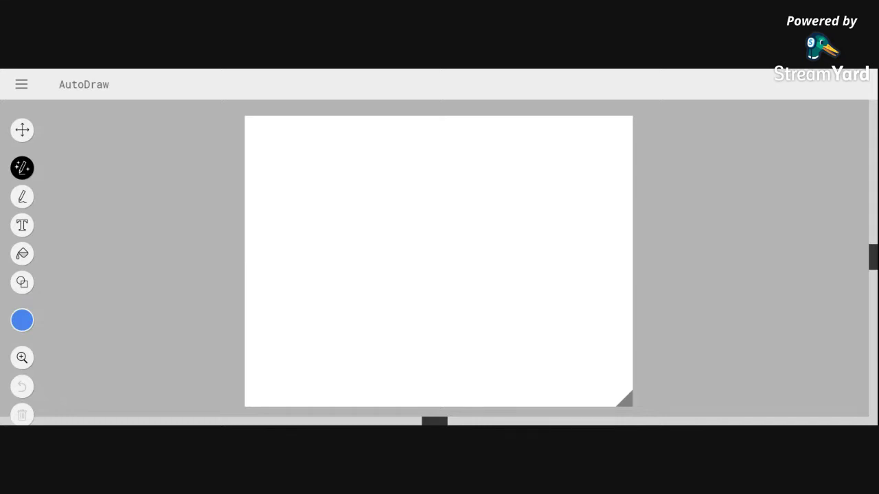
# Start over with a landscape canvas in AutoDraw and sketch a blue animal with a body, head, legs and long tail.
pyautogui.click(20, 88)
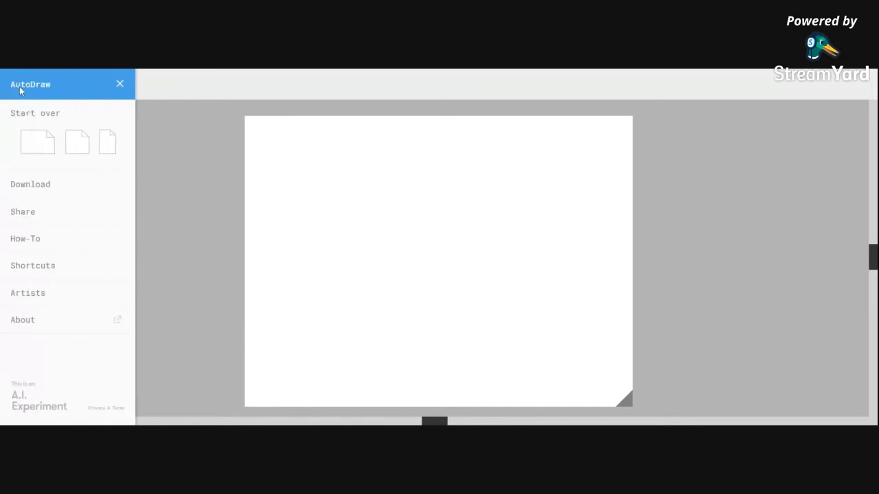
pyautogui.click(54, 145)
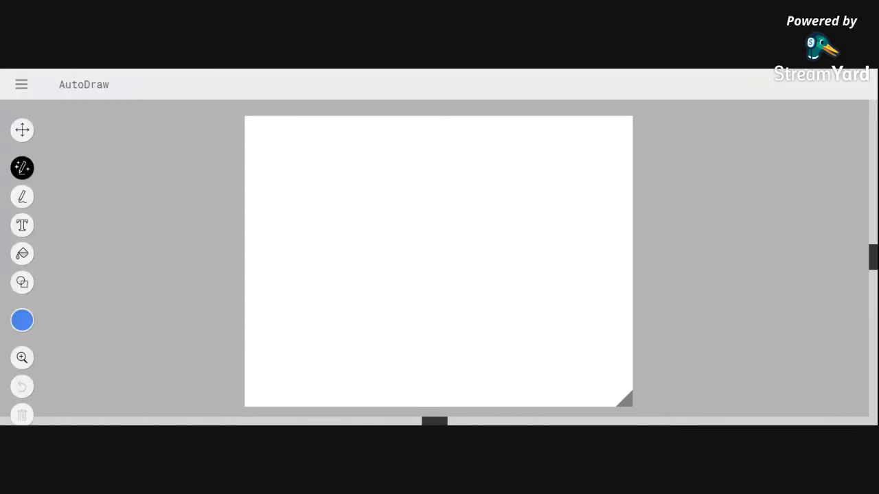
pyautogui.moveTo(323, 211)
pyautogui.mouseDown()
pyautogui.moveTo(303, 225)
pyautogui.moveTo(323, 249)
pyautogui.moveTo(330, 228)
pyautogui.moveTo(323, 214)
pyautogui.moveTo(348, 208)
pyautogui.moveTo(403, 225)
pyautogui.moveTo(385, 245)
pyautogui.moveTo(317, 251)
pyautogui.moveTo(324, 266)
pyautogui.moveTo(335, 257)
pyautogui.moveTo(326, 247)
pyautogui.moveTo(360, 258)
pyautogui.moveTo(353, 275)
pyautogui.moveTo(382, 273)
pyautogui.mouseUp()
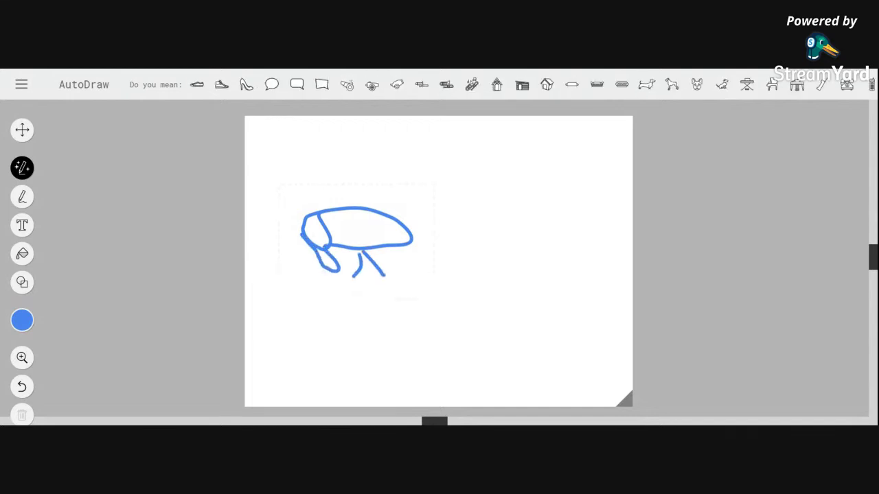
pyautogui.moveTo(416, 232); pyautogui.dragTo(493, 260)
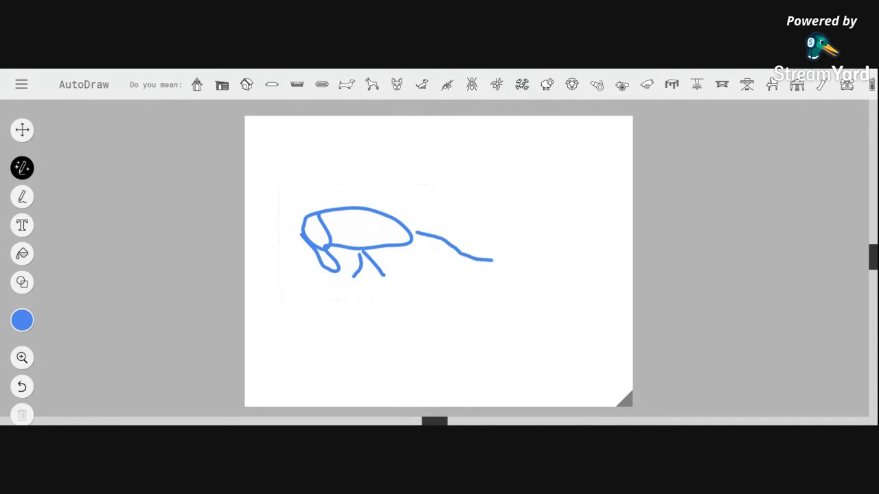
pyautogui.moveTo(405, 246)
pyautogui.mouseDown()
pyautogui.moveTo(406, 265)
pyautogui.moveTo(423, 264)
pyautogui.mouseUp()
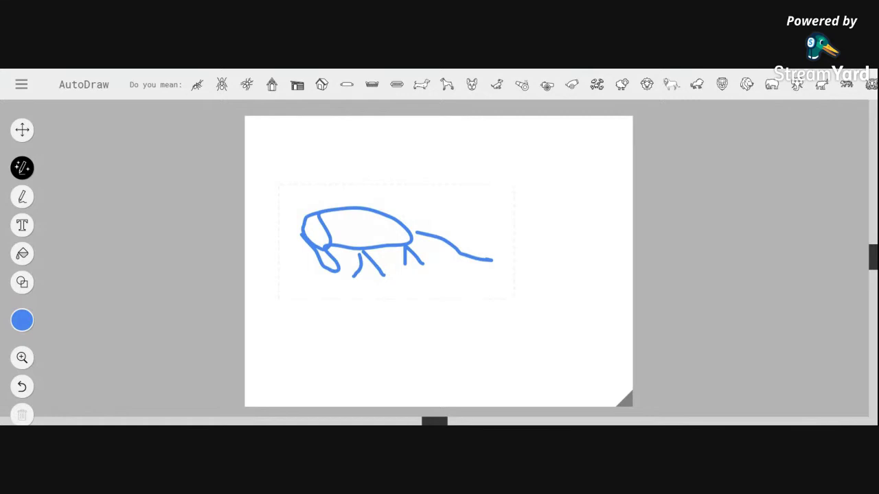
# Replace the animal sketch with the suggested standing lion drawing and start over with a blank landscape canvas.
pyautogui.click(672, 85)
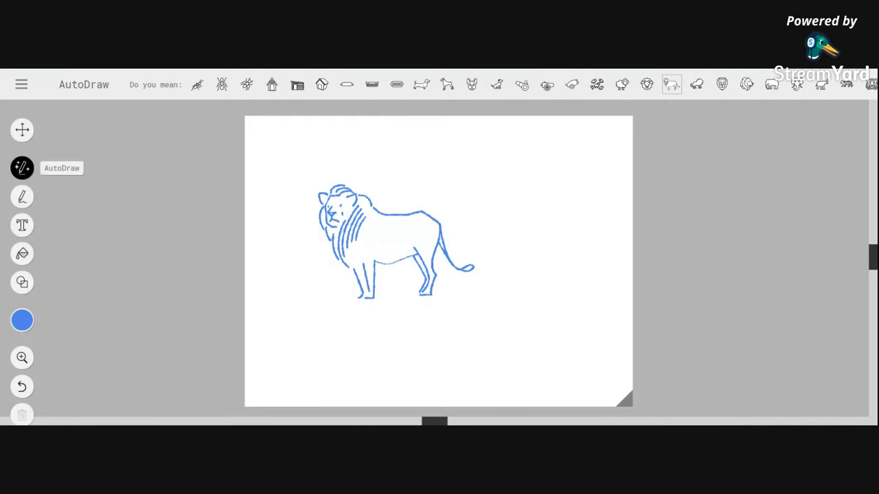
pyautogui.click(20, 88)
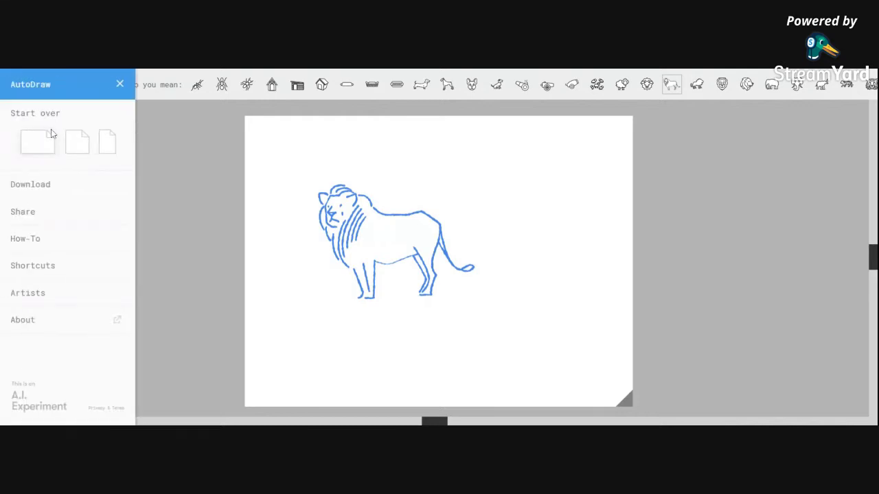
pyautogui.click(44, 138)
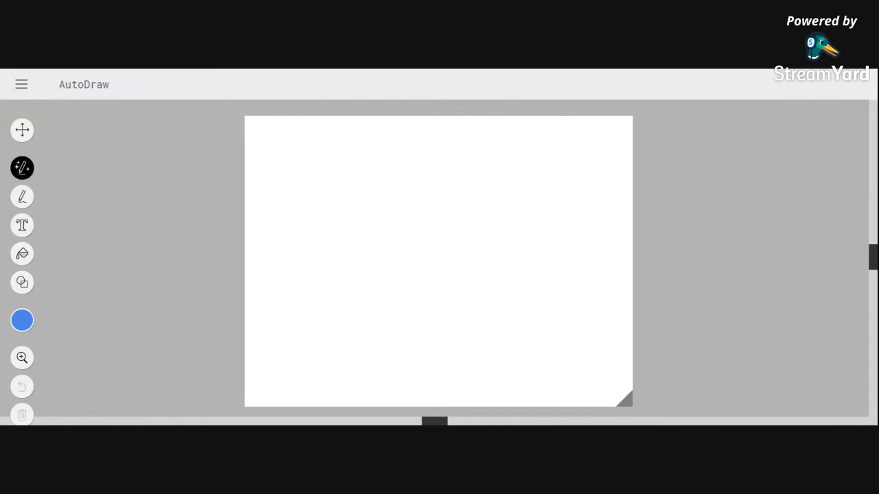
# Sketch a simple blue house with a wide trapezoid roof and a narrower wall outline beneath it.
pyautogui.moveTo(299, 203)
pyautogui.mouseDown()
pyautogui.moveTo(328, 166)
pyautogui.moveTo(341, 166)
pyautogui.moveTo(442, 169)
pyautogui.moveTo(476, 206)
pyautogui.mouseUp()
pyautogui.moveTo(298, 201); pyautogui.dragTo(477, 207)
pyautogui.moveTo(326, 201)
pyautogui.mouseDown()
pyautogui.moveTo(364, 262)
pyautogui.moveTo(439, 248)
pyautogui.moveTo(441, 208)
pyautogui.mouseUp()
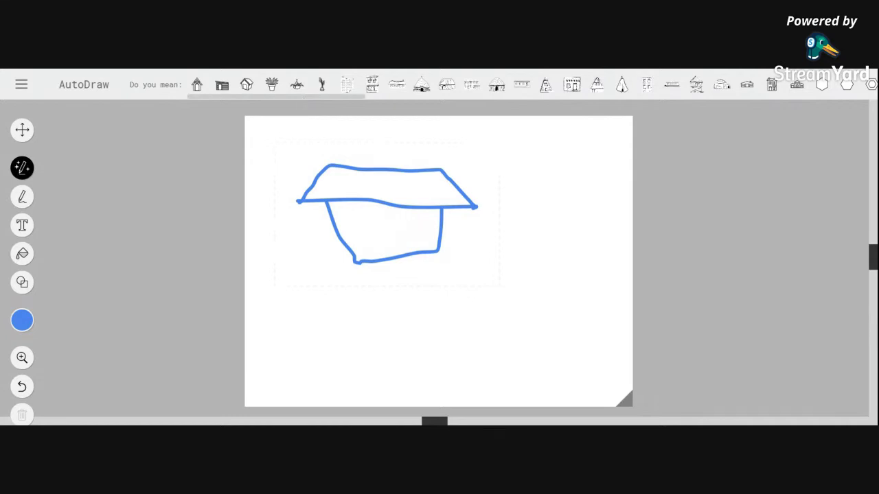
# Try several suggested building drawings in place of the house sketch, including the shed, doghouse, thatched huts and adobe house, ending with the tepee.
pyautogui.click(246, 85)
pyautogui.click(222, 85)
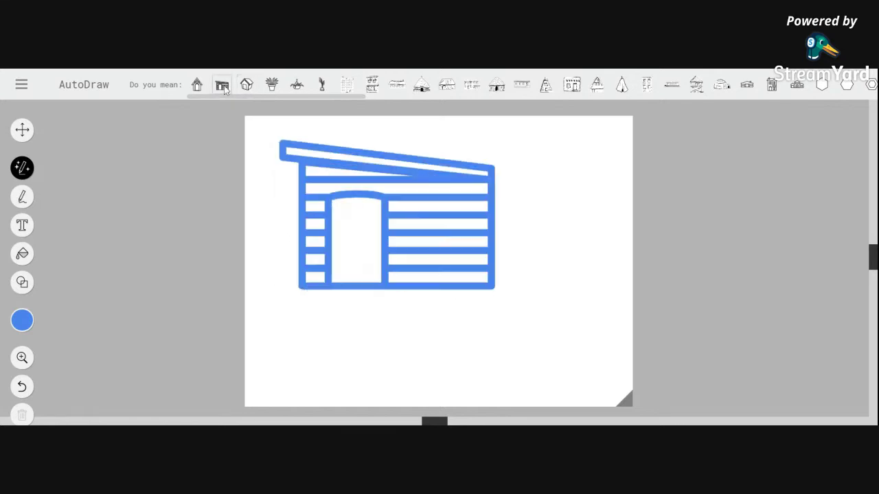
pyautogui.click(198, 84)
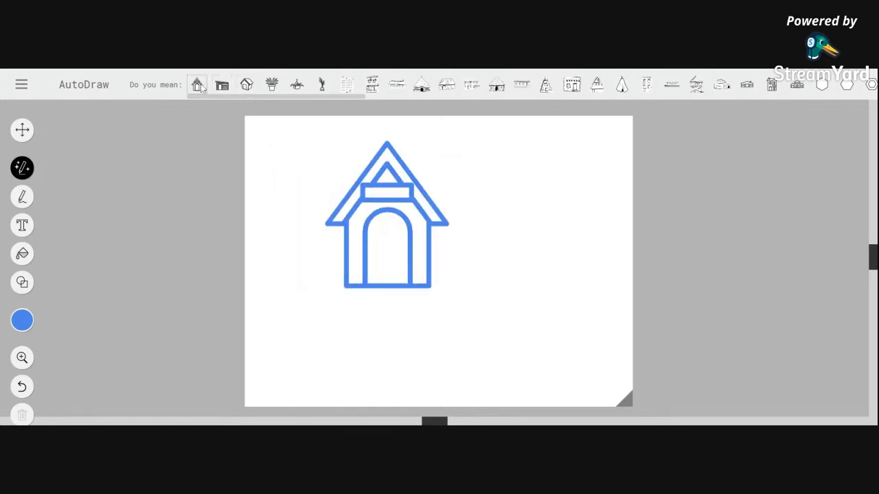
pyautogui.click(446, 85)
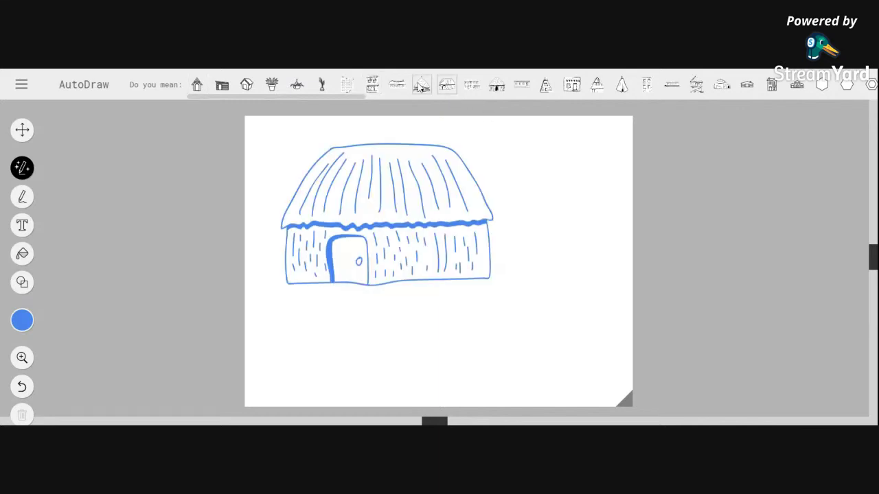
pyautogui.click(421, 85)
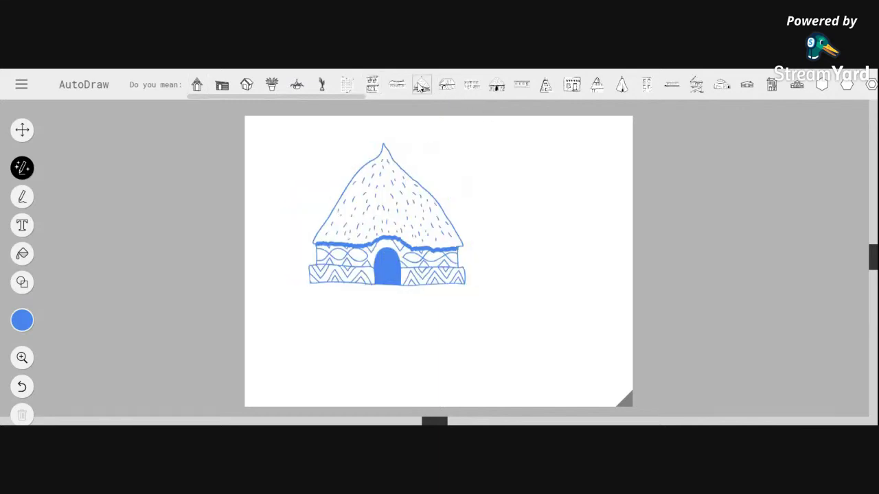
pyautogui.click(572, 86)
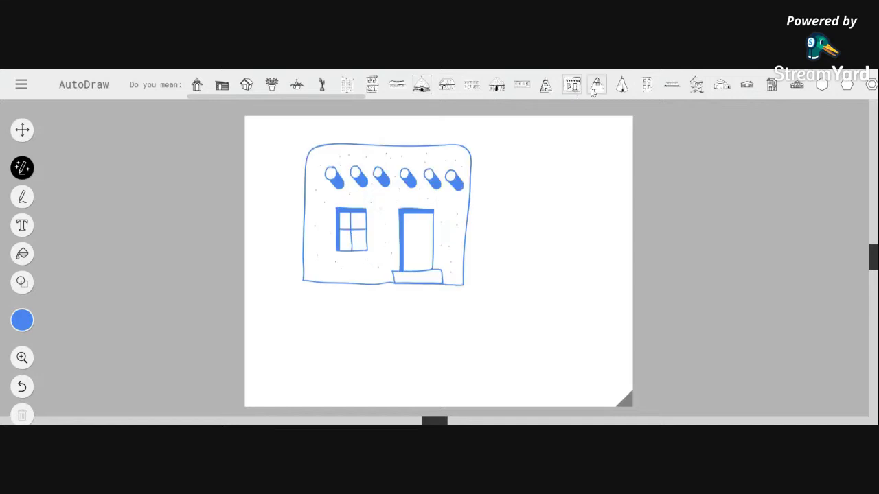
pyautogui.click(598, 90)
pyautogui.click(621, 90)
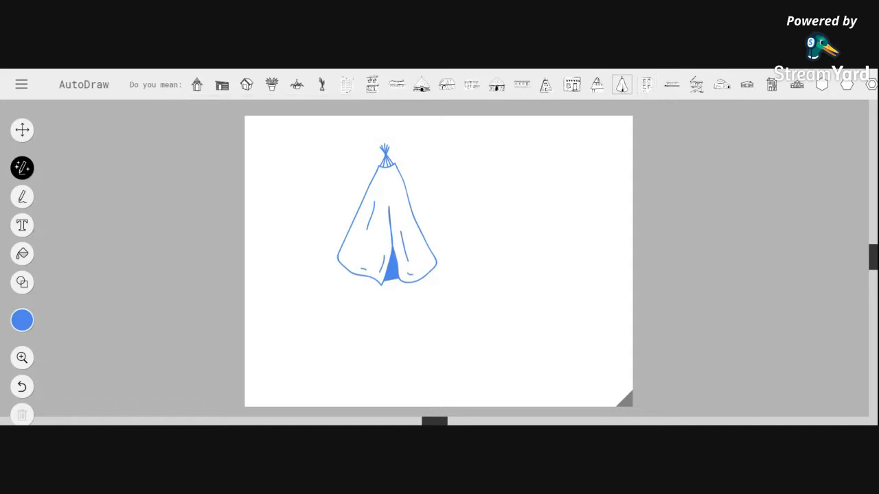
pyautogui.click(24, 226)
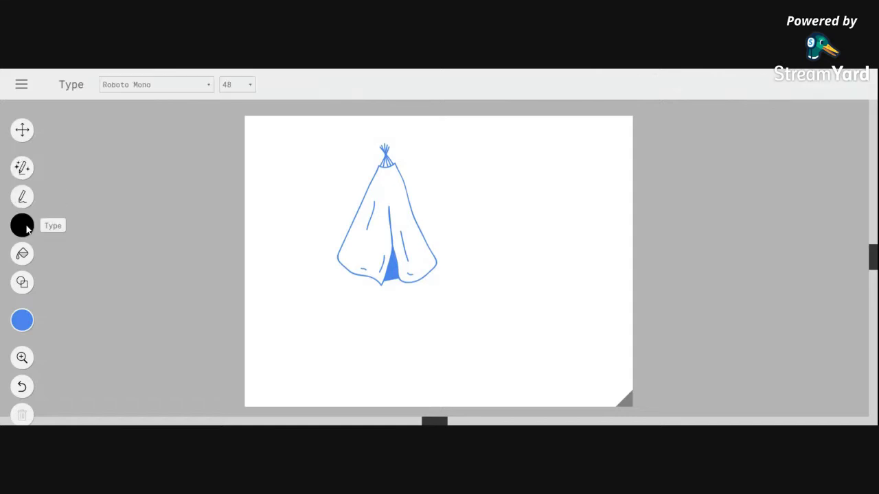
pyautogui.click(450, 162)
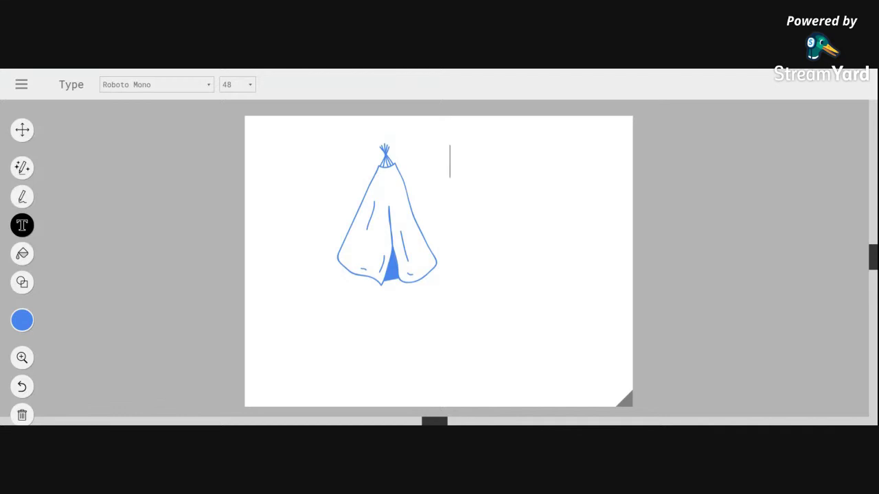
pyautogui.click(22, 168)
# Start over with a landscape canvas, sketch a fish outline and replace it with the suggested fish drawing with bubbles.
pyautogui.click(22, 85)
pyautogui.click(39, 134)
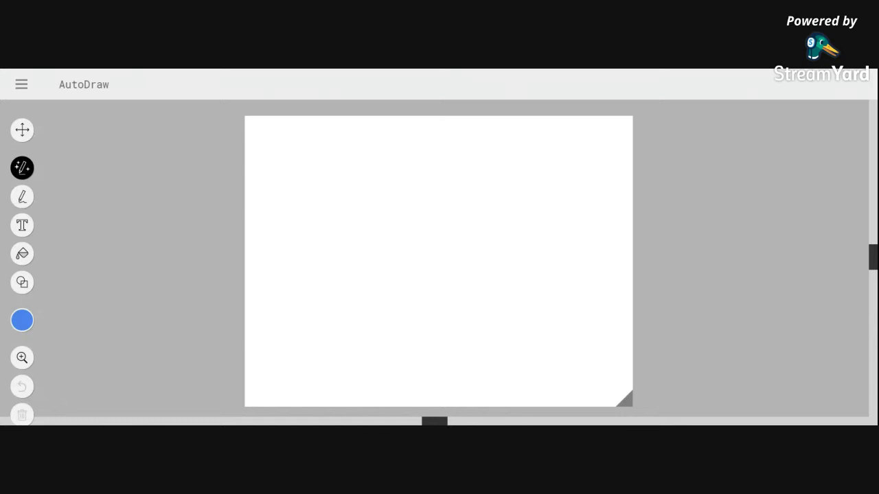
pyautogui.moveTo(346, 183)
pyautogui.mouseDown()
pyautogui.moveTo(284, 198)
pyautogui.moveTo(351, 212)
pyautogui.moveTo(425, 166)
pyautogui.moveTo(390, 198)
pyautogui.moveTo(432, 225)
pyautogui.moveTo(424, 187)
pyautogui.moveTo(431, 166)
pyautogui.moveTo(420, 168)
pyautogui.mouseUp()
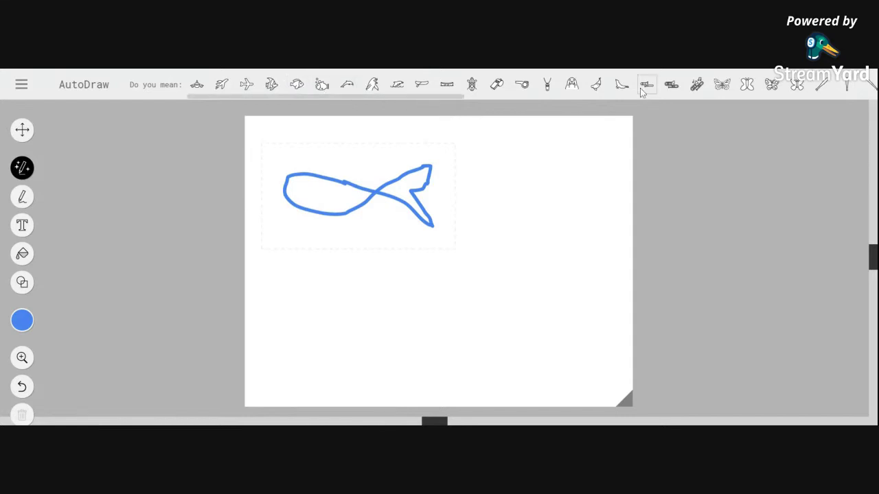
pyautogui.click(320, 84)
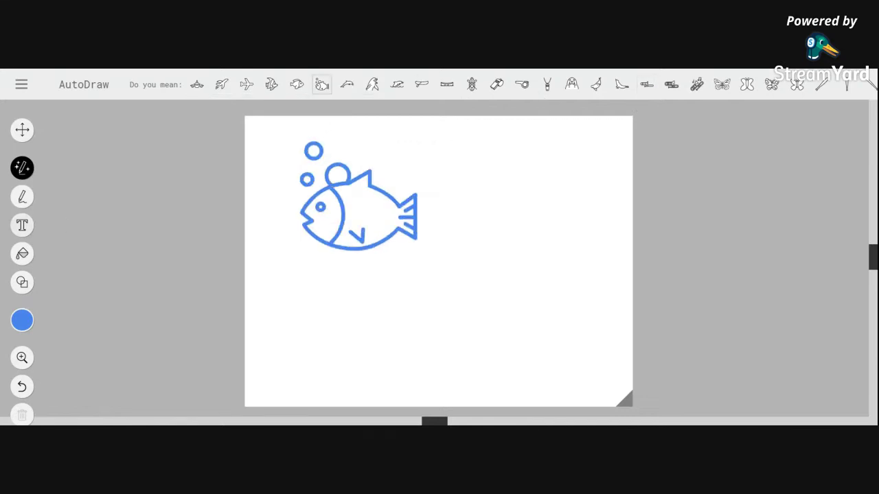
# Add the text "Fish" in blue 48-point Roboto Mono to the empty area beside the fish drawing.
pyautogui.click(22, 225)
pyautogui.click(484, 174)
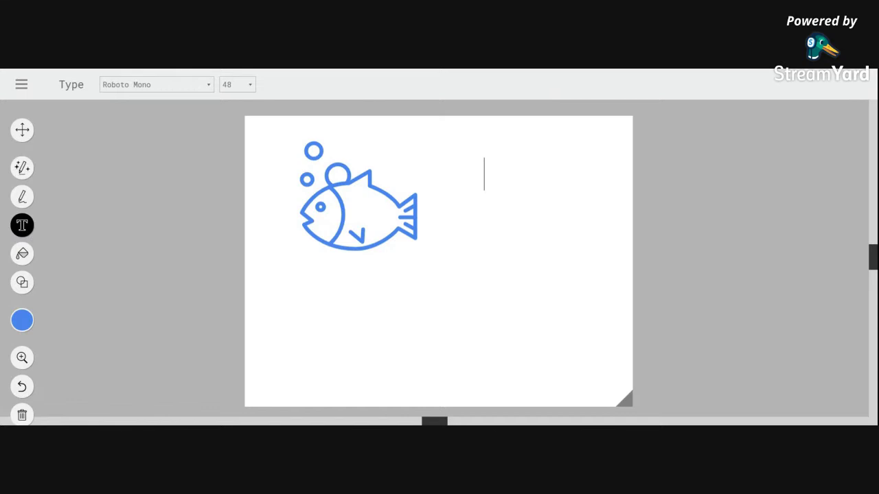
pyautogui.write('Fish')
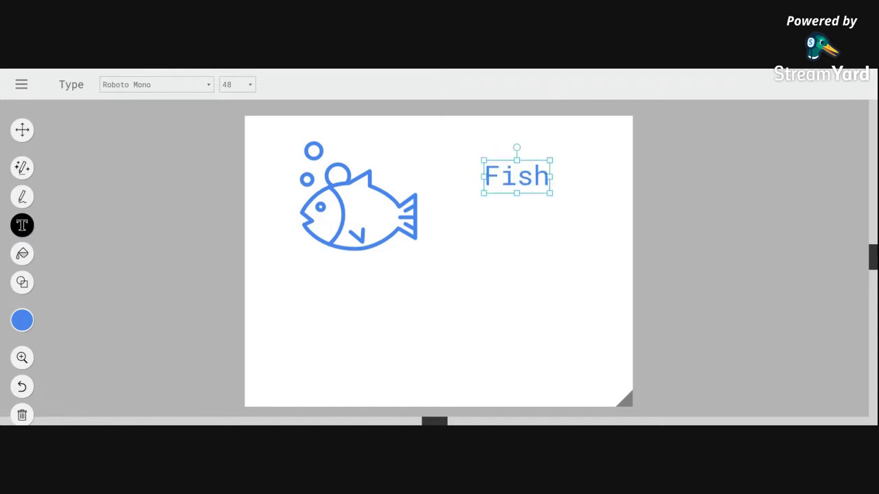
pyautogui.press('Escape')
# Move the fish drawing directly beneath the "Fish" text and deselect it.
pyautogui.click(393, 225)
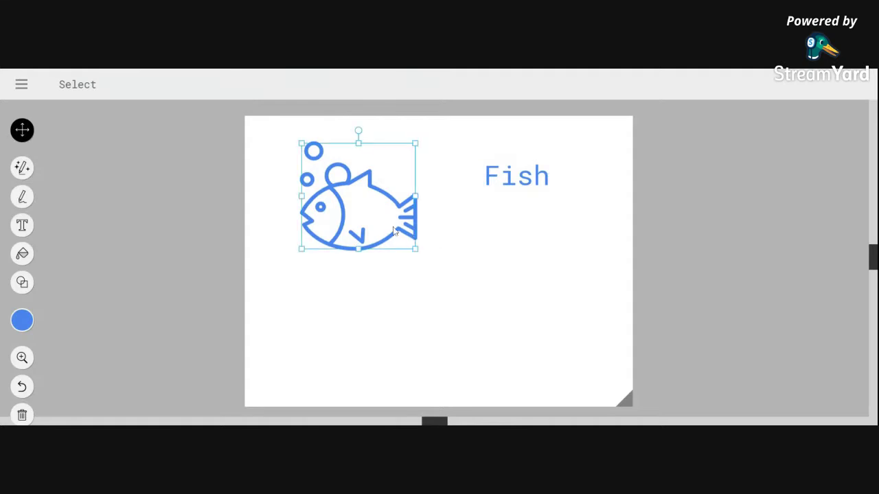
pyautogui.moveTo(395, 235)
pyautogui.mouseDown()
pyautogui.moveTo(495, 305)
pyautogui.moveTo(568, 294)
pyautogui.moveTo(561, 287)
pyautogui.mouseUp()
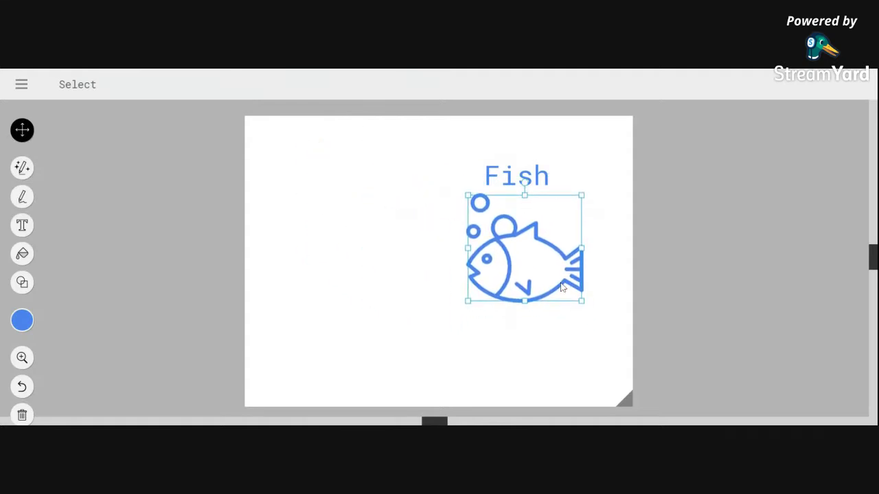
pyautogui.click(414, 267)
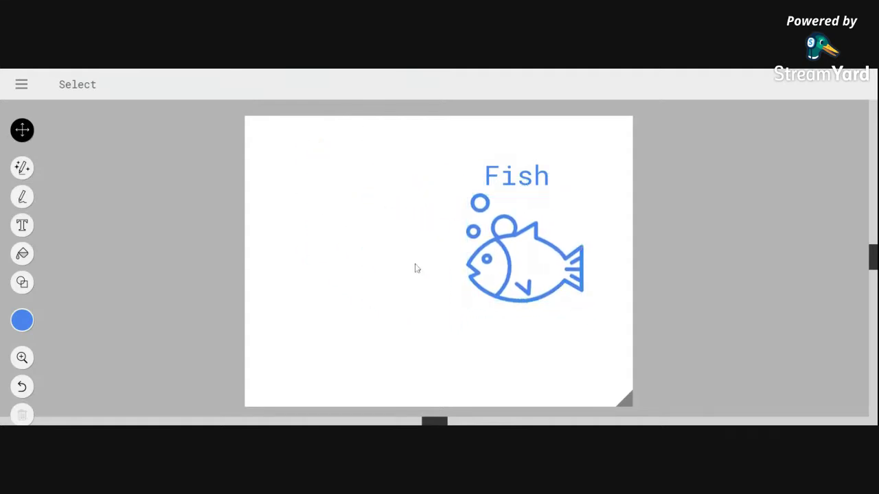
# Fill the fish's body with orange and its head with blue.
pyautogui.click(24, 261)
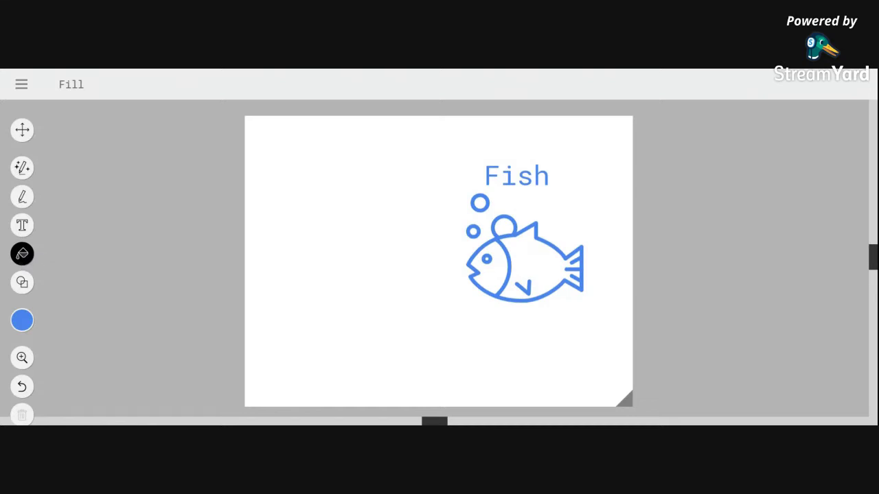
pyautogui.click(20, 321)
pyautogui.moveTo(34, 322)
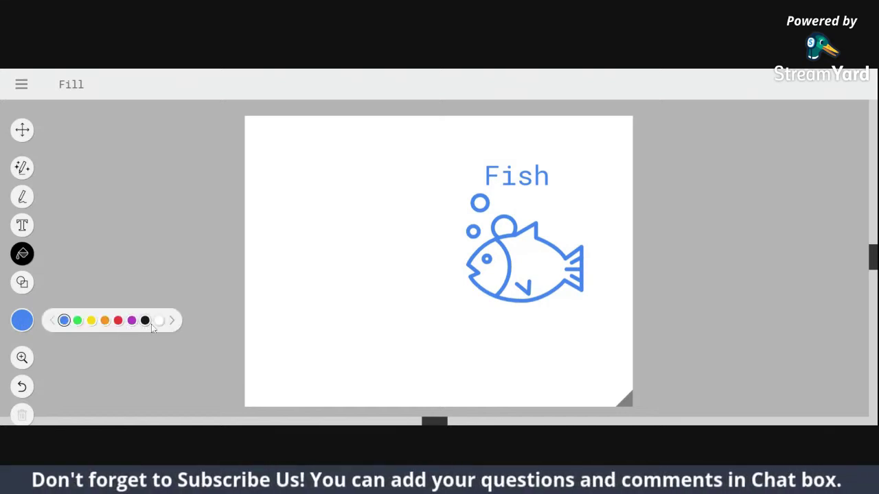
pyautogui.click(104, 320)
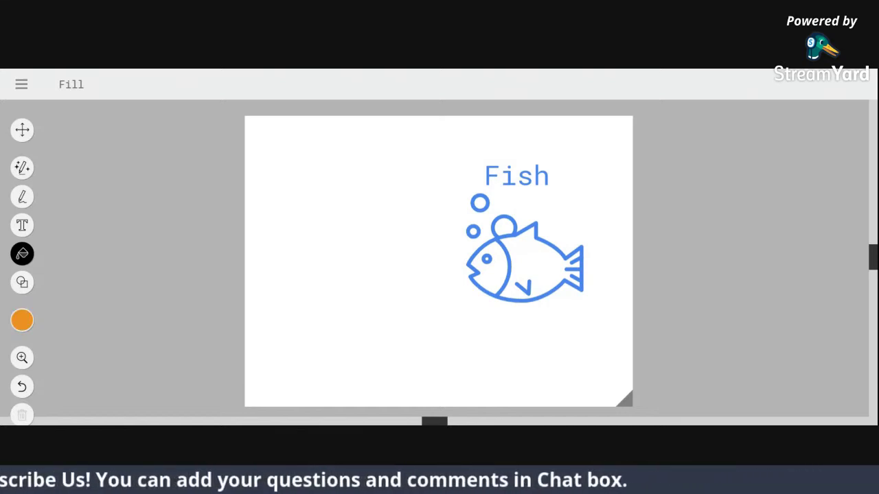
pyautogui.click(539, 264)
pyautogui.moveTo(22, 320)
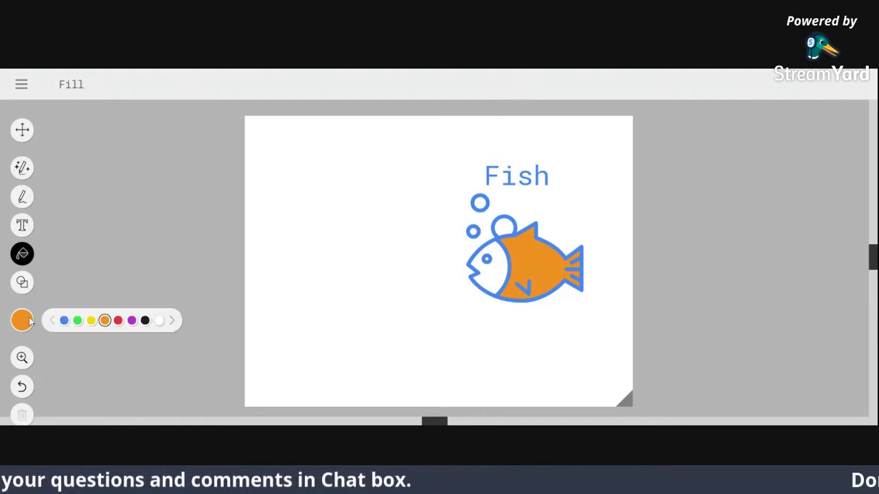
pyautogui.click(64, 321)
pyautogui.click(489, 274)
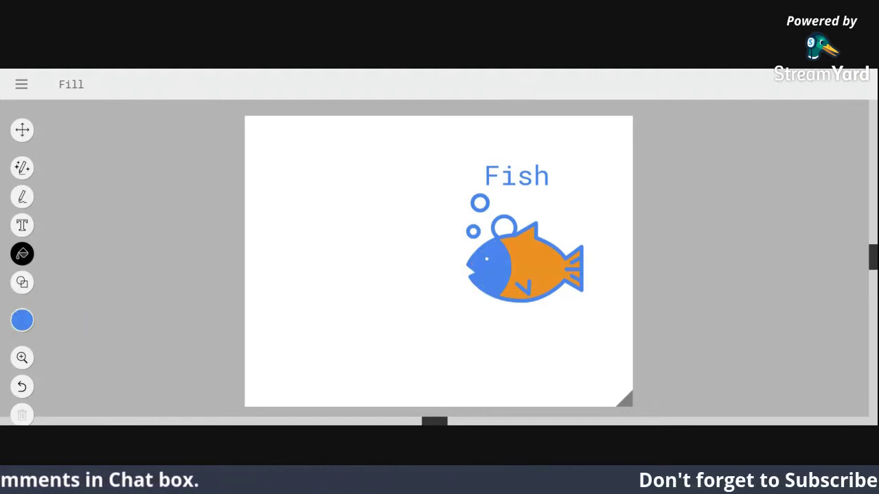
# Fill the three bubbles around the fish with purple.
pyautogui.moveTo(22, 320)
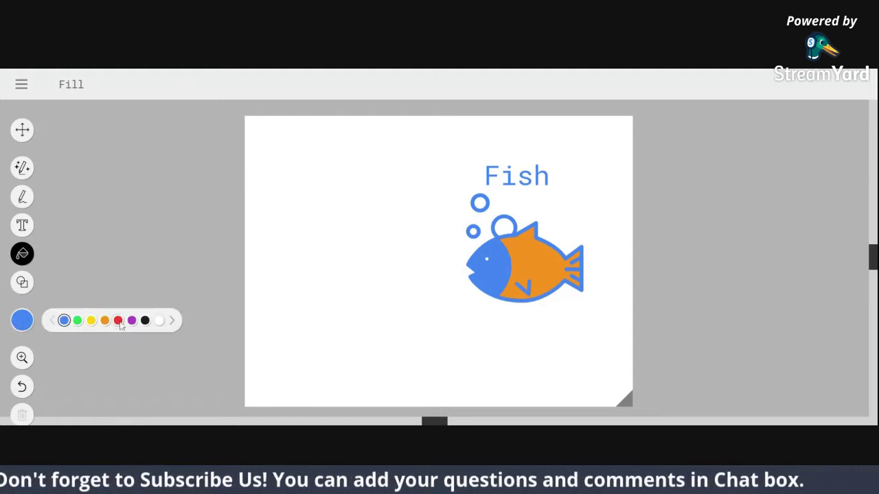
pyautogui.click(132, 321)
pyautogui.click(480, 203)
pyautogui.click(504, 226)
pyautogui.click(474, 231)
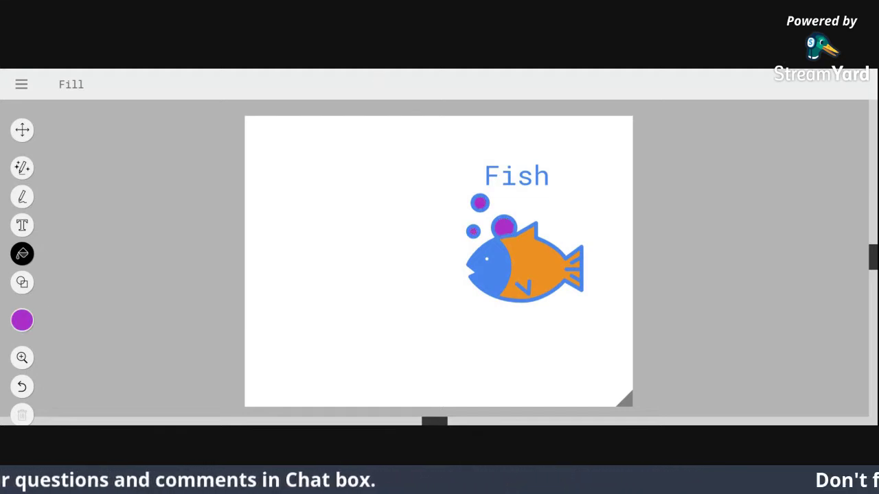
# Draw a large purple circle outline on the empty side of the canvas, extending past the canvas corner.
pyautogui.click(20, 286)
pyautogui.moveTo(302, 179); pyautogui.dragTo(380, 179)
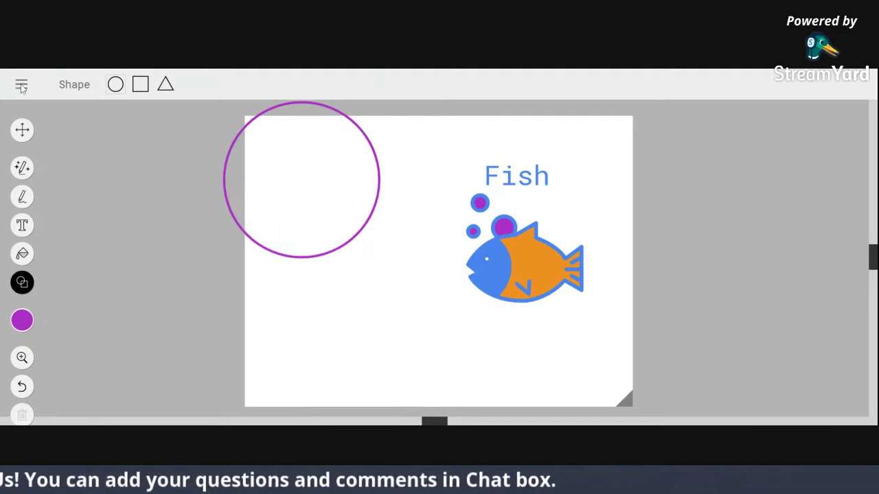
pyautogui.scroll(1, 19, 382)
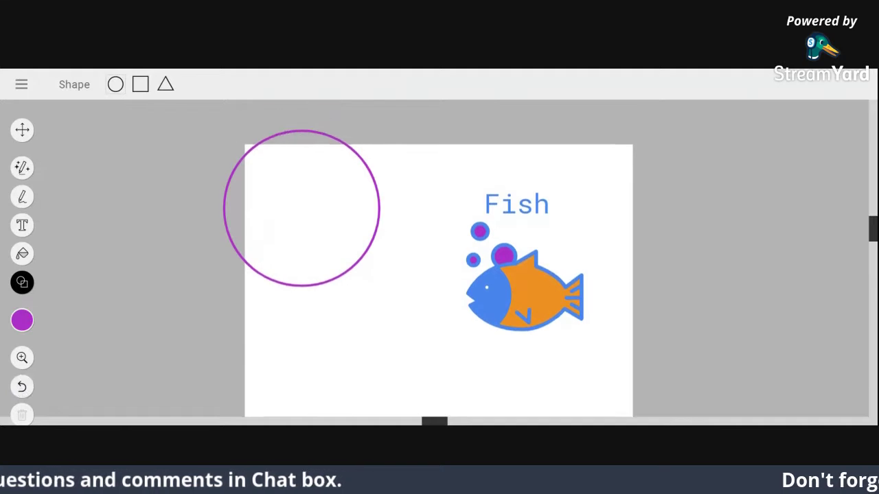
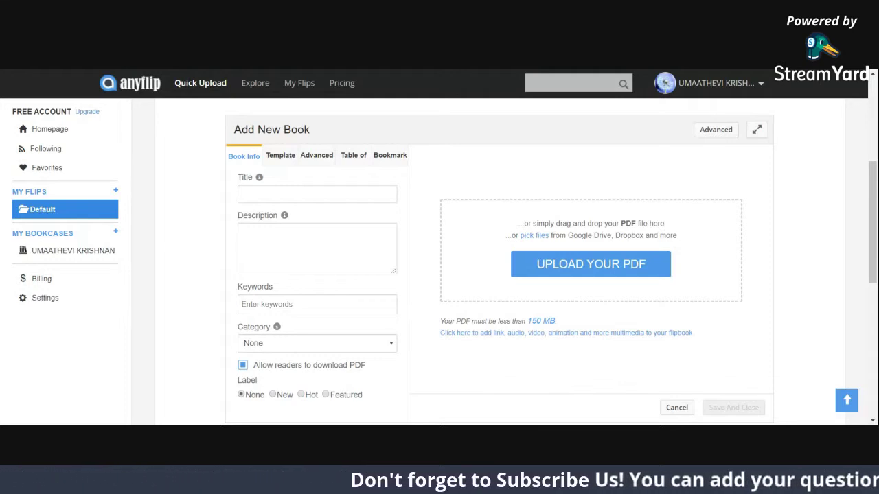
# In AnyFlip, open the Buku Panduan PBD Edisi 2 flipbook through its anyflip.com link and look through the list of uploaded books.
pyautogui.scroll(-3, 499, 261)
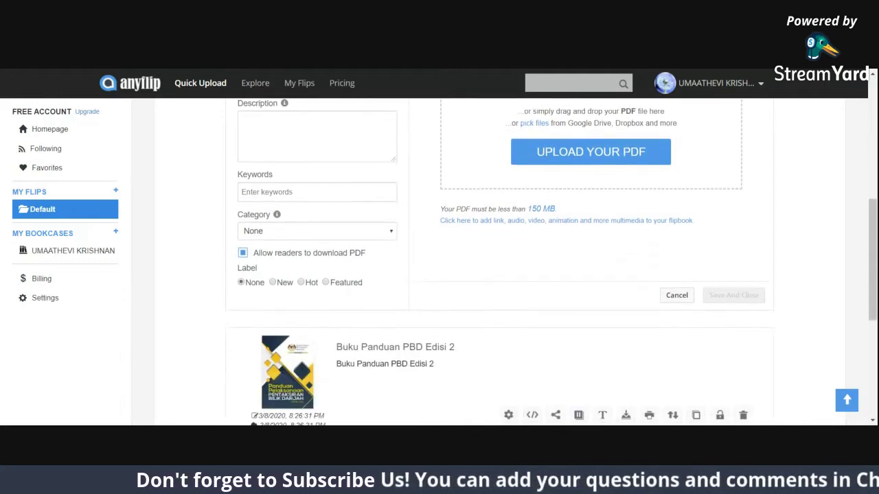
pyautogui.scroll(-3, 292, 195)
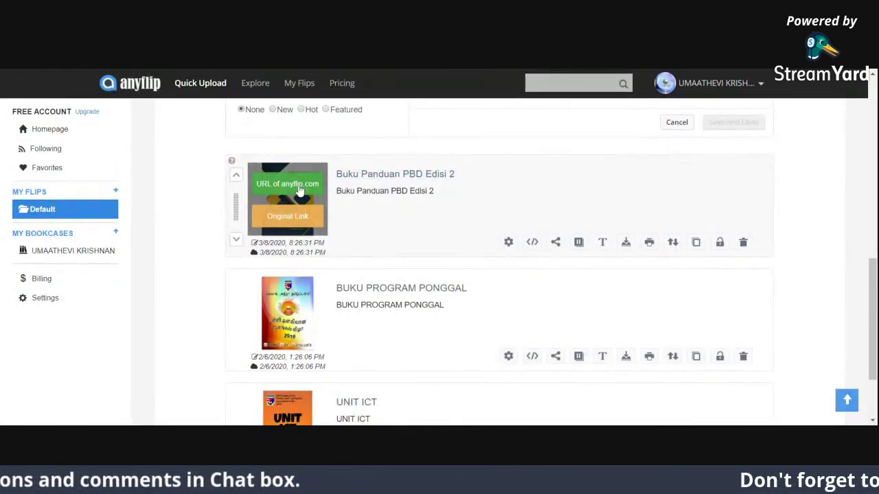
pyautogui.click(295, 194)
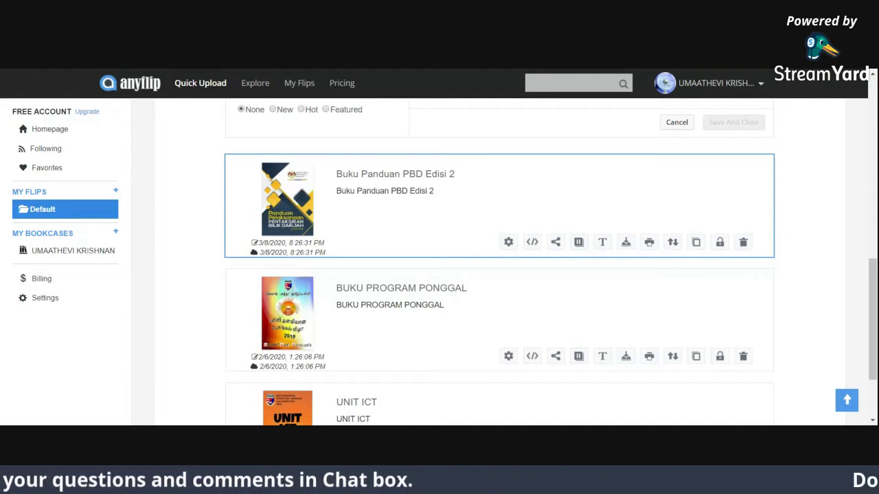
pyautogui.scroll(-1, 395, 320)
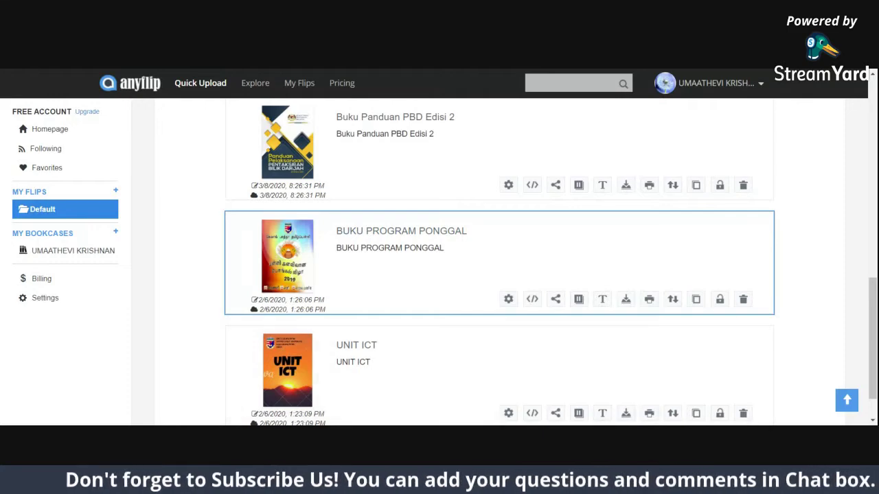
pyautogui.scroll(4, 343, 392)
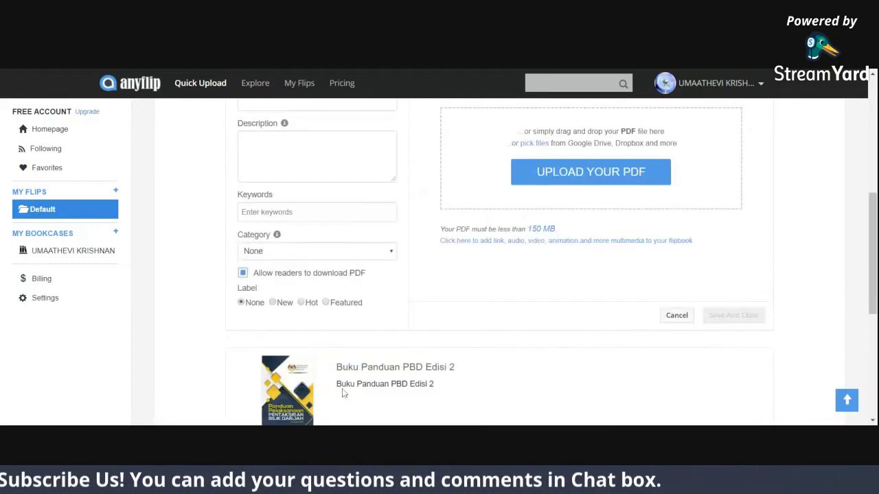
# Upload the MATEMATIK PDF as a new book in the Default folder.
pyautogui.scroll(3, 343, 392)
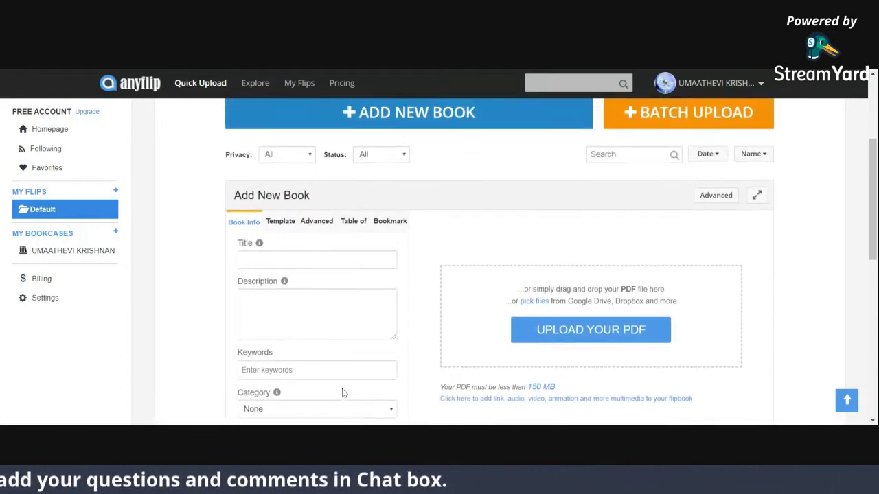
pyautogui.scroll(3, 251, 242)
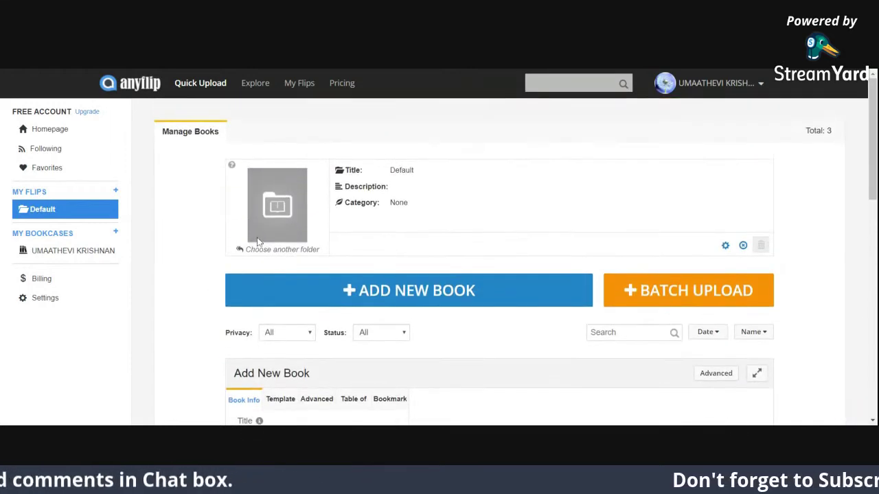
pyautogui.scroll(-3, 476, 400)
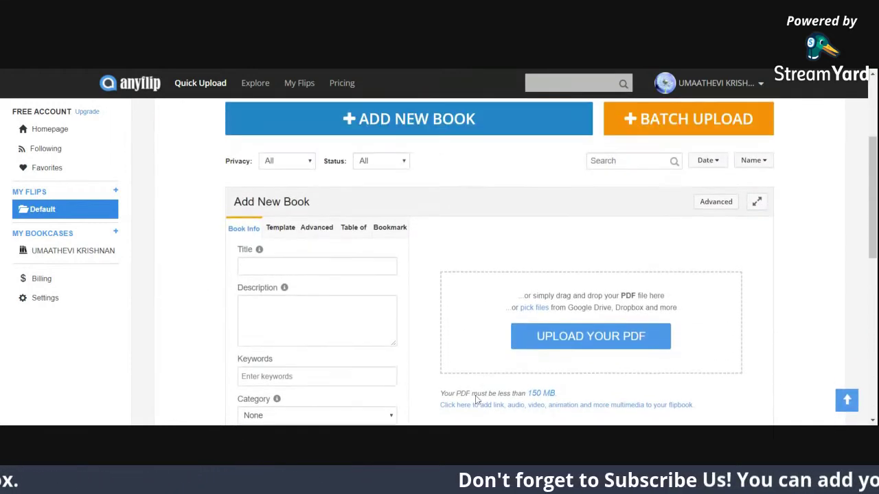
pyautogui.scroll(1, 477, 400)
pyautogui.click(288, 324)
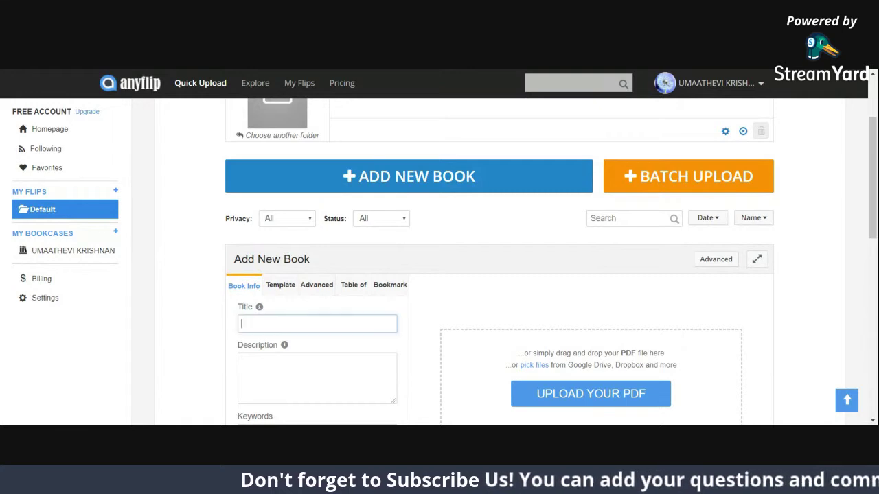
pyautogui.scroll(-2, 500, 275)
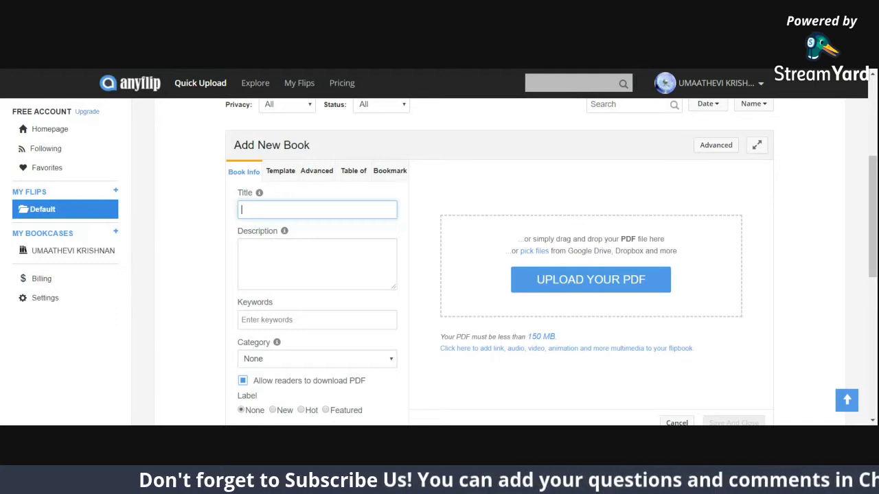
pyautogui.click(575, 284)
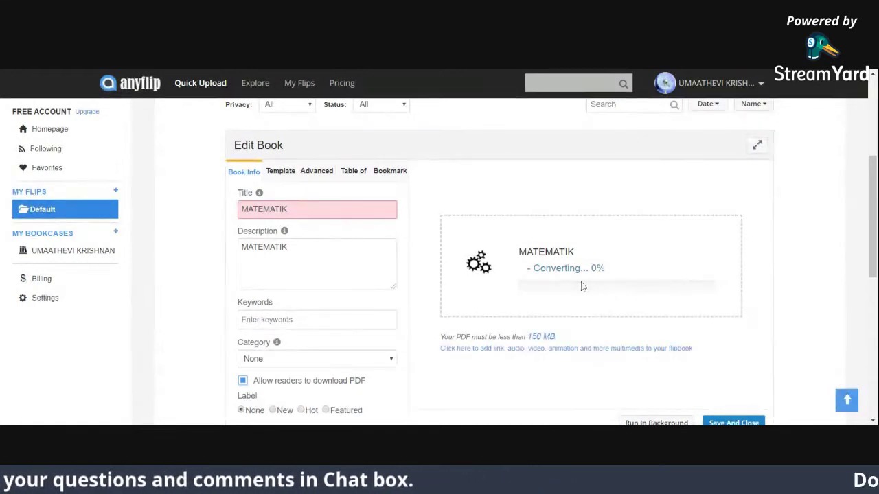
# Page through the MATEMATIK flipbook preview from the cover to pages 12-13.
pyautogui.scroll(-1, 582, 287)
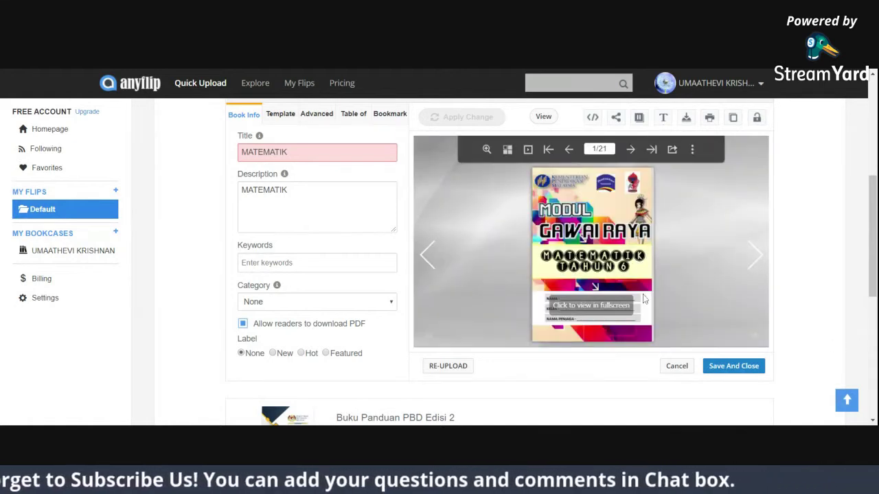
pyautogui.click(760, 251)
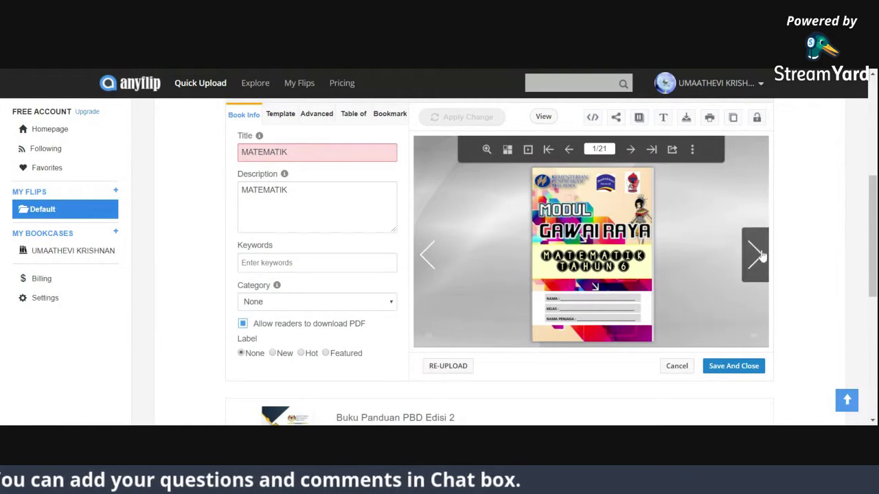
pyautogui.click(761, 256)
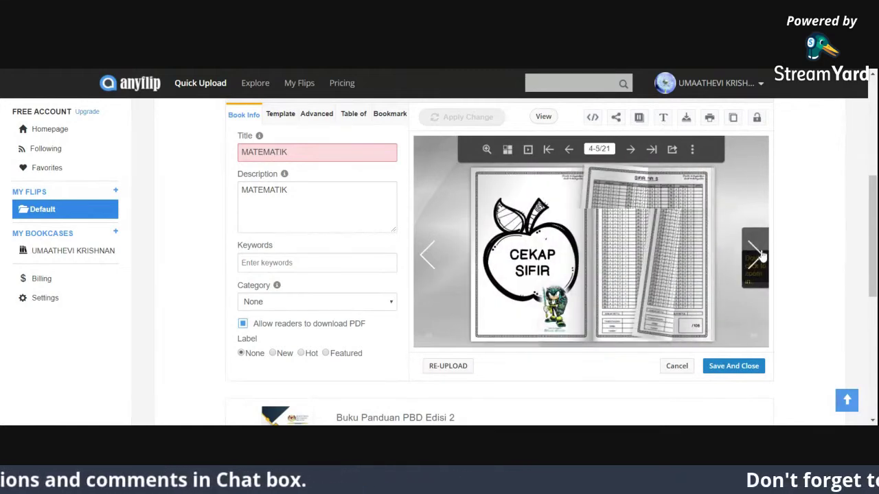
pyautogui.click(761, 255)
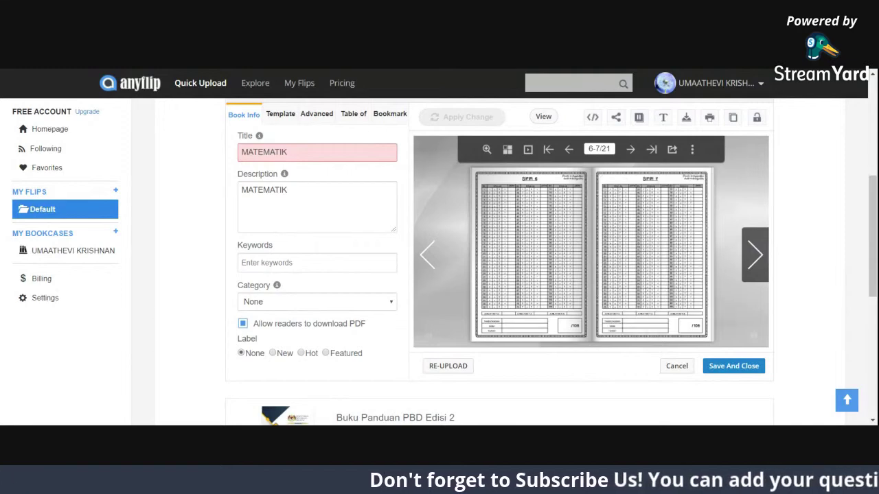
pyautogui.click(761, 255)
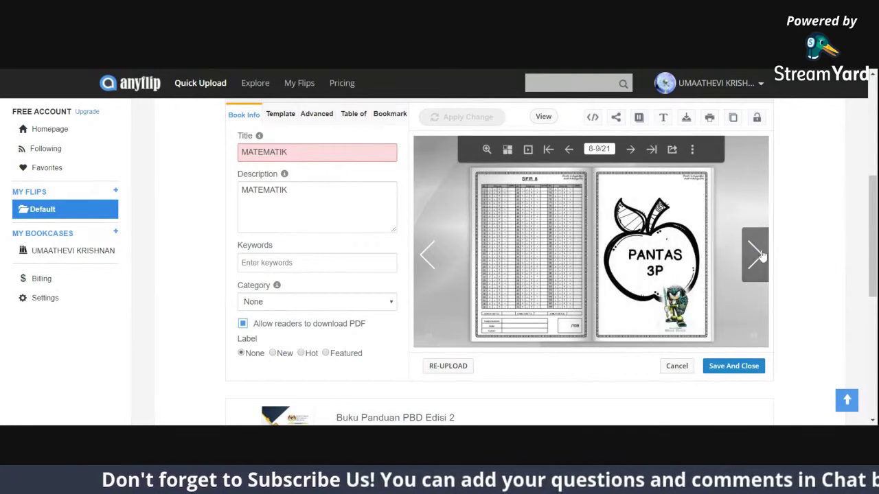
pyautogui.click(761, 255)
pyautogui.click(761, 255)
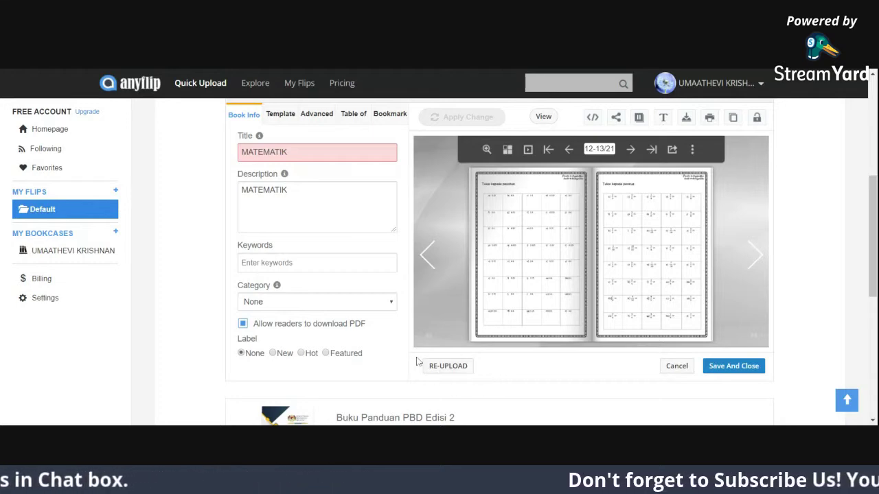
# Re-upload the MATEMATIK book, confirming the replacement and supplying its PDF again.
pyautogui.click(463, 371)
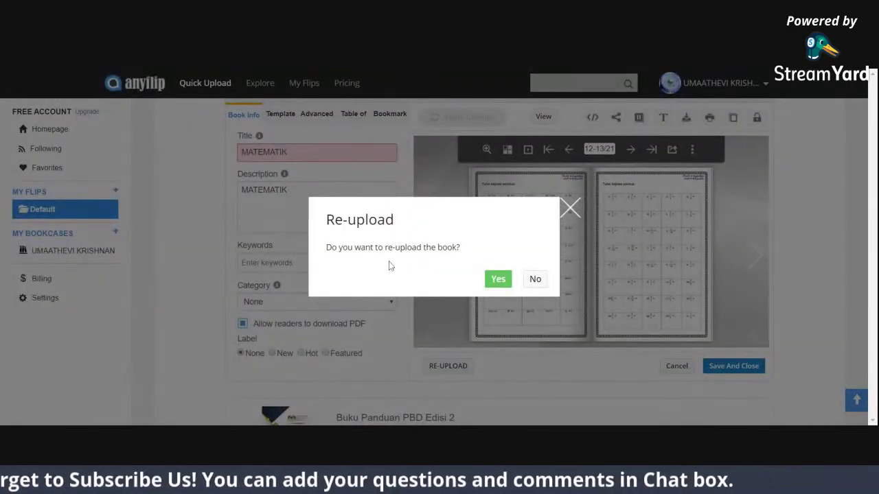
pyautogui.click(495, 283)
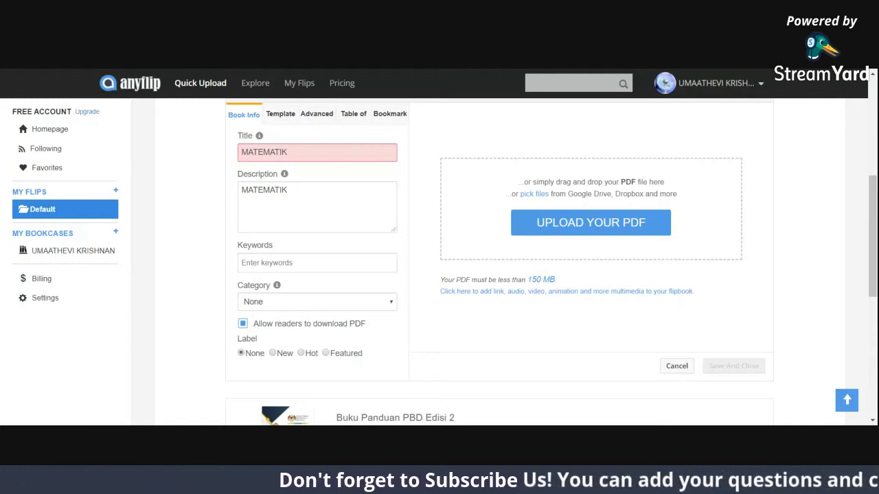
pyautogui.click(620, 223)
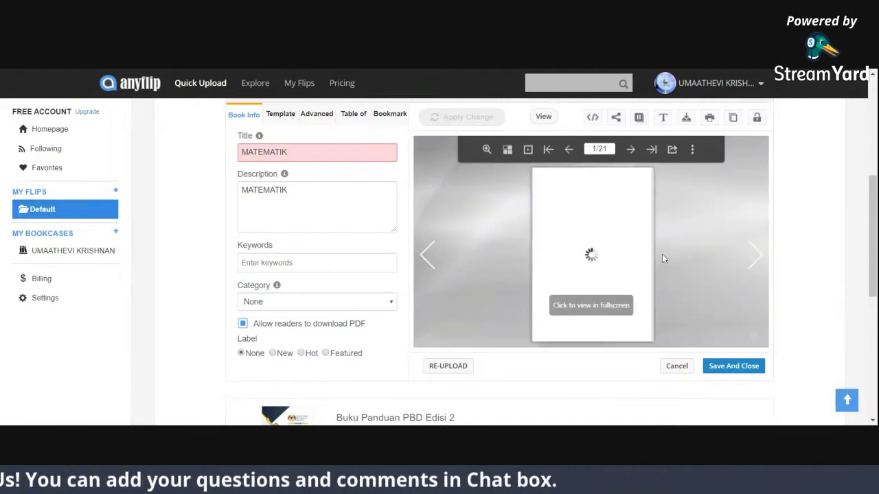
# Flip the re-uploaded MATEMATIK book's preview forward to pages 8-9.
pyautogui.click(754, 258)
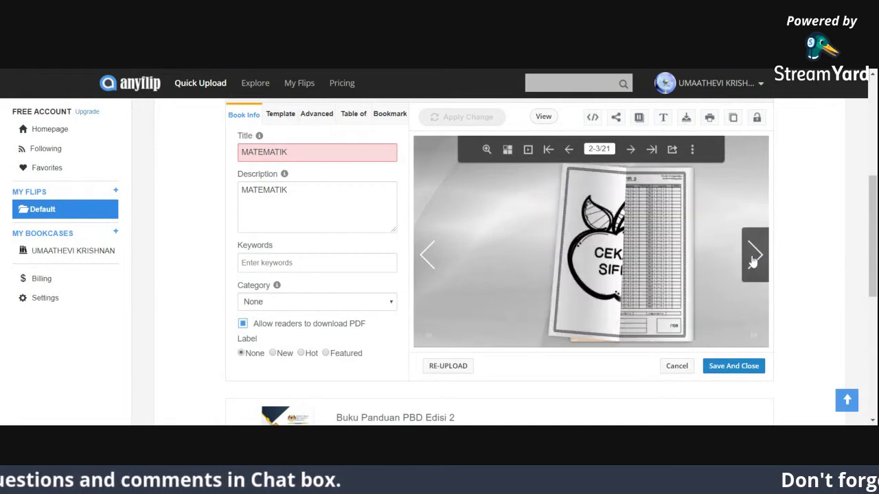
pyautogui.click(753, 261)
pyautogui.click(753, 260)
pyautogui.click(753, 260)
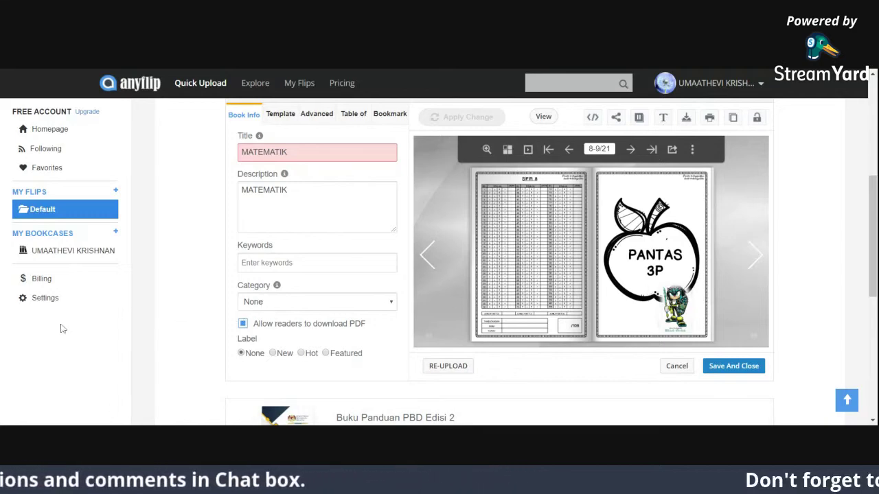
# Look through the previously uploaded books below, and open the download version options for the MATEMATIK book.
pyautogui.scroll(-3, 220, 318)
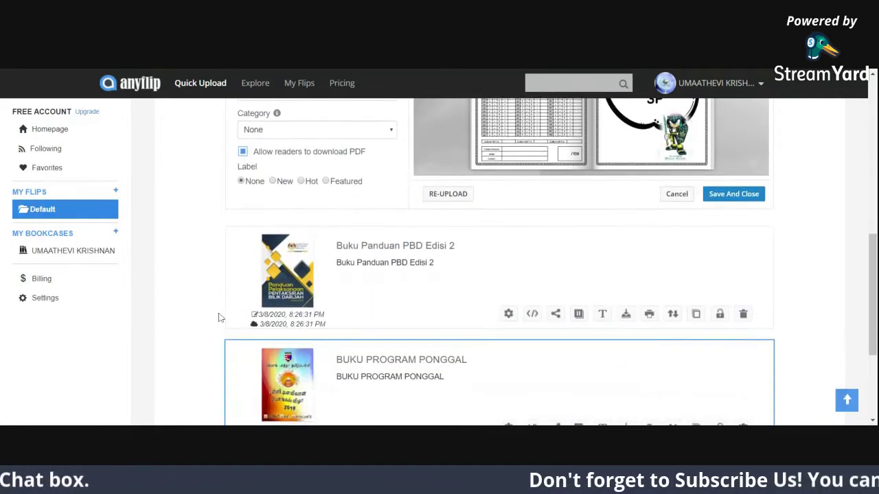
pyautogui.scroll(-3, 220, 318)
pyautogui.scroll(2, 220, 318)
pyautogui.scroll(-2, 220, 318)
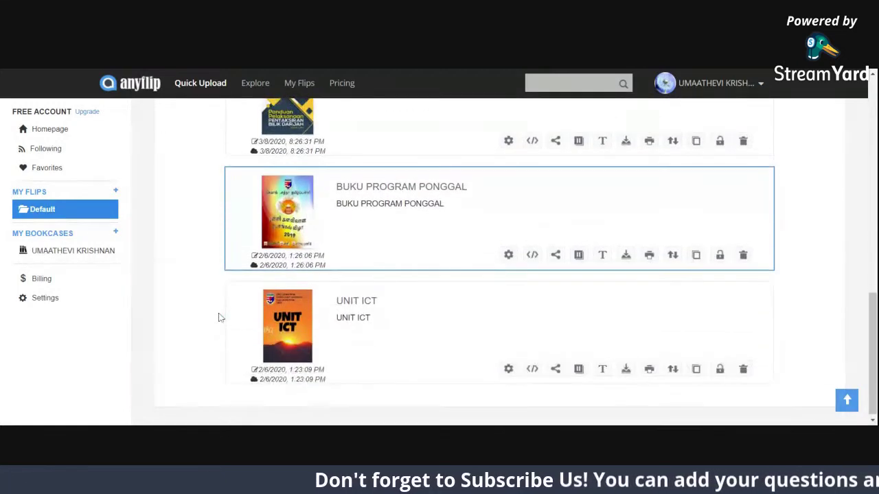
pyautogui.scroll(5, 220, 318)
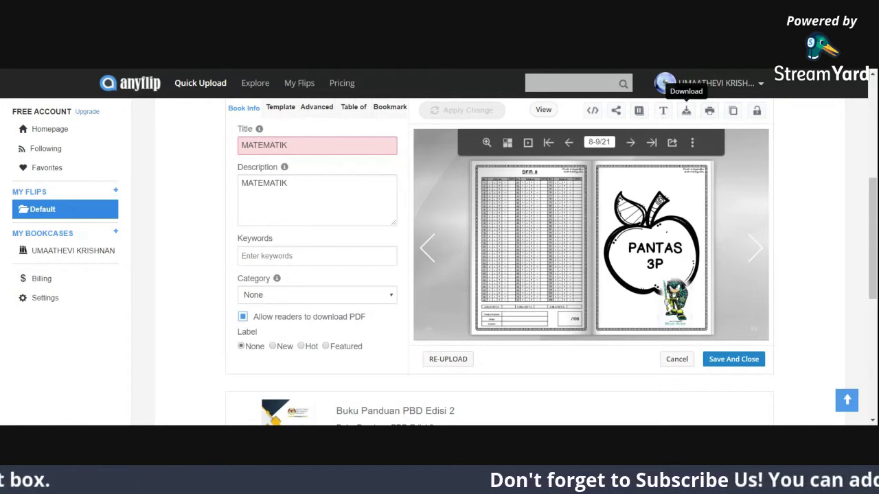
pyautogui.click(686, 110)
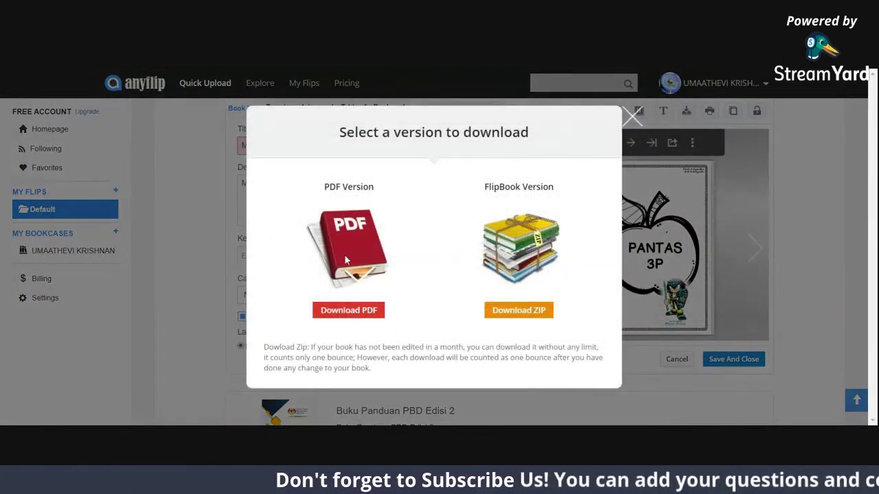
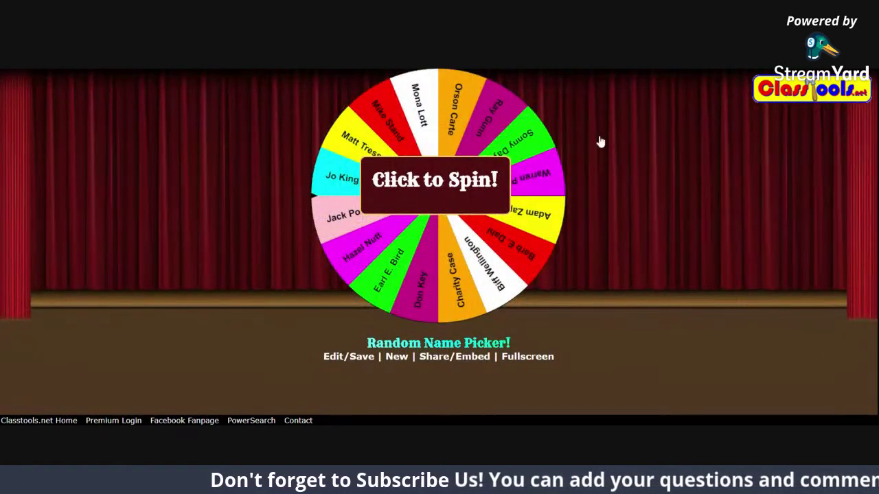
# Switch to the Classtools Random Name Picker, spin the wheel and remove the picked name from it.
pyautogui.click(474, 194)
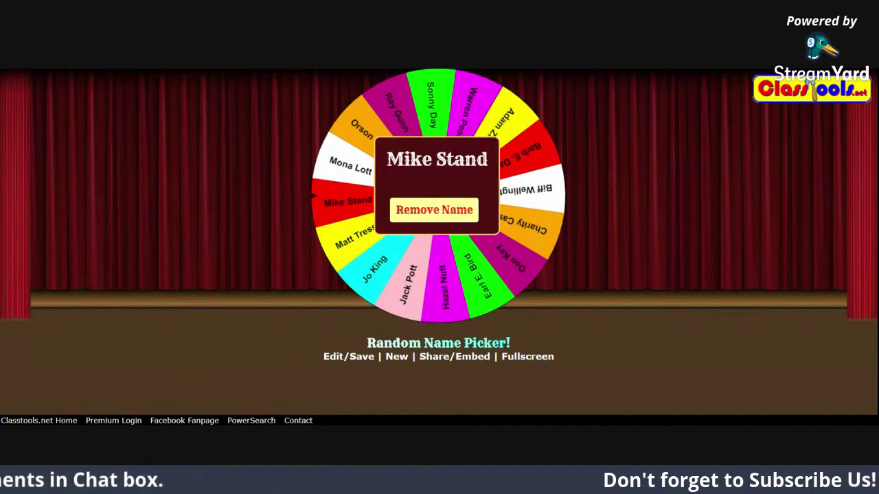
pyautogui.click(449, 217)
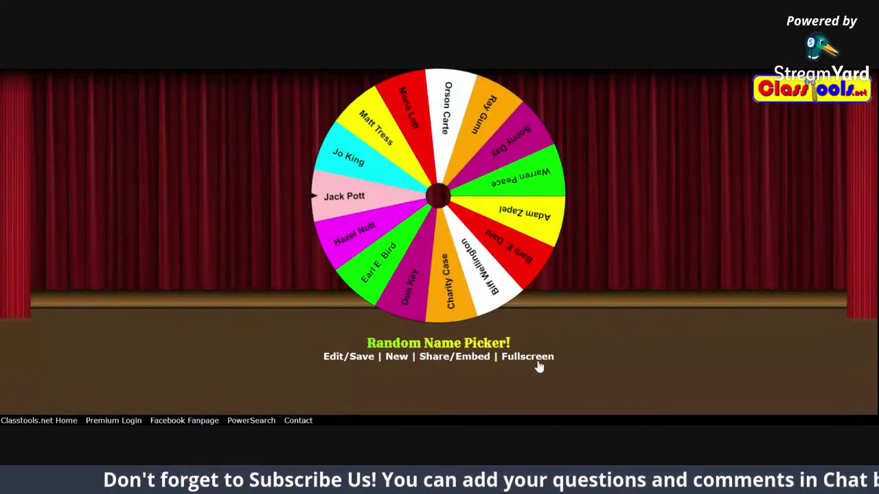
# Open the wheel's name list for editing and delete all the sample names.
pyautogui.click(339, 363)
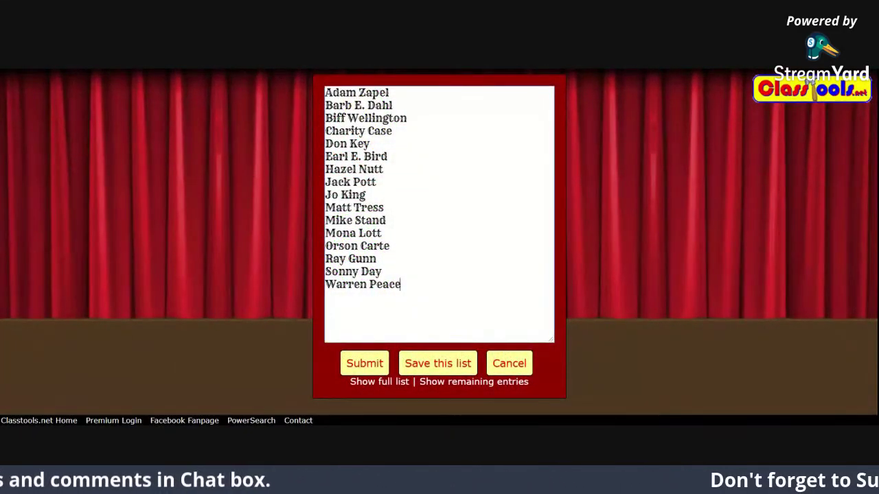
pyautogui.moveTo(412, 302); pyautogui.dragTo(304, 92)
pyautogui.press('Delete')
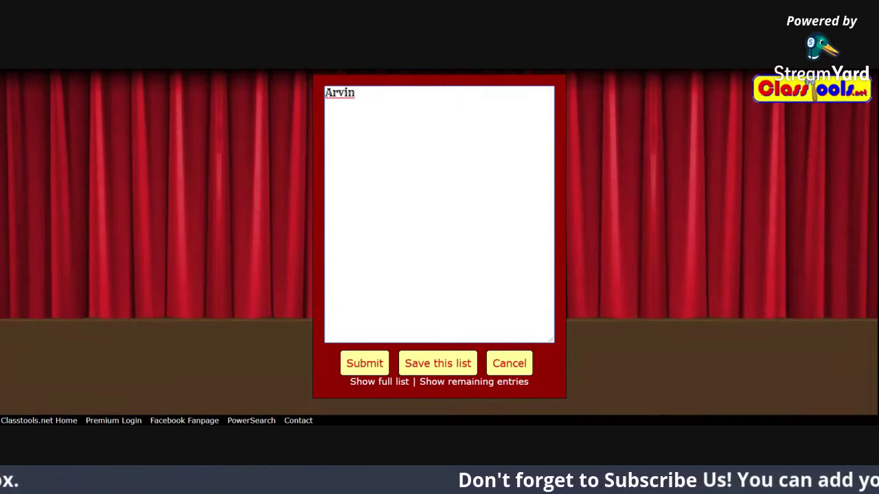
# Fill the empty name list with five students' first names, one per line.
pyautogui.write('njanaa')
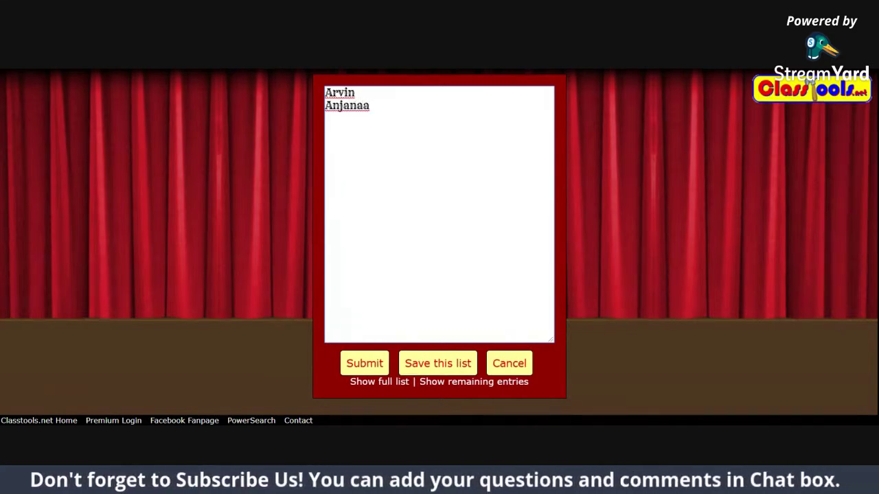
pyautogui.press('Return')
pyautogui.write('Ba')
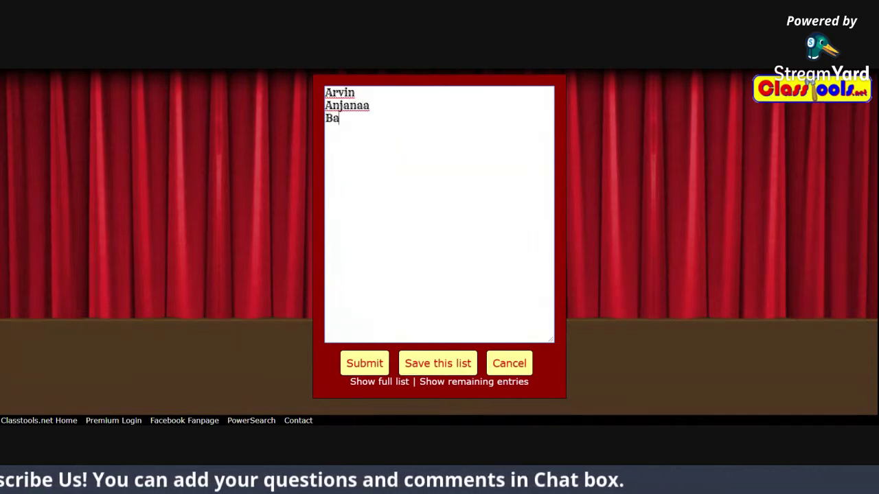
pyautogui.write('rath')
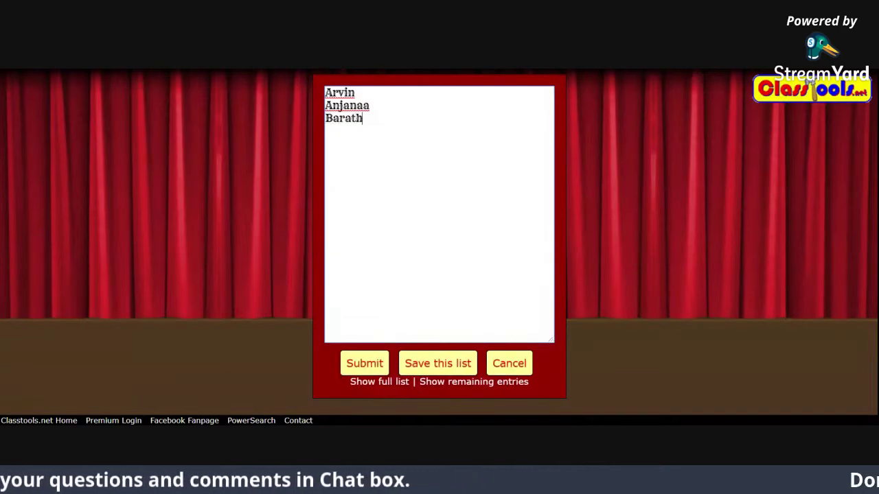
pyautogui.press('Return')
pyautogui.write('De')
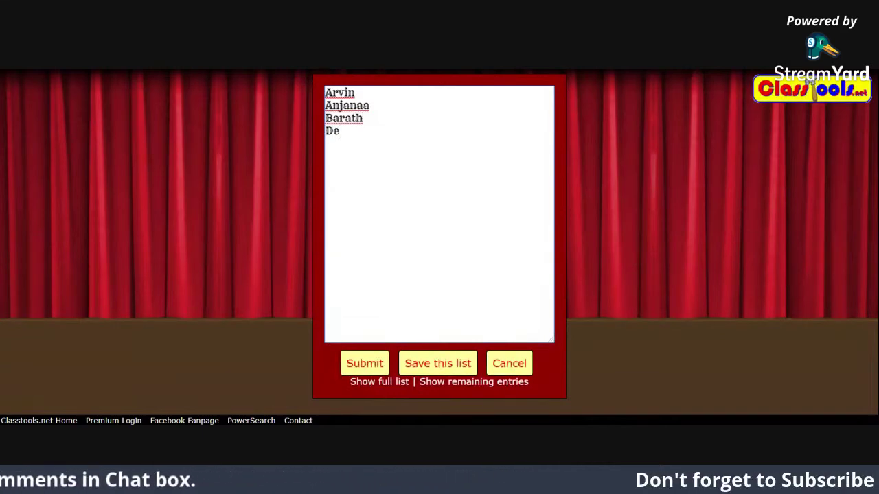
pyautogui.write('shi')
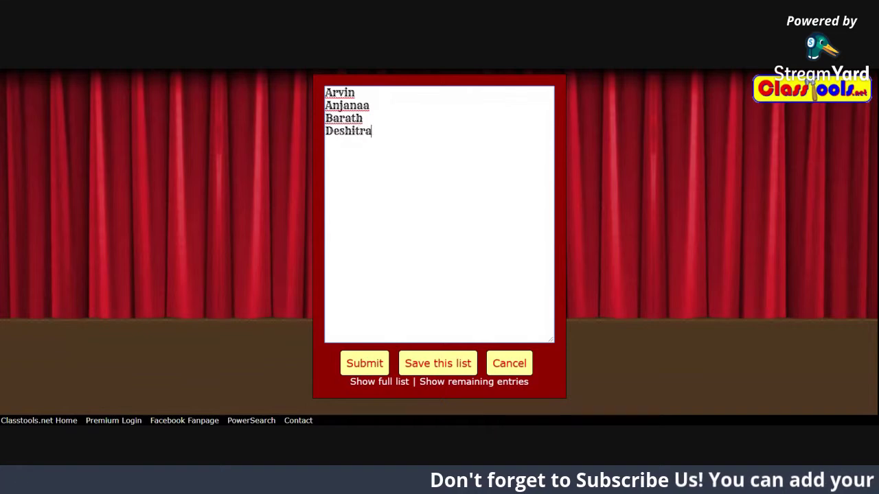
pyautogui.write('tra')
pyautogui.press('Return')
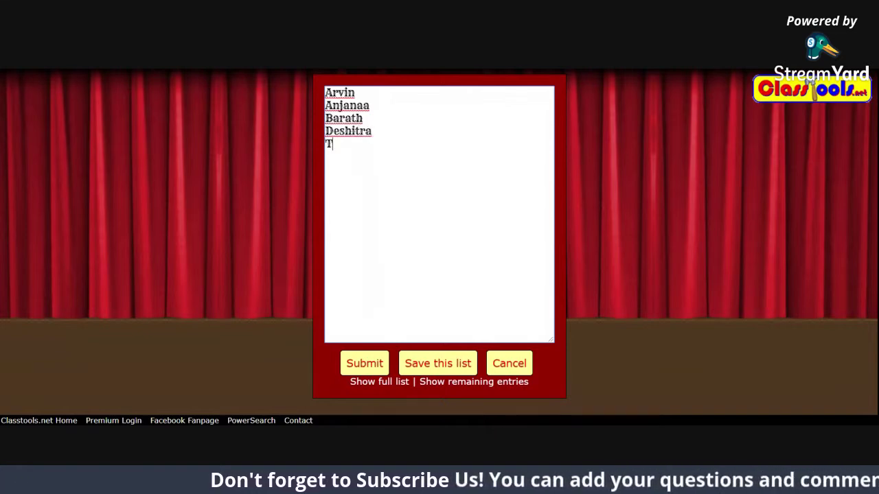
pyautogui.write('Thulasi')
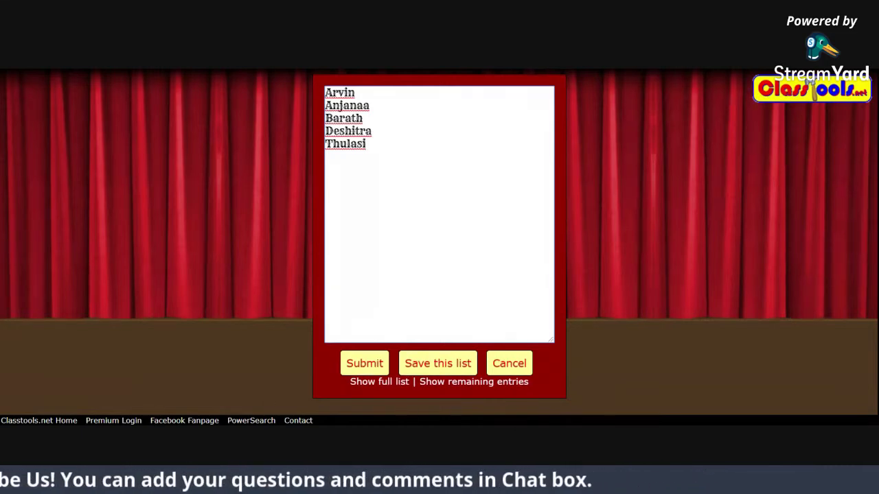
# Submit the new name list and spin the wheel to pick a student.
pyautogui.click(382, 367)
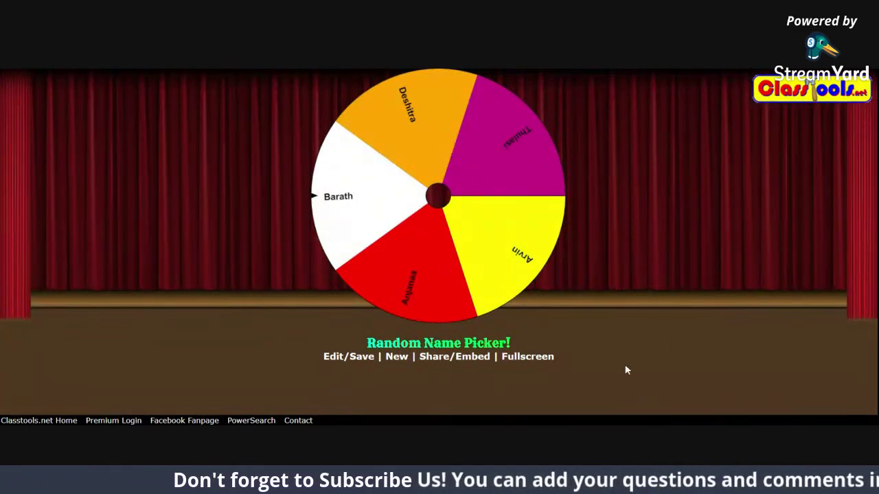
pyautogui.click(437, 237)
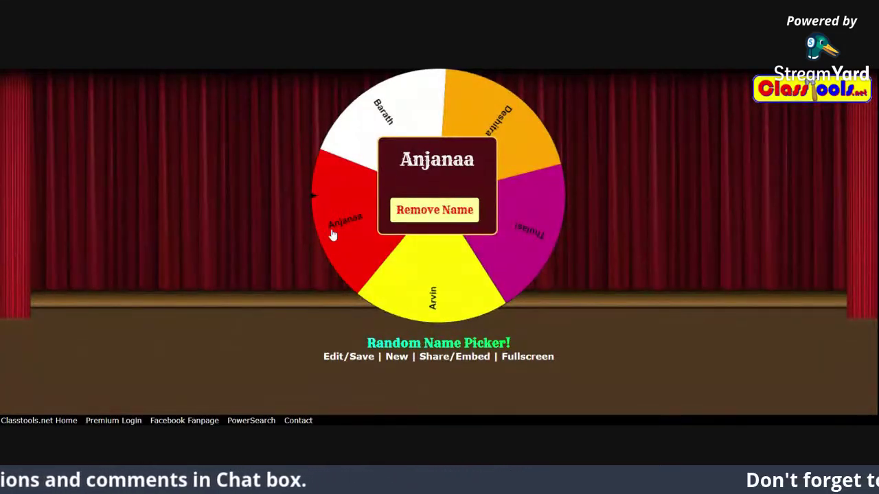
# Remove the picked student from the wheel, spin it again and remove the second picked name.
pyautogui.click(432, 218)
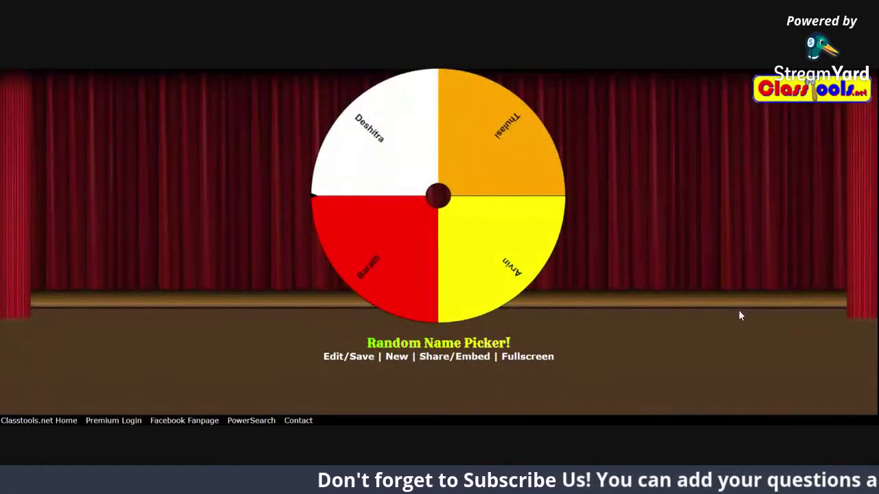
pyautogui.click(417, 273)
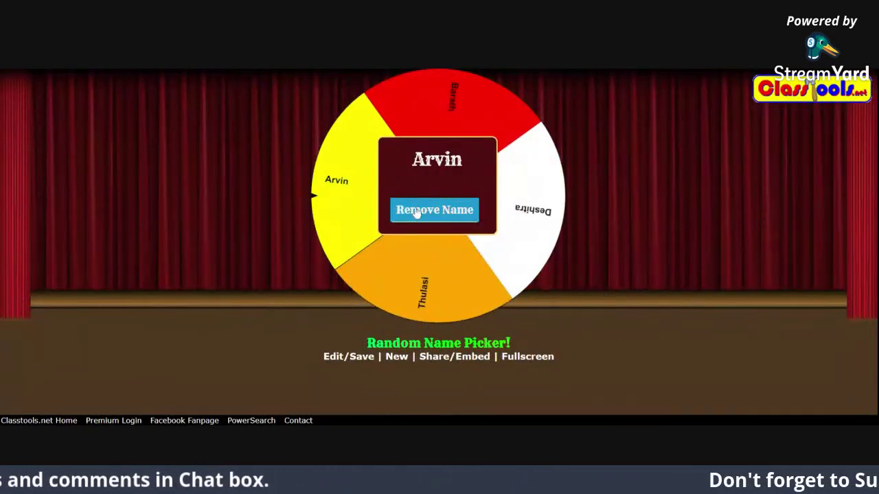
pyautogui.click(416, 211)
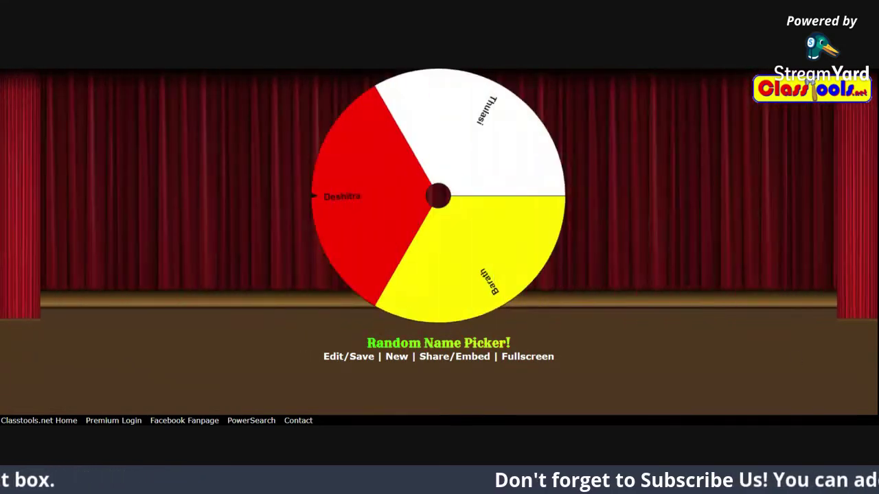
# Display the name wheel in fullscreen and open its name list for editing.
pyautogui.click(540, 364)
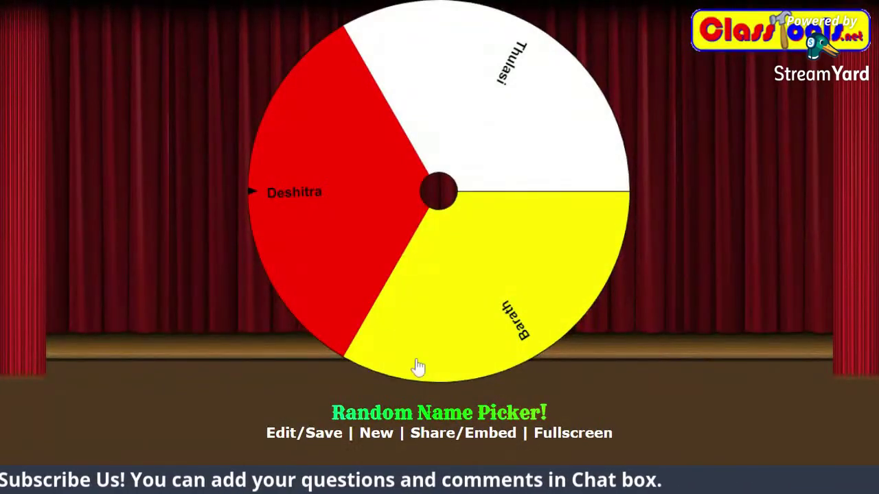
pyautogui.click(295, 434)
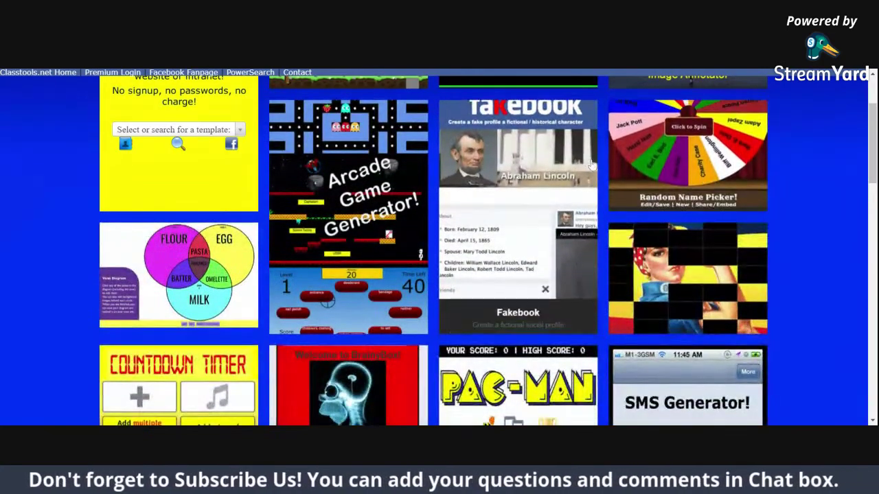
# Open a fresh Random Name Picker from the Classtools home page, spin it and remove the picked sample name.
pyautogui.click(692, 148)
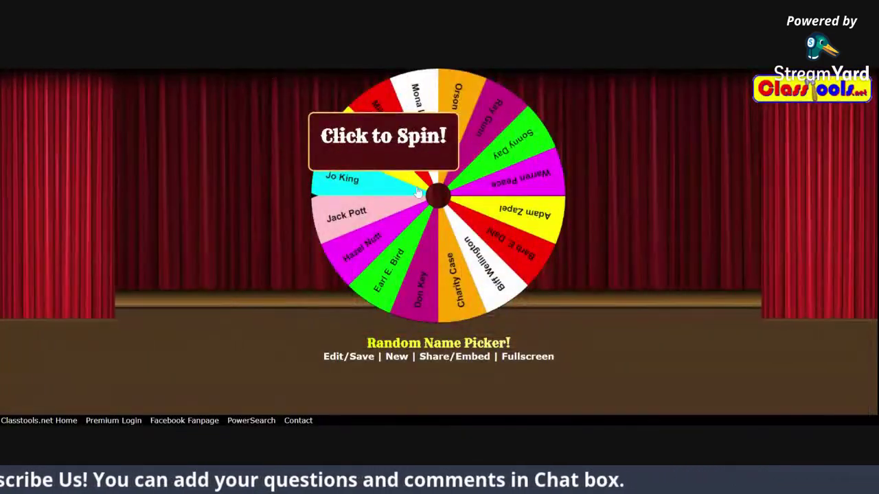
pyautogui.click(369, 147)
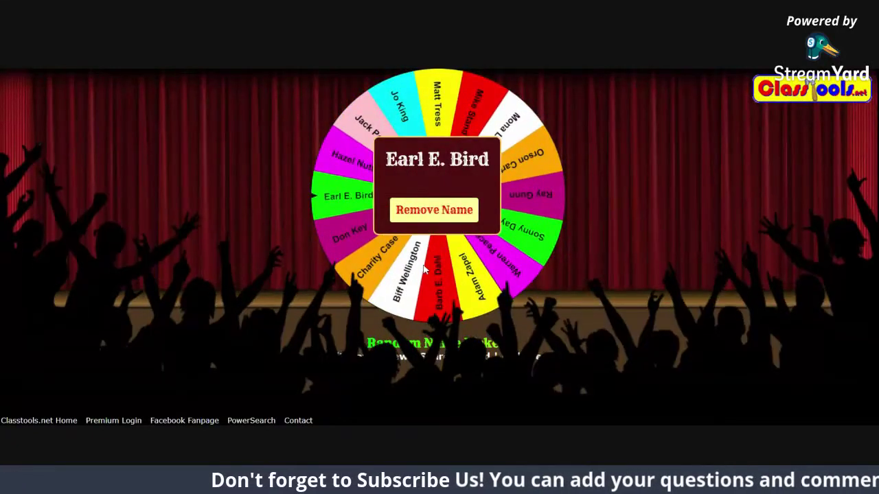
pyautogui.click(443, 216)
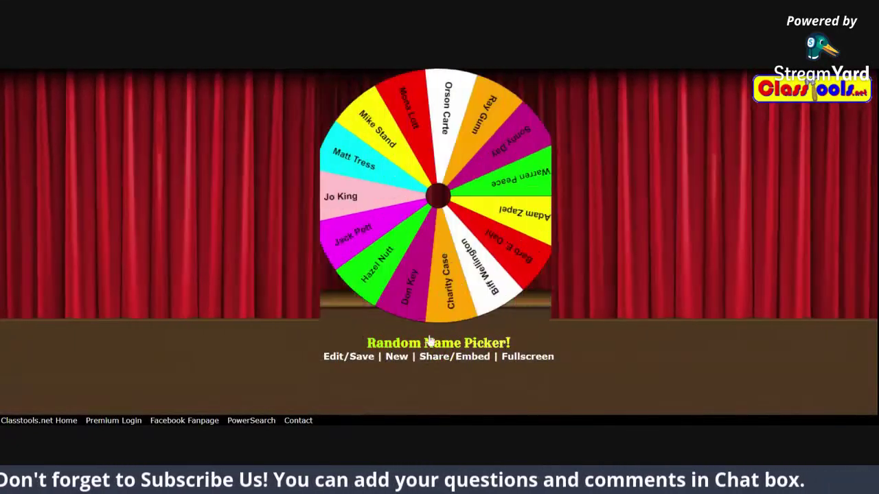
# Open the fresh wheel's name list for editing and clear all the sample names.
pyautogui.click(336, 357)
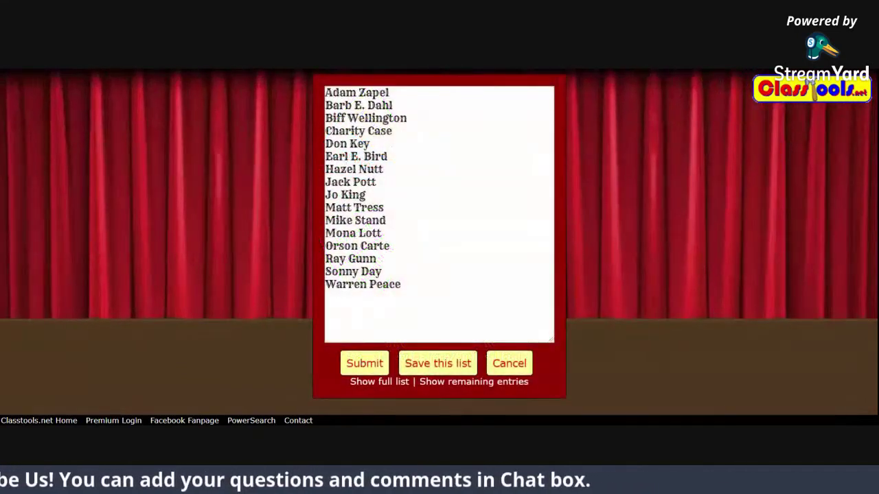
pyautogui.moveTo(405, 289); pyautogui.dragTo(321, 92)
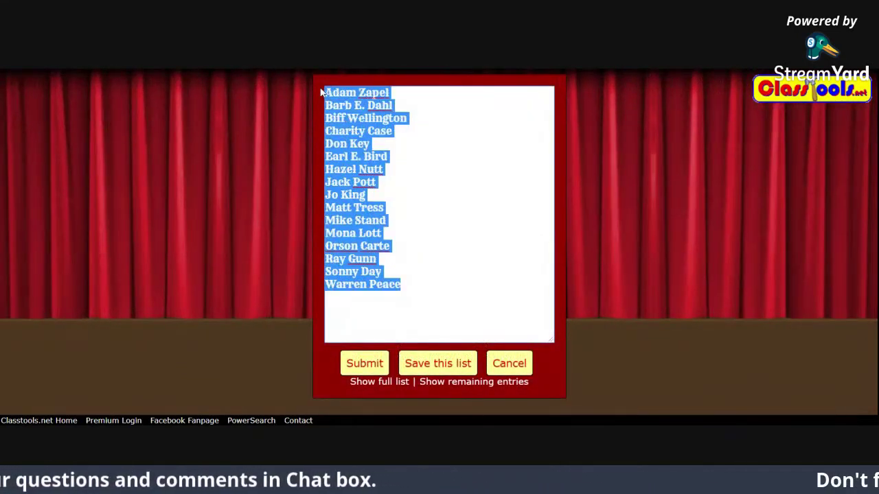
pyautogui.press('Delete')
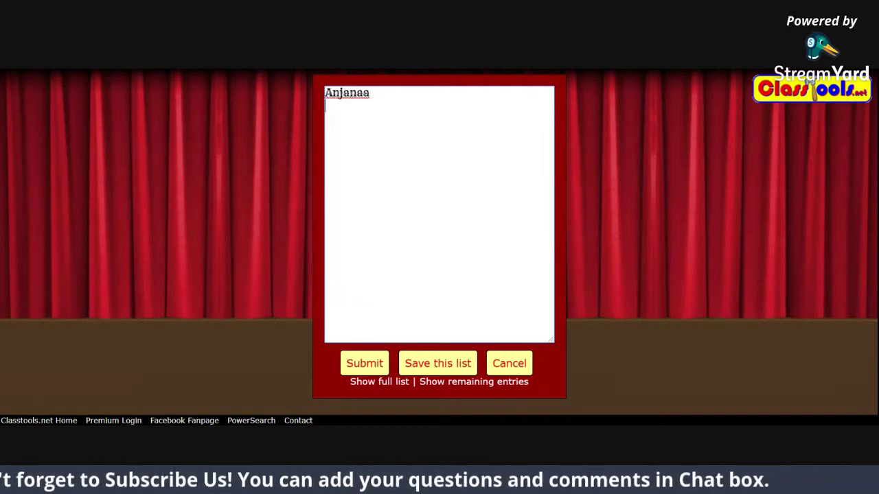
# Enter five students' first names in the cleared list, one per line.
pyautogui.write('hulas')
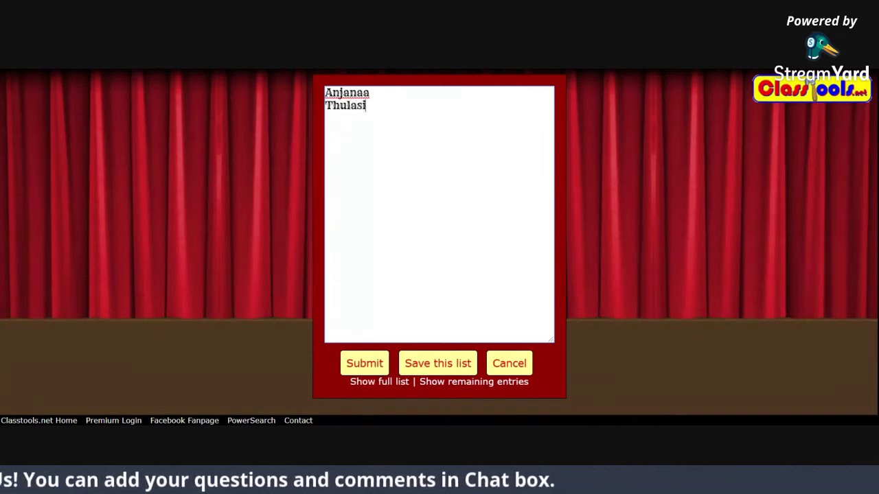
pyautogui.write('i')
pyautogui.press('Return')
pyautogui.write('Barat')
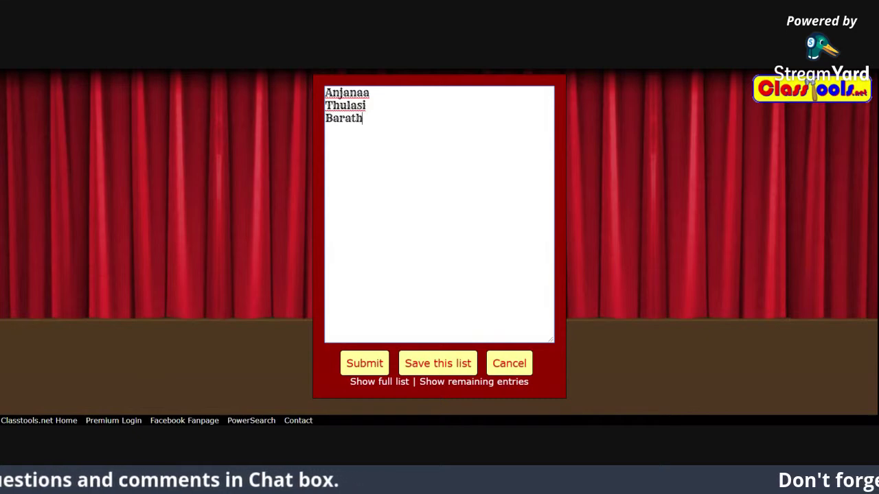
pyautogui.write('h')
pyautogui.press('Return')
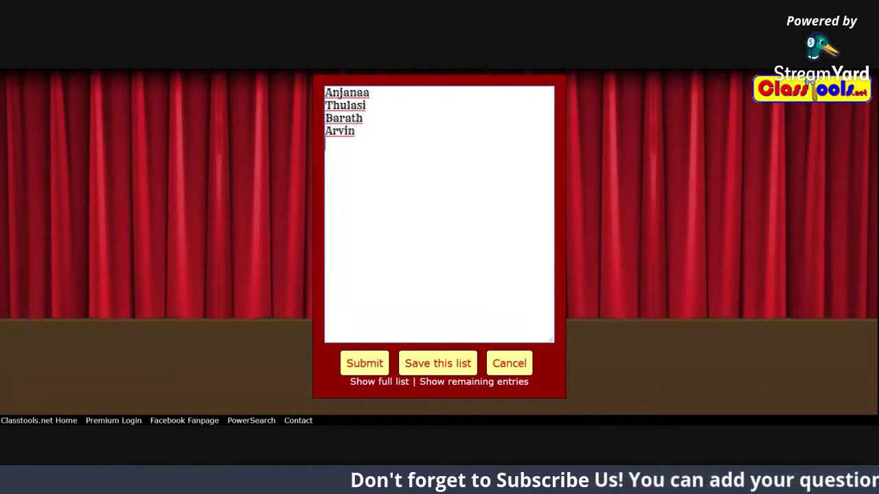
pyautogui.write('Mathangee')
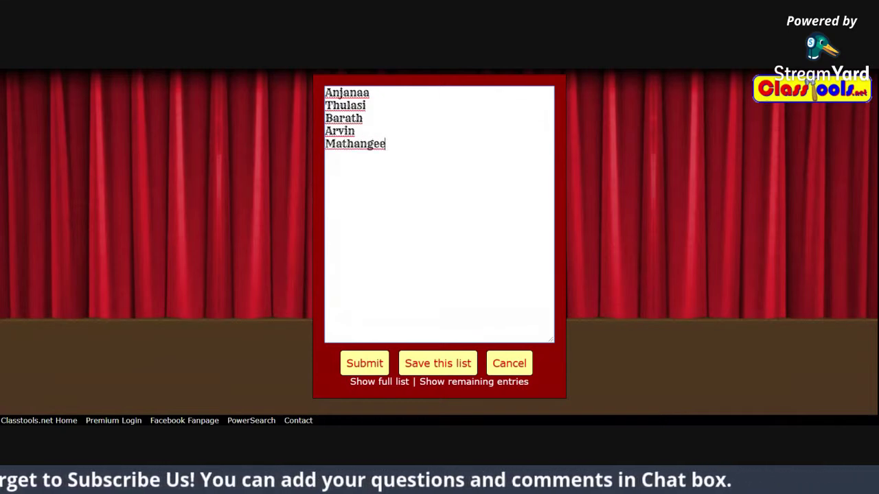
# Save the student list as a template, protected with an edit password, and dismiss the saved-address notice.
pyautogui.click(437, 363)
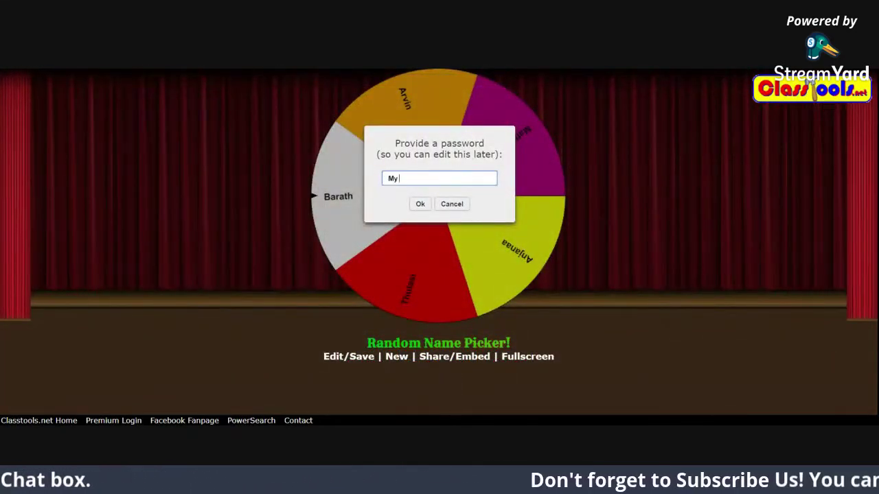
pyautogui.click(422, 204)
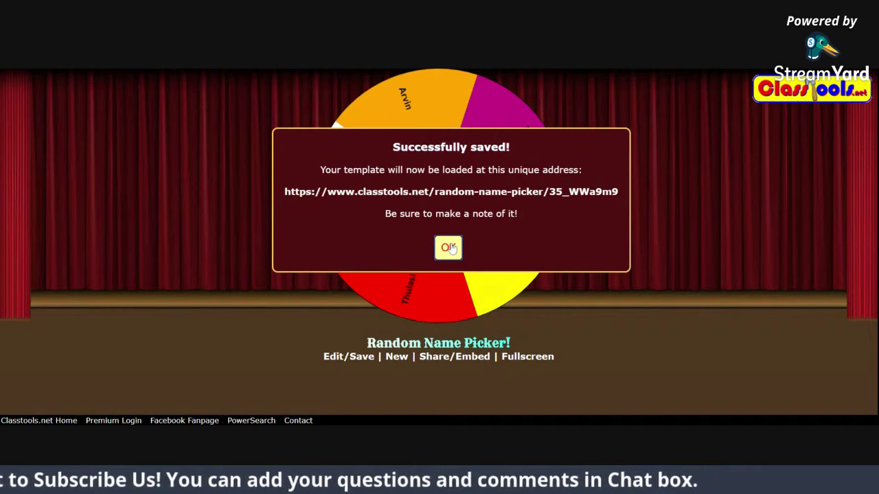
pyautogui.click(447, 248)
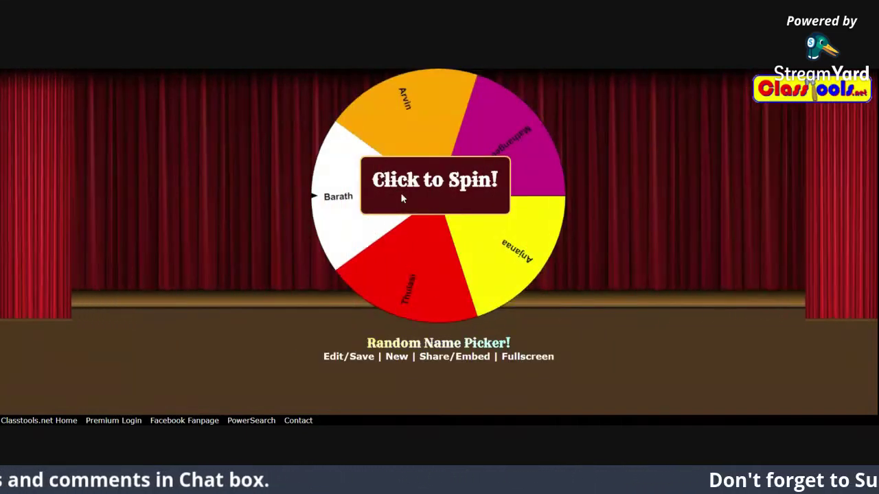
# Spin the saved wheel to pick a student and remove the picked name.
pyautogui.click(403, 195)
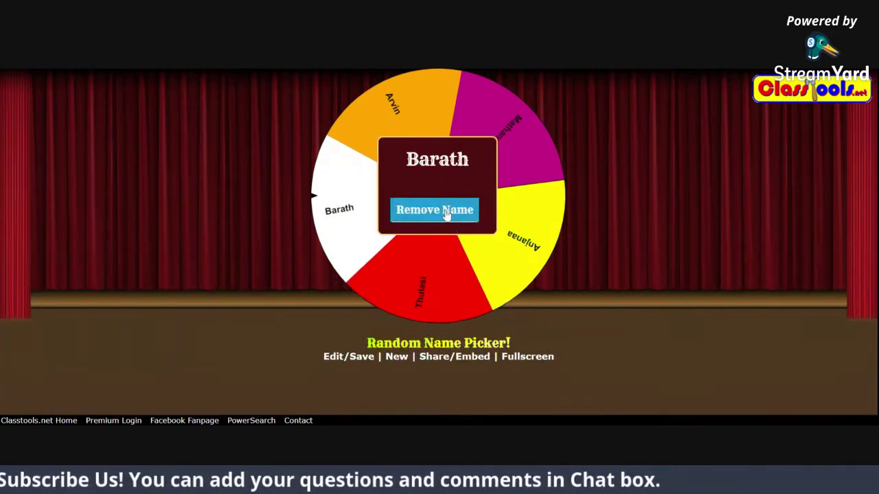
pyautogui.click(446, 214)
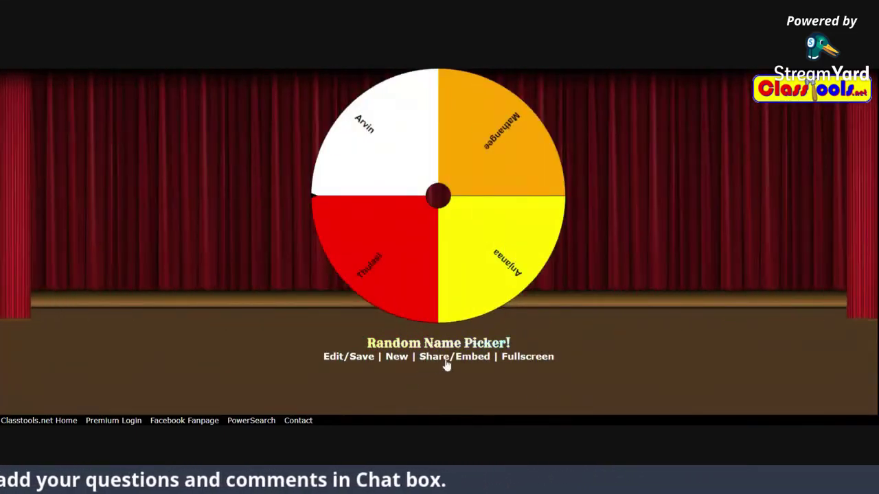
# Show the QR code from the wheel's sharing options and close it.
pyautogui.click(446, 362)
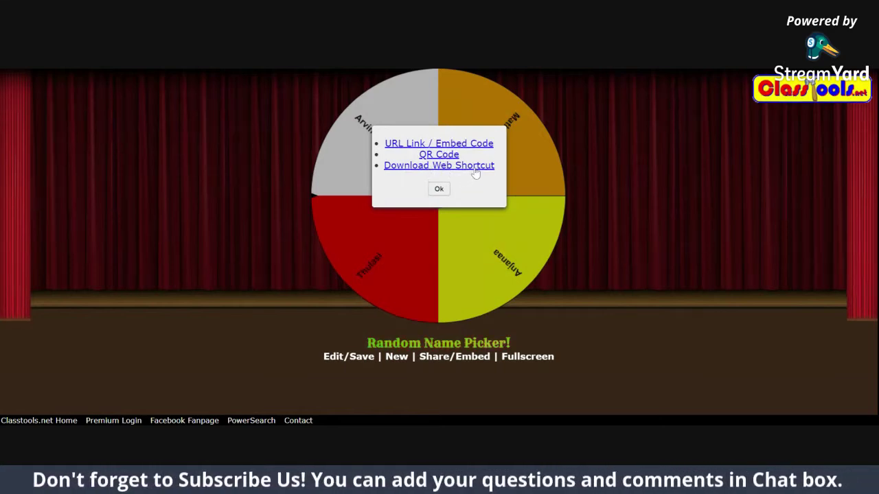
pyautogui.click(440, 155)
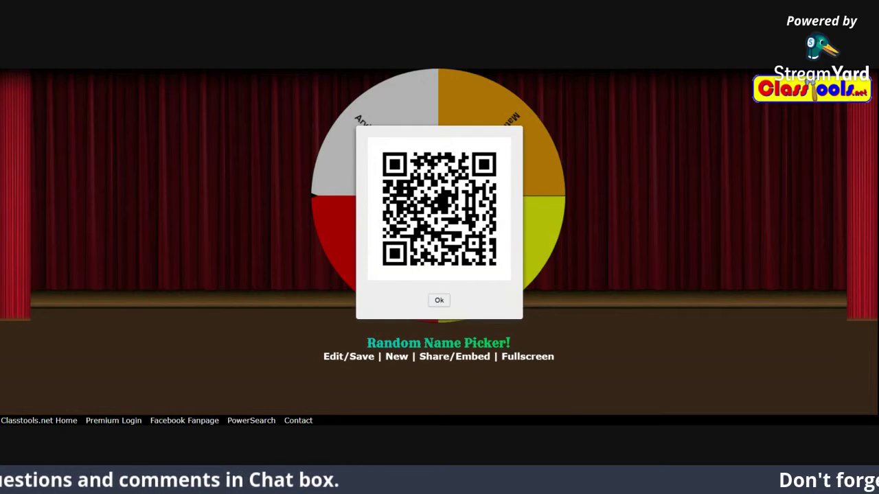
pyautogui.press('Return')
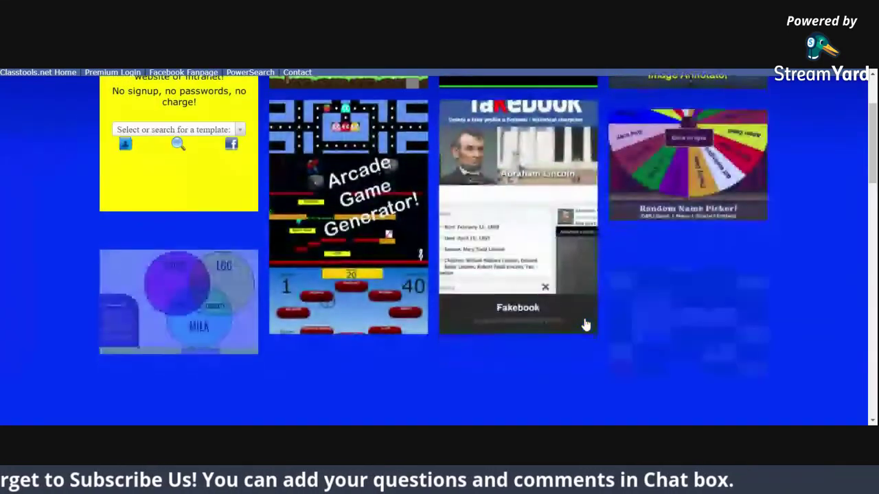
# Find the "Connect Fours" Quiz Generator among the Classtools templates and start its sample game.
pyautogui.scroll(-1, 572, 408)
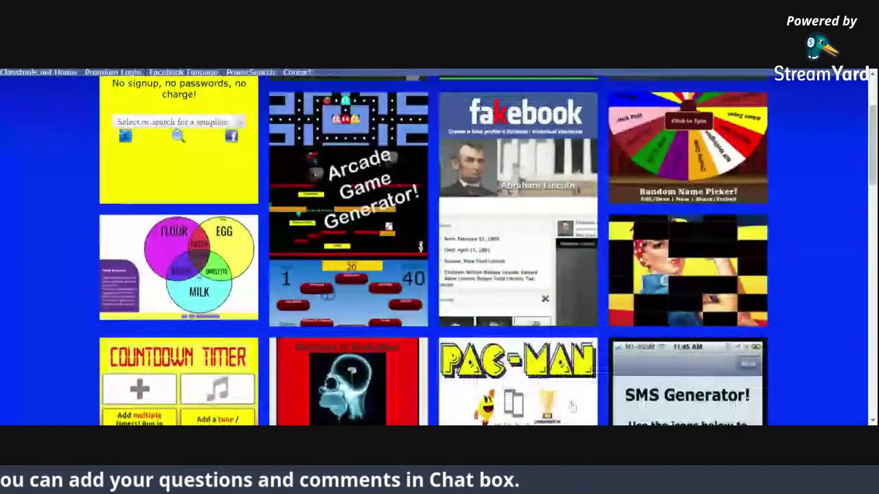
pyautogui.scroll(-6, 572, 406)
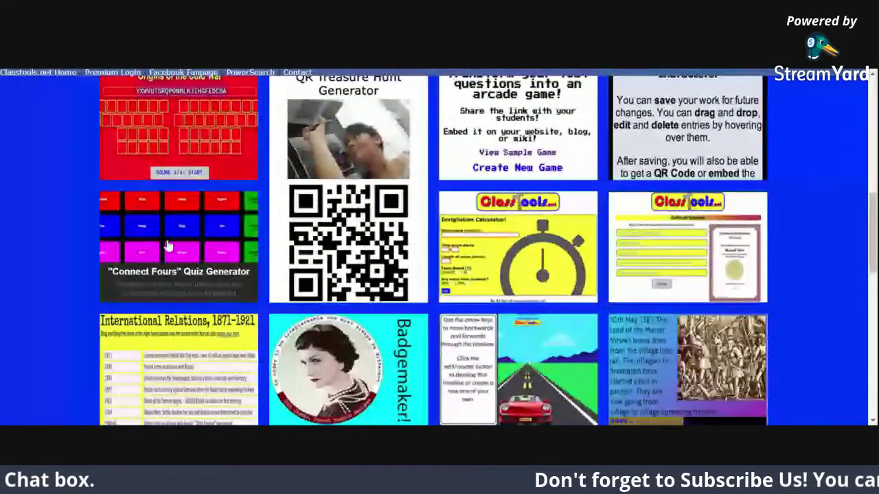
pyautogui.click(168, 246)
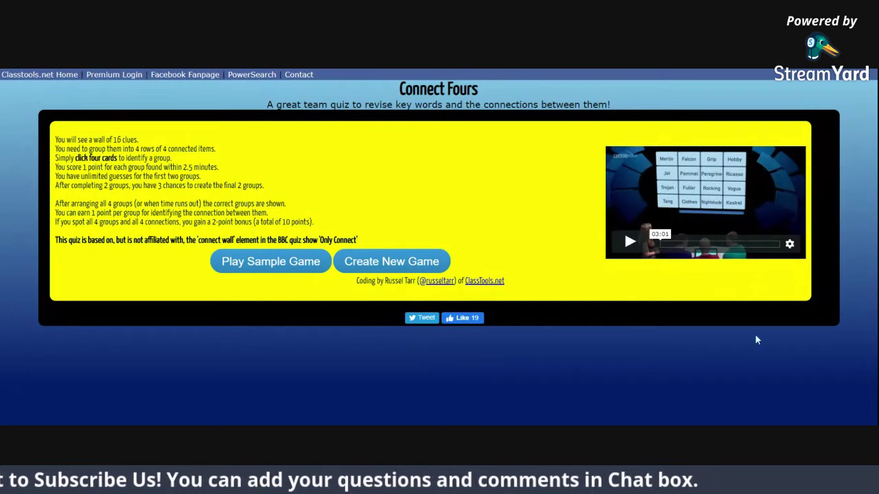
pyautogui.click(272, 262)
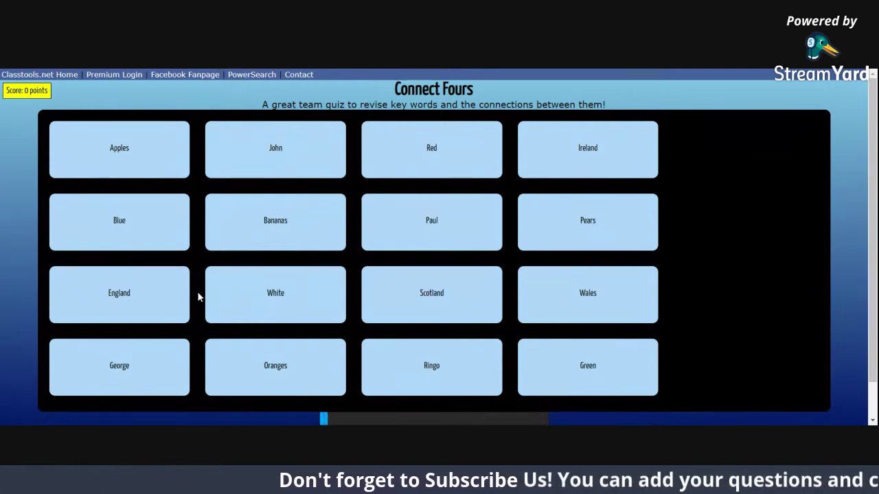
# Group the four fruit cards in the quiz: Apples, Oranges, Pears and Bananas.
pyautogui.click(113, 162)
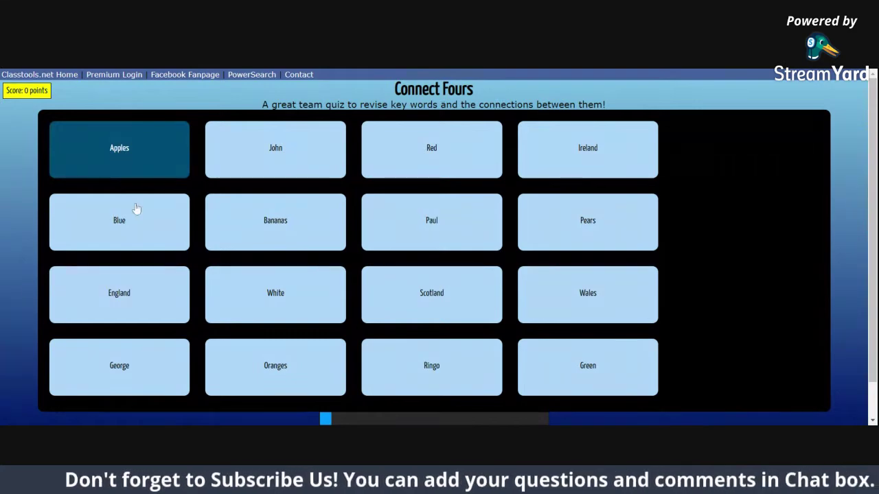
pyautogui.click(289, 382)
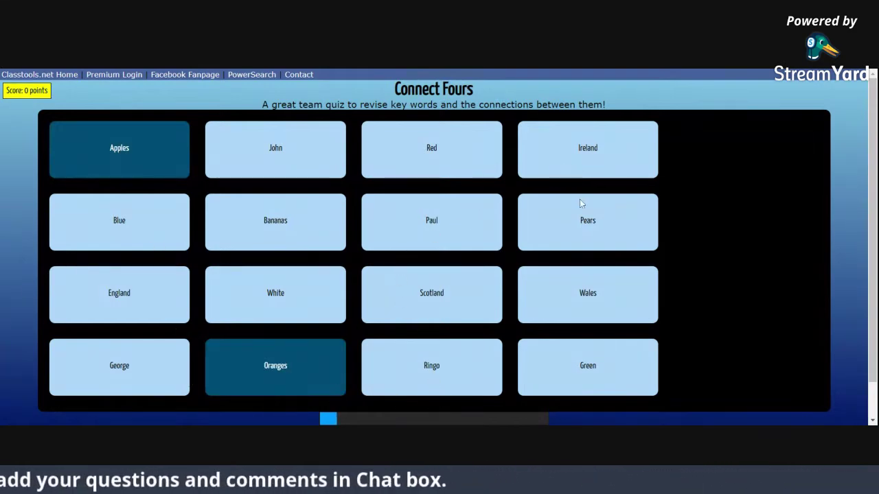
pyautogui.click(584, 234)
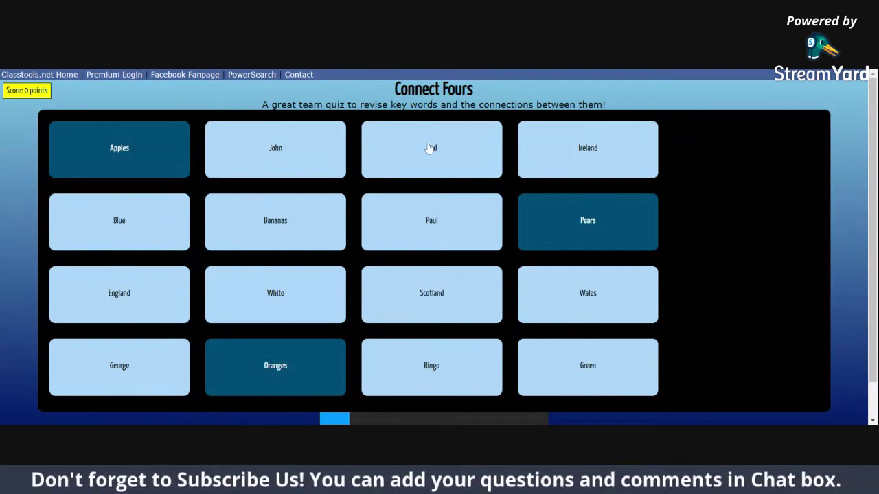
pyautogui.click(296, 233)
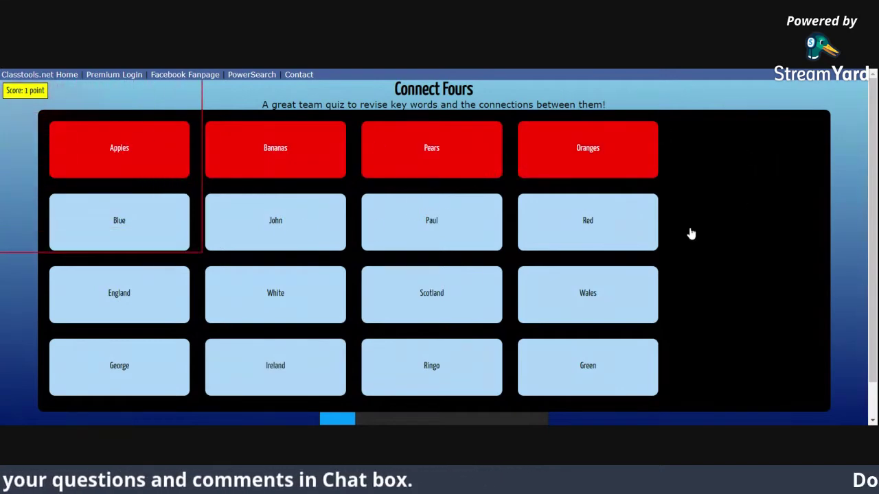
# Group the four colour cards in the quiz: Blue, White, Red and Green.
pyautogui.click(134, 240)
pyautogui.click(251, 302)
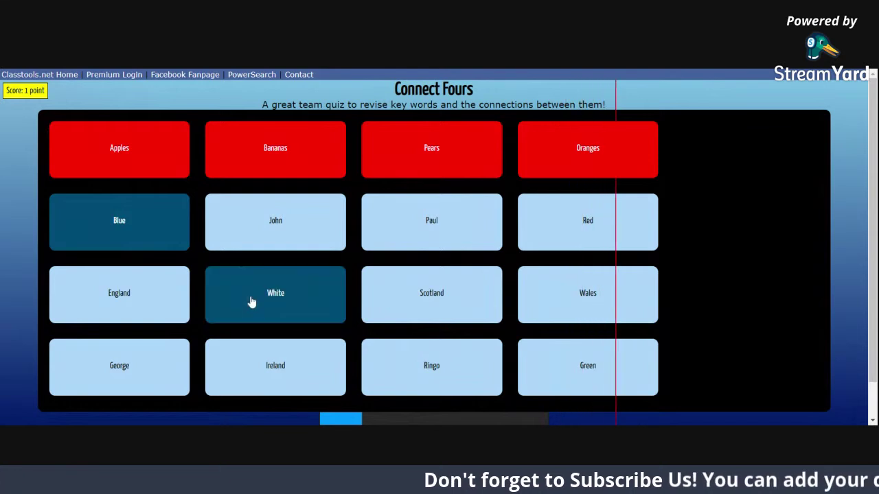
pyautogui.click(600, 236)
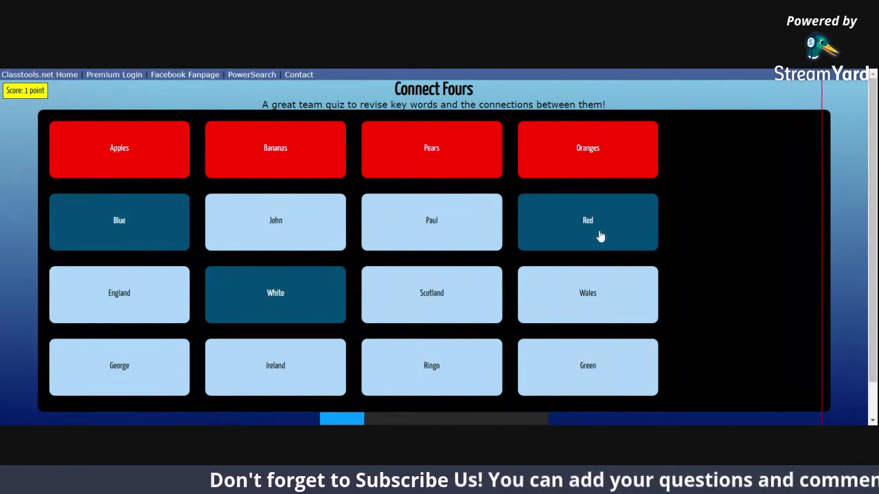
pyautogui.click(599, 373)
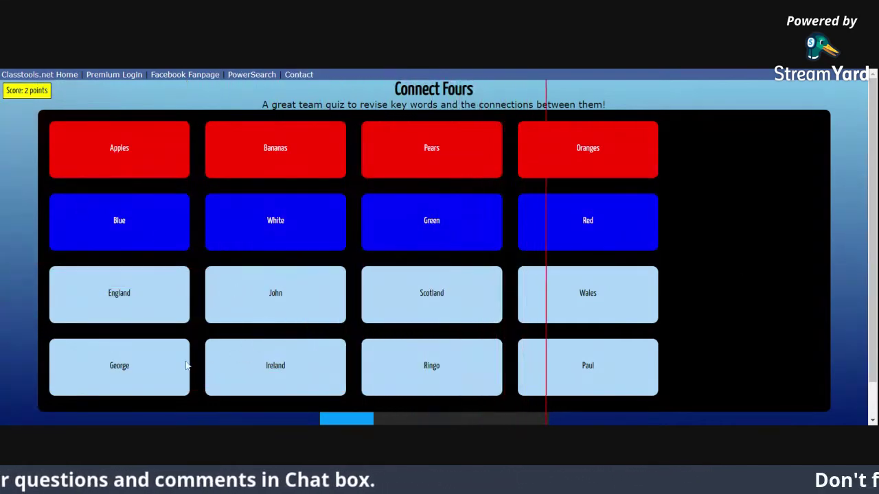
# Group the four country cards England, Ireland, Scotland and Wales, and quit the sample game.
pyautogui.click(141, 310)
pyautogui.click(279, 385)
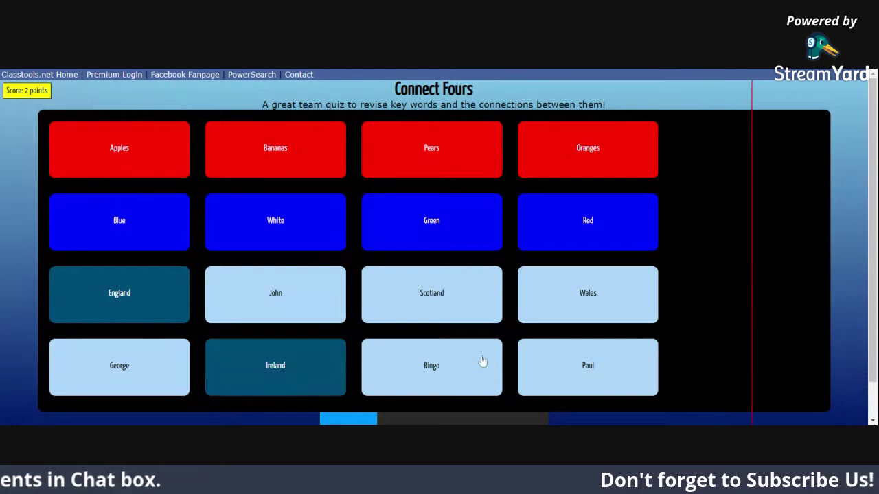
pyautogui.click(455, 298)
pyautogui.click(598, 310)
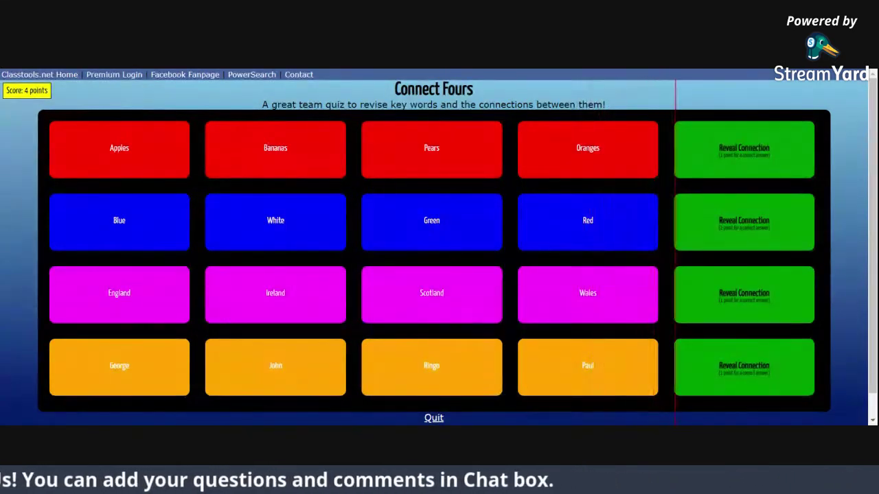
pyautogui.scroll(-1, 463, 149)
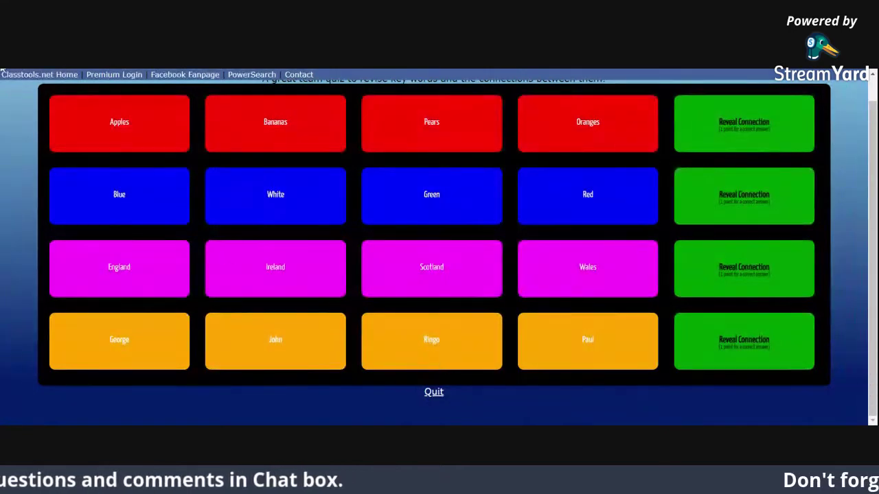
pyautogui.click(434, 393)
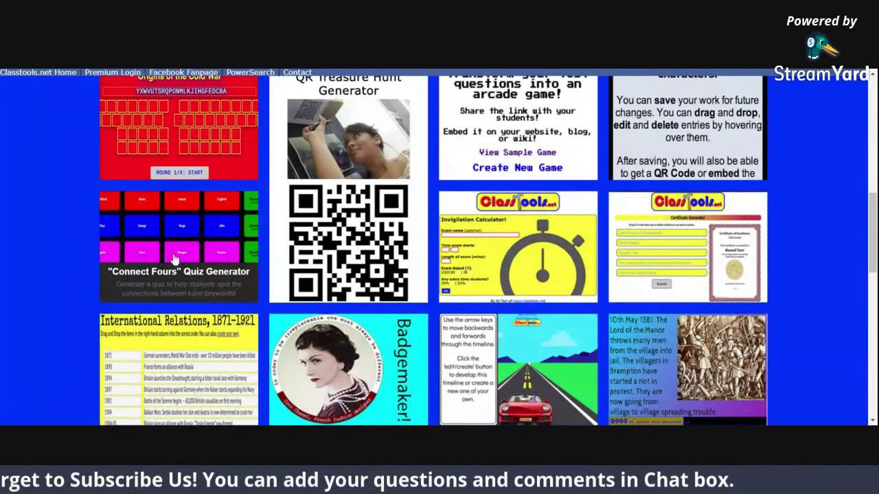
# Open the "Connect Fours" Quiz Generator and start a new quiz titled "Game".
pyautogui.click(175, 258)
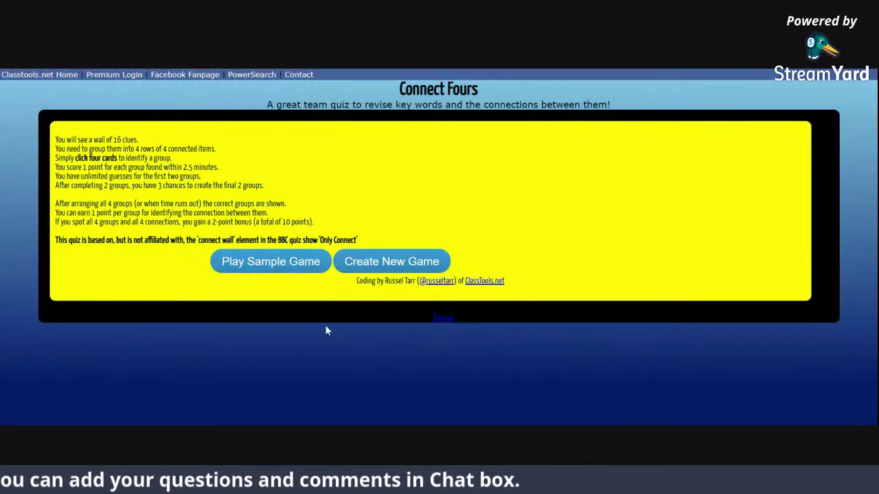
pyautogui.click(422, 268)
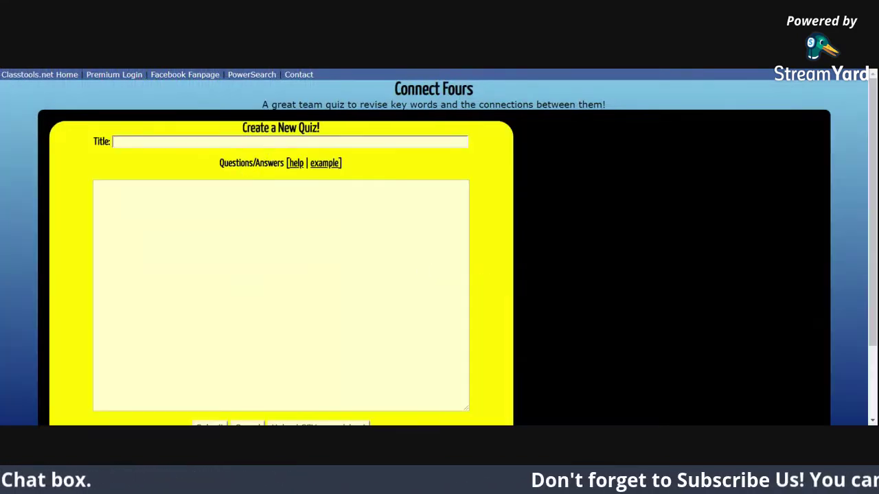
pyautogui.click(117, 141)
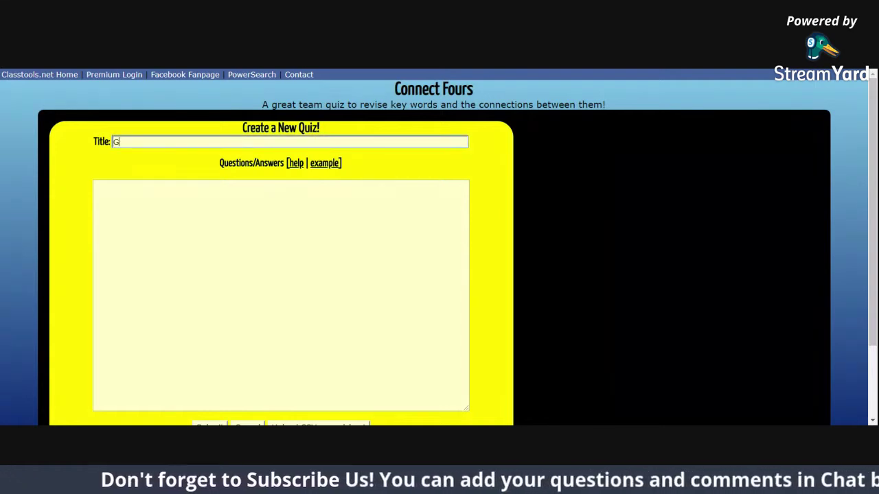
pyautogui.click(175, 180)
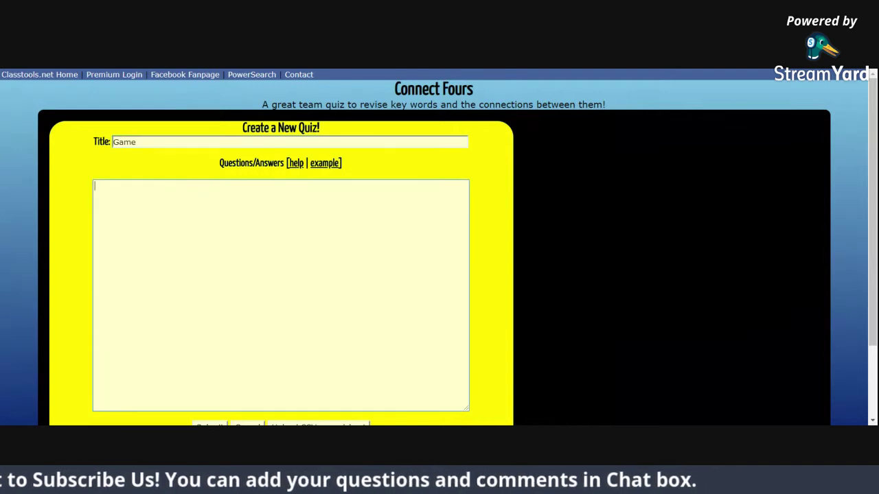
# Load the example questions and answers into the new quiz and clear them again.
pyautogui.click(324, 166)
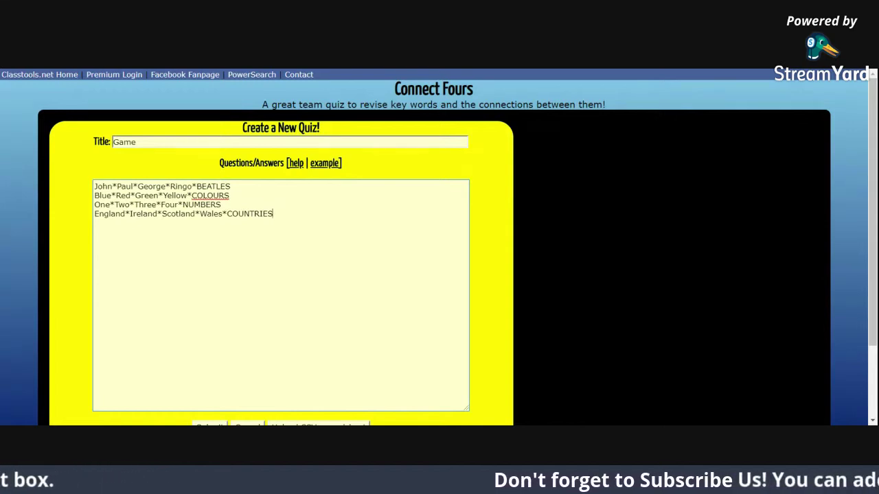
pyautogui.hotkey('ctrl', 'a')
pyautogui.press('BackSpace')
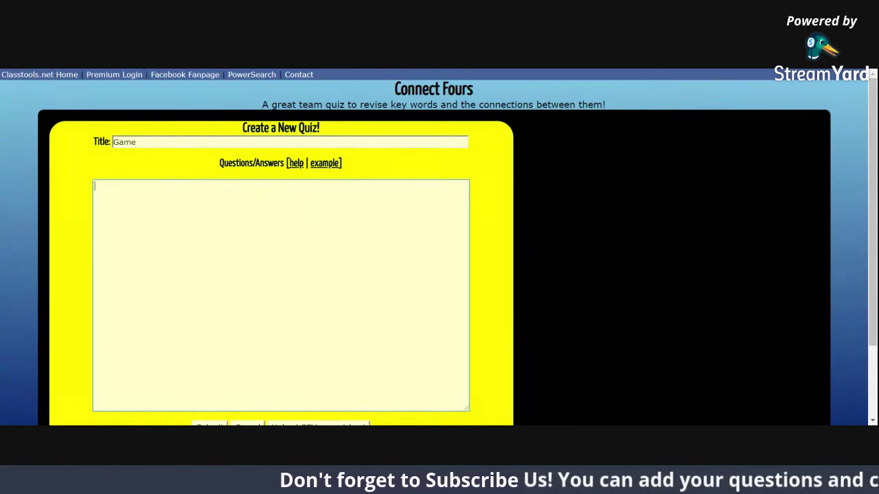
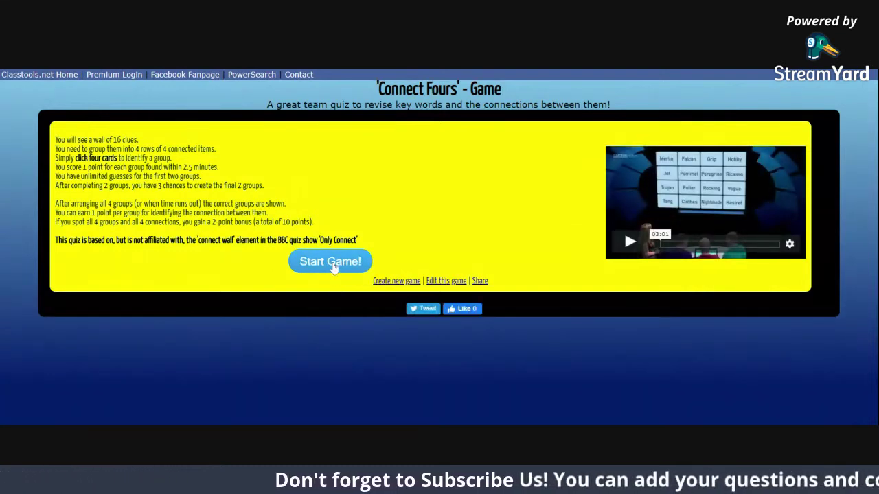
# Start the "Game" quiz and group the four vegetable cards: Brocolli, Tomato, Cabbage and Carrot.
pyautogui.click(331, 264)
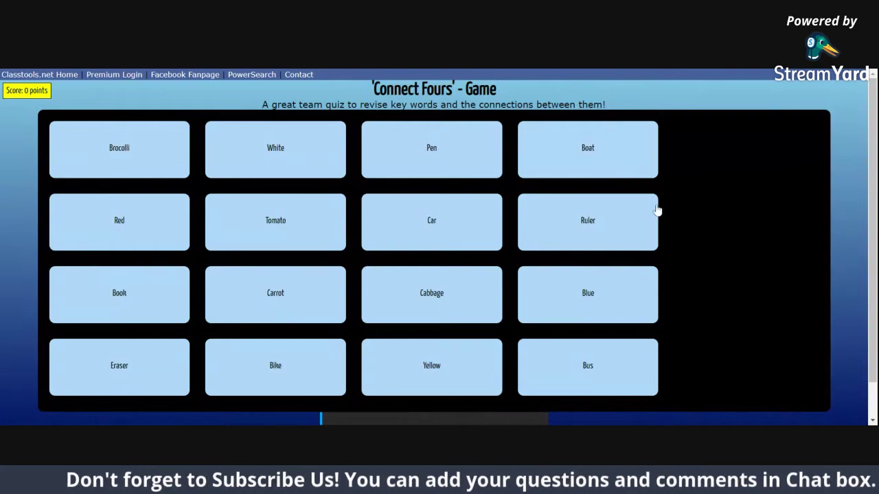
pyautogui.click(153, 171)
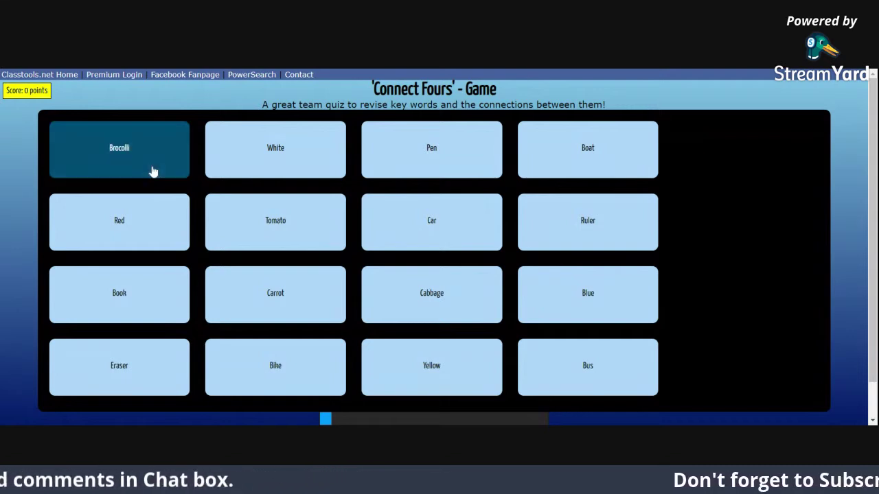
pyautogui.click(300, 226)
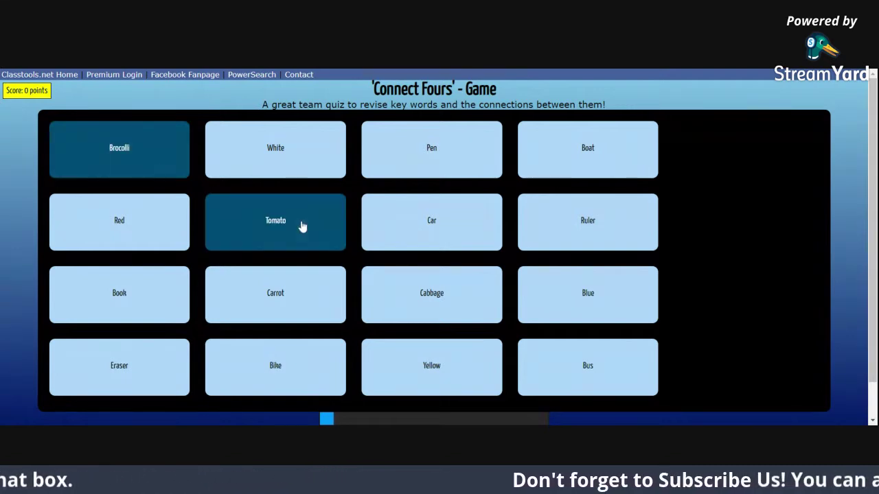
pyautogui.click(447, 293)
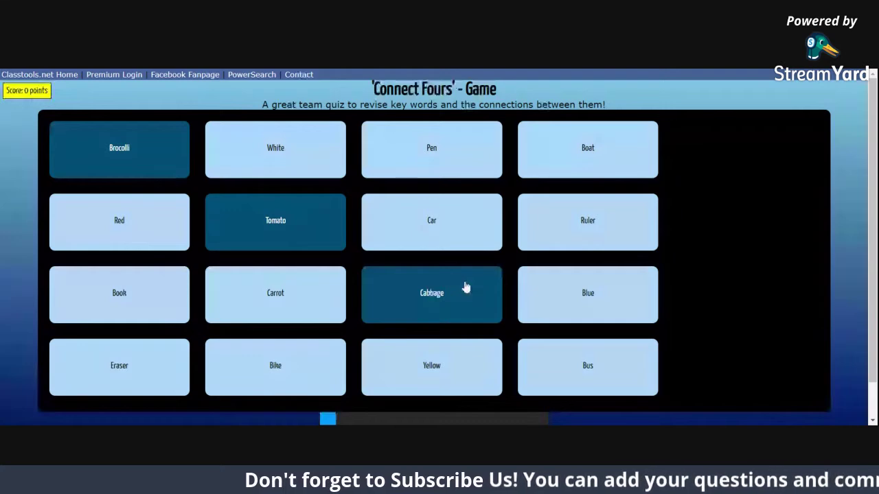
pyautogui.click(252, 315)
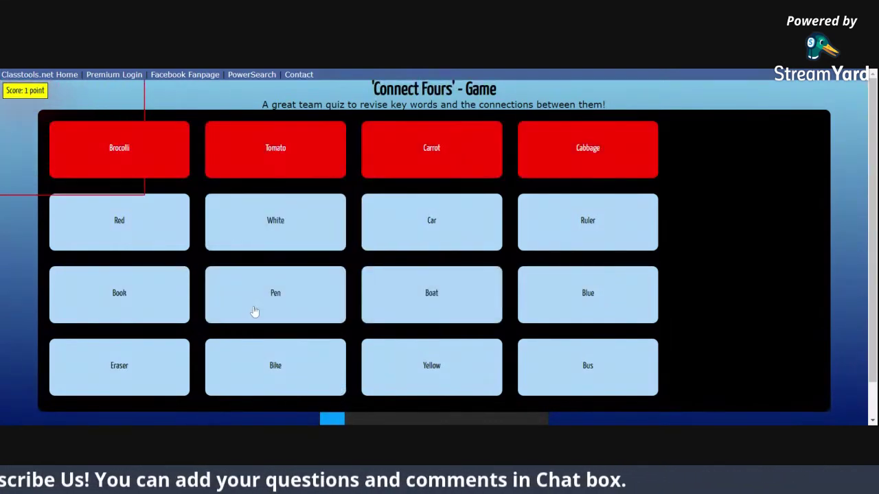
# Try to group the cards Red, White, Yellow and Pen.
pyautogui.click(137, 231)
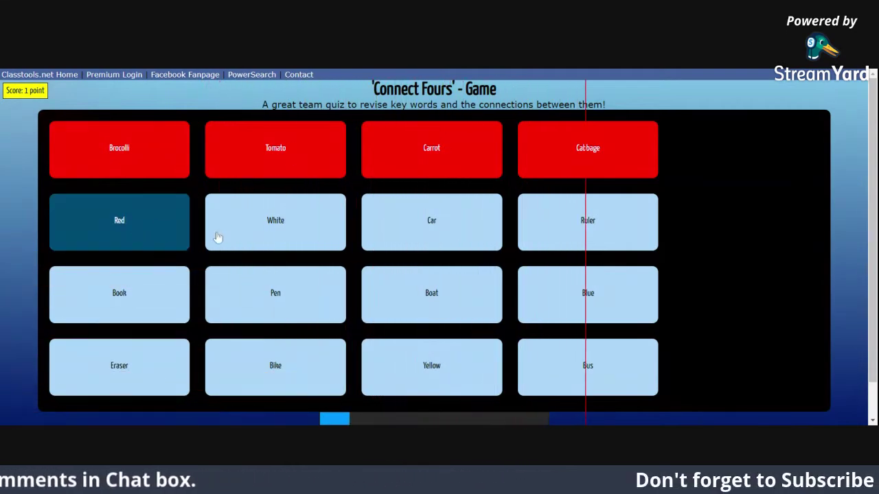
pyautogui.click(285, 246)
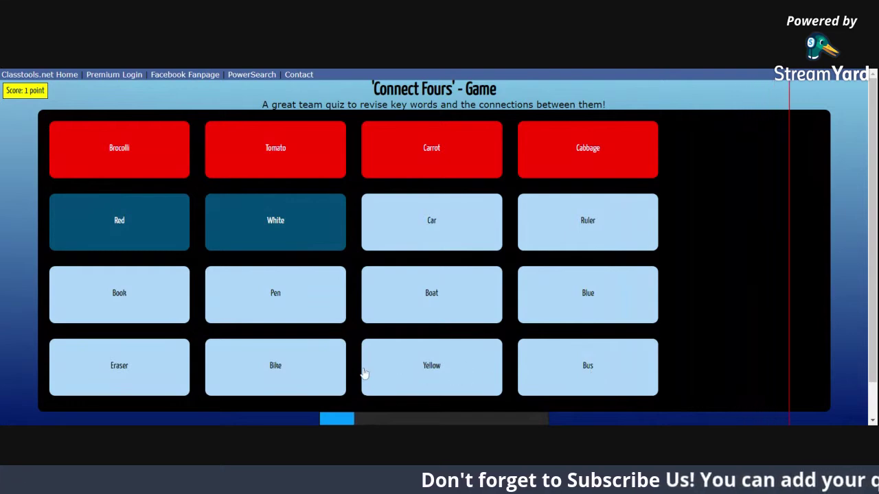
pyautogui.click(416, 368)
pyautogui.click(285, 297)
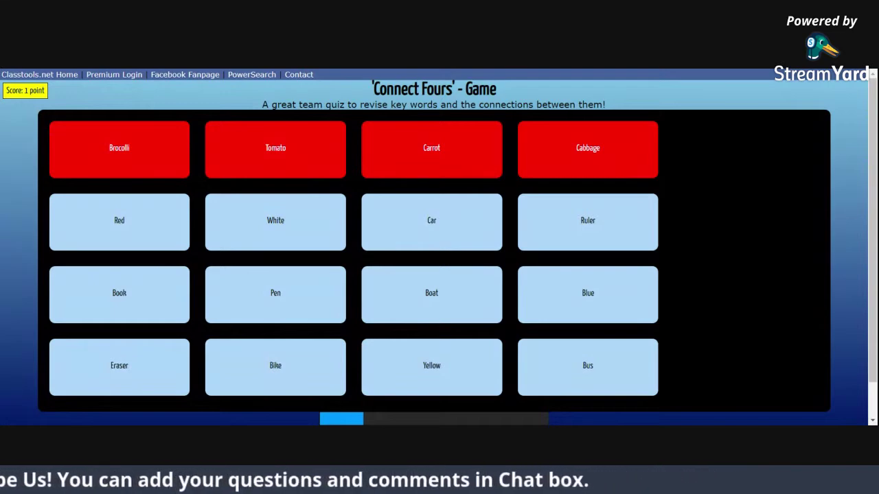
# Try to group the cards Book, Eraser, Yellow and Ruler.
pyautogui.click(121, 294)
pyautogui.click(149, 385)
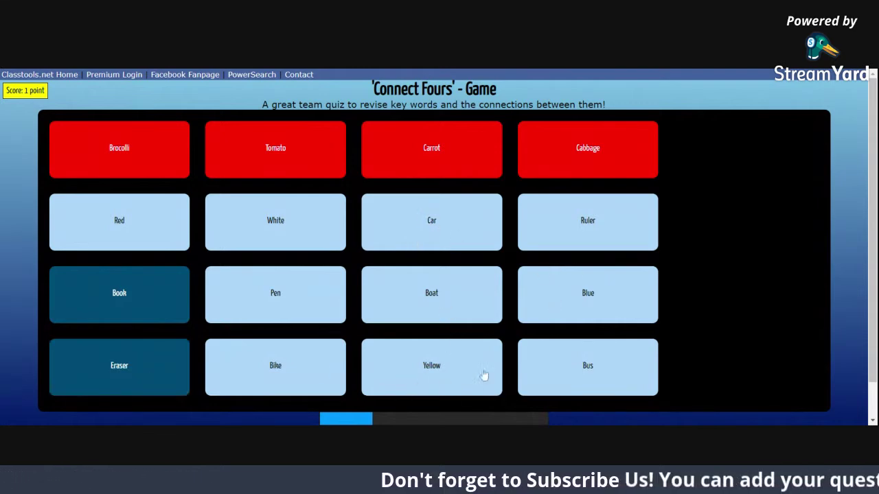
pyautogui.click(473, 388)
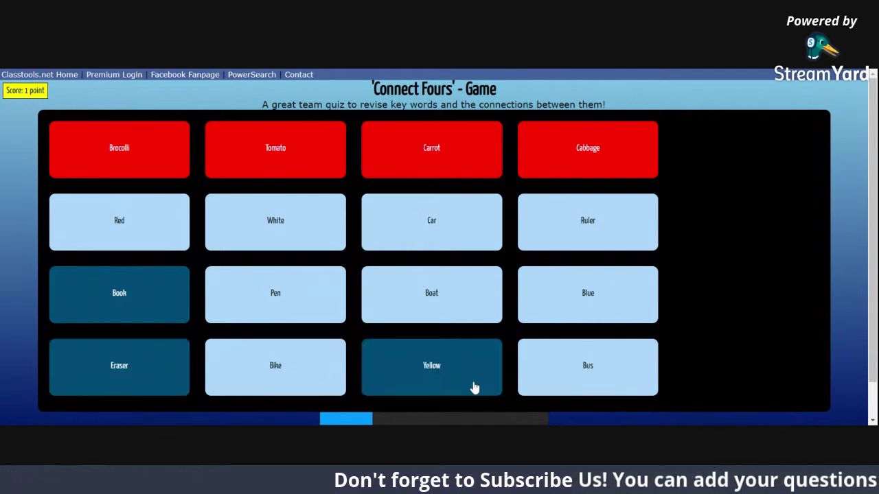
pyautogui.click(595, 233)
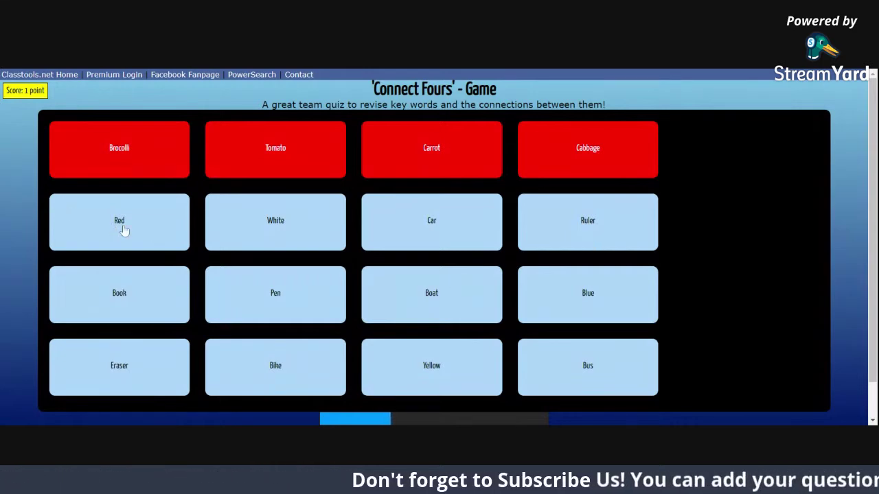
# Group the four colour cards in the "Game" quiz: Red, Yellow, Blue and White.
pyautogui.click(123, 232)
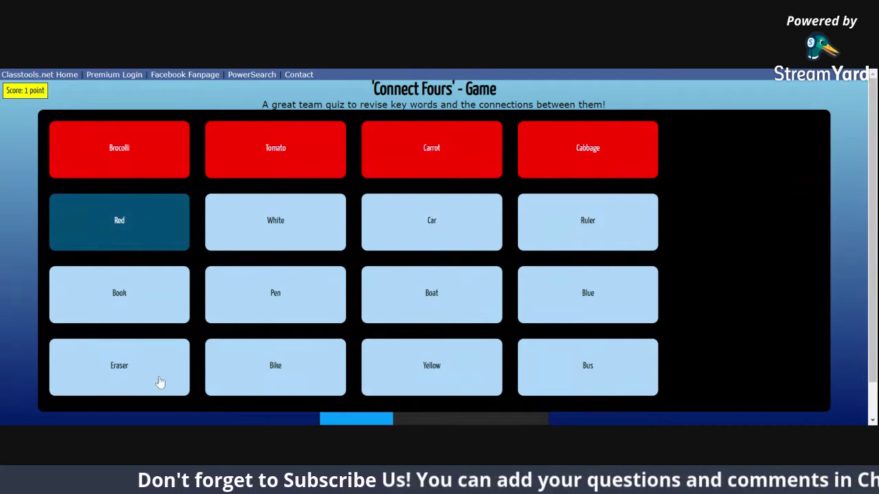
pyautogui.click(453, 386)
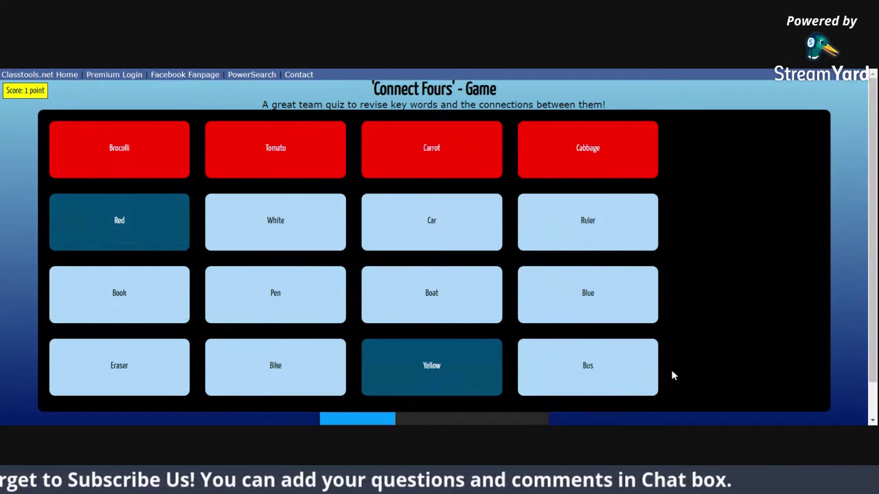
pyautogui.click(599, 291)
pyautogui.click(222, 220)
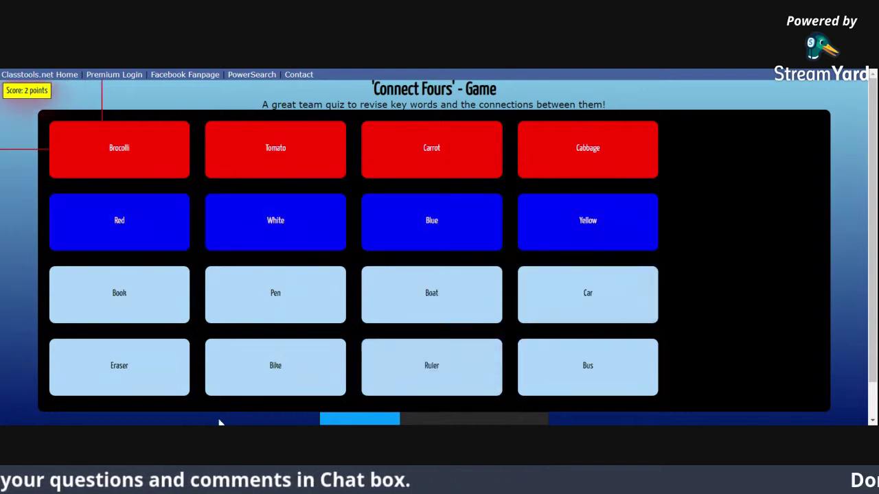
# Group the four stationery cards in the "Game" quiz: Book, Pen, Eraser and Ruler.
pyautogui.click(136, 311)
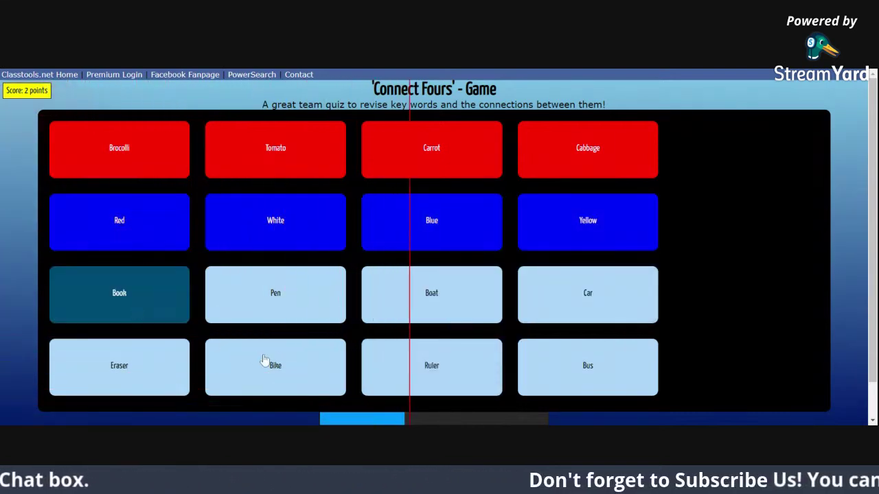
pyautogui.click(271, 317)
pyautogui.click(147, 378)
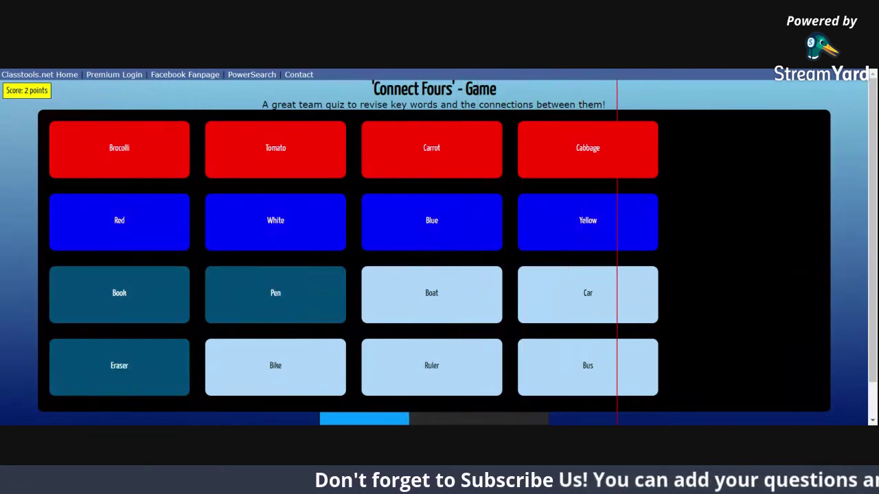
pyautogui.click(449, 396)
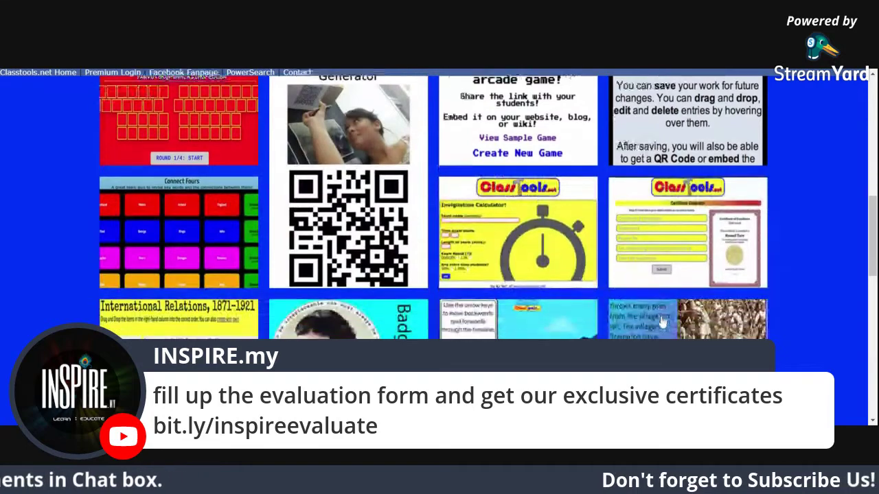
# Browse the Classtools template gallery for other tools, including the Crossword Generator.
pyautogui.scroll(-10, 662, 323)
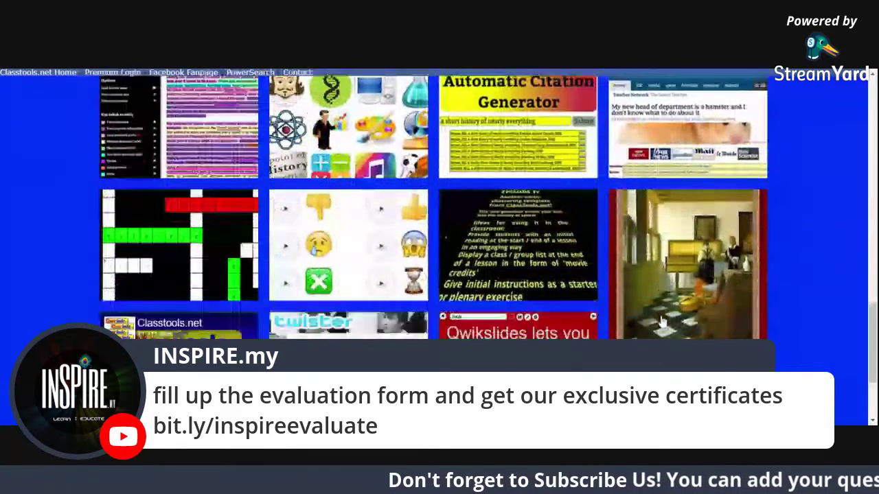
pyautogui.scroll(-2, 663, 323)
pyautogui.scroll(2, 662, 319)
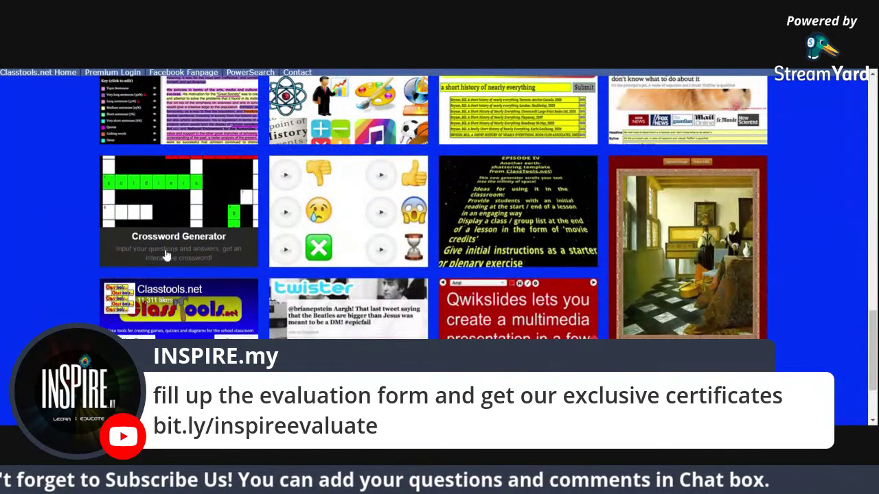
pyautogui.scroll(1, 176, 255)
pyautogui.scroll(1, 175, 255)
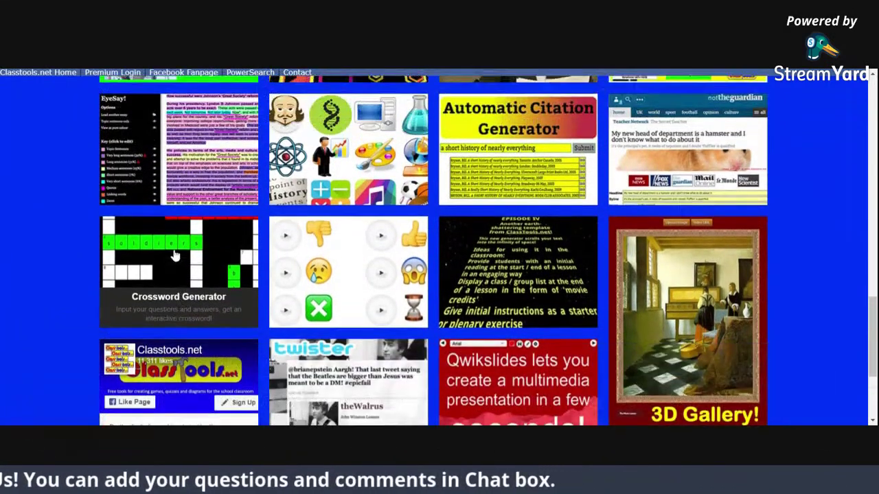
pyautogui.scroll(1, 175, 255)
pyautogui.scroll(3, 357, 233)
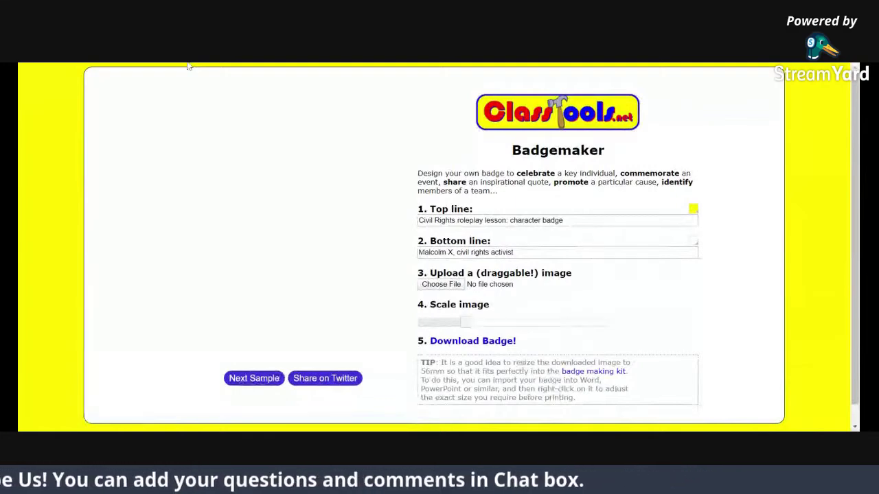
# Switch Badgemaker to the next sample, the Coco Chanel badge, and look it over.
pyautogui.click(265, 383)
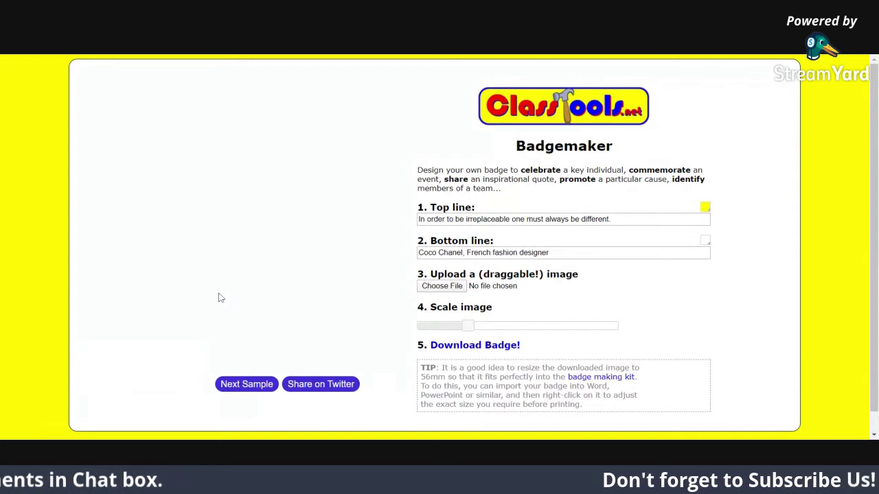
pyautogui.scroll(-1, 218, 298)
pyautogui.scroll(1, 218, 298)
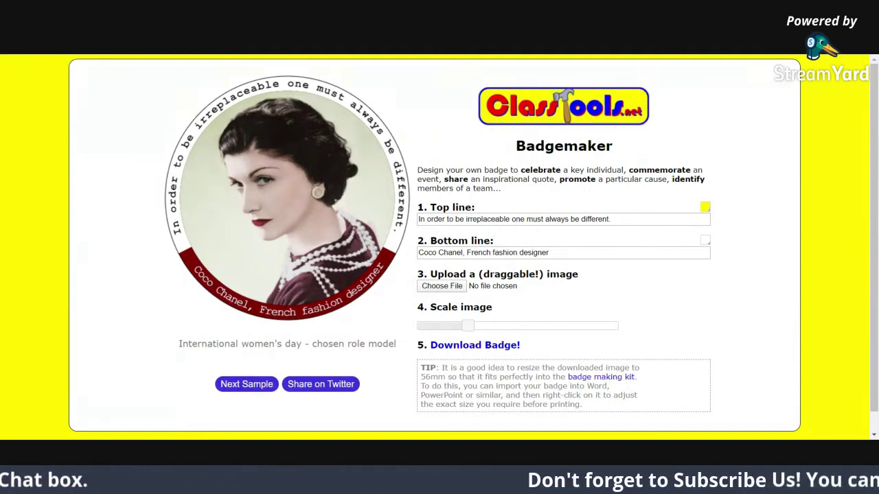
# Replace the badge's top line of text with "Awesome".
pyautogui.click(611, 219)
pyautogui.press('BackSpace')
pyautogui.press('BackSpace')
pyautogui.press('BackSpace')
pyautogui.press('BackSpace')
pyautogui.press('BackSpace')
pyautogui.press('BackSpace')
pyautogui.press('BackSpace')
pyautogui.press('BackSpace')
pyautogui.press('BackSpace')
pyautogui.press('BackSpace')
pyautogui.press('BackSpace')
pyautogui.press('BackSpace')
pyautogui.press('BackSpace')
pyautogui.press('BackSpace')
pyautogui.press('BackSpace')
pyautogui.press('BackSpace')
pyautogui.press('BackSpace')
pyautogui.press('BackSpace')
pyautogui.press('BackSpace')
pyautogui.press('BackSpace')
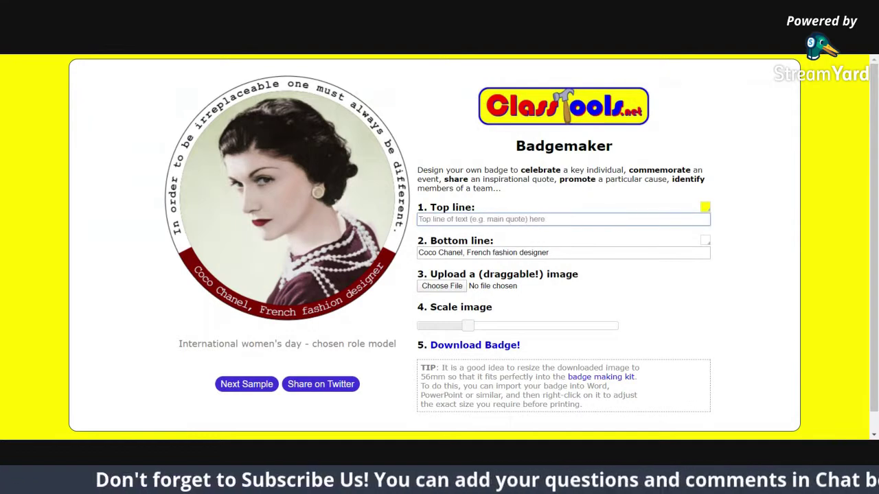
pyautogui.write('Awesome')
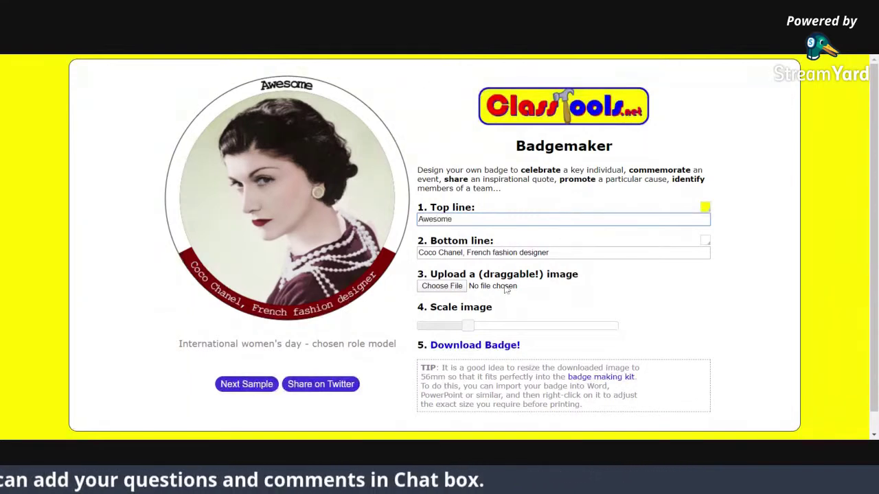
# Clear the badge's bottom line of text.
pyautogui.click(550, 252)
pyautogui.press('BackSpace')
pyautogui.press('BackSpace')
pyautogui.press('BackSpace')
pyautogui.press('BackSpace')
pyautogui.press('BackSpace')
pyautogui.press('BackSpace')
pyautogui.press('BackSpace')
pyautogui.press('BackSpace')
pyautogui.press('BackSpace')
pyautogui.press('BackSpace')
pyautogui.press('BackSpace')
pyautogui.press('BackSpace')
pyautogui.press('BackSpace')
pyautogui.press('BackSpace')
pyautogui.press('BackSpace')
pyautogui.press('BackSpace')
pyautogui.press('BackSpace')
pyautogui.press('BackSpace')
pyautogui.press('BackSpace')
pyautogui.press('BackSpace')
pyautogui.press('BackSpace')
pyautogui.press('BackSpace')
pyautogui.press('BackSpace')
pyautogui.press('BackSpace')
pyautogui.press('BackSpace')
pyautogui.press('BackSpace')
pyautogui.press('BackSpace')
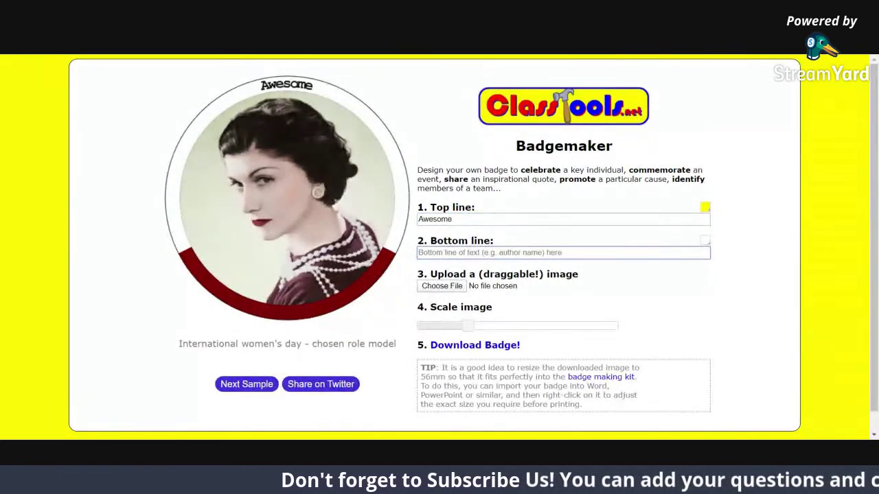